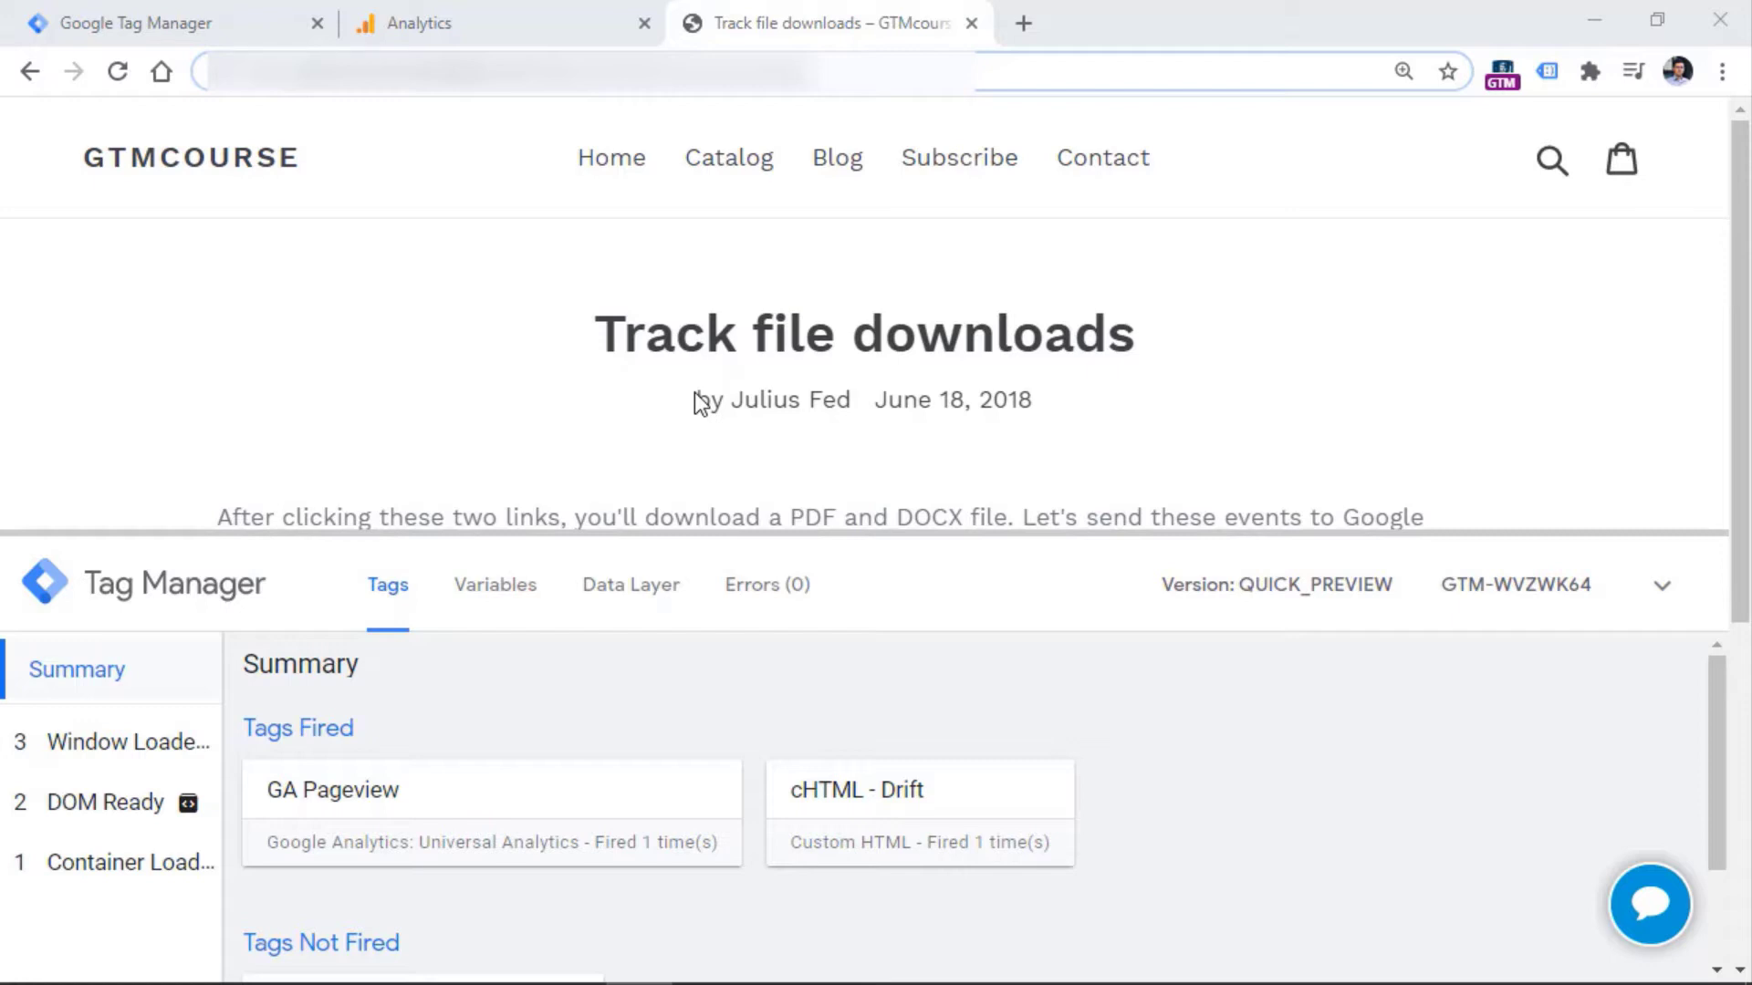
Switch back to the Tag Manager tab listing the Analytics Mania Demo container's built-in variables.
{"action": "key", "text": "ctrl+1"}
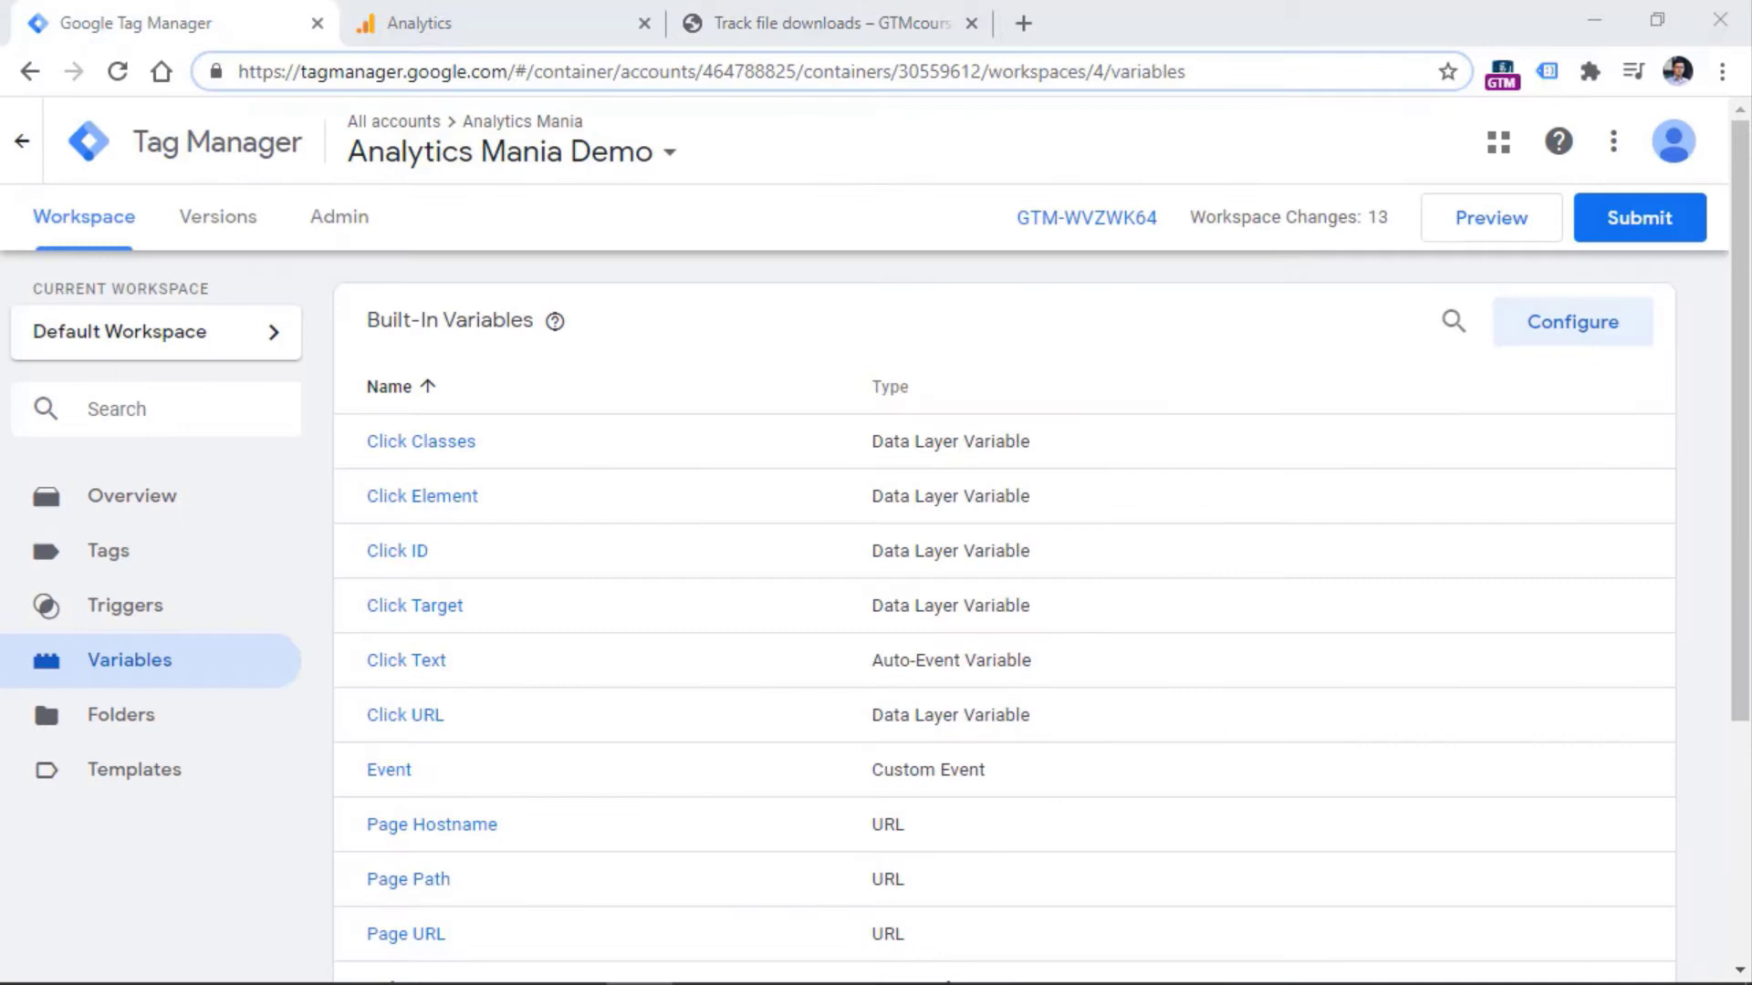
Preview the Default Workspace, refresh the preview, and return to the Track file downloads page.
{"action": "left_click", "coordinate": [1492, 224]}
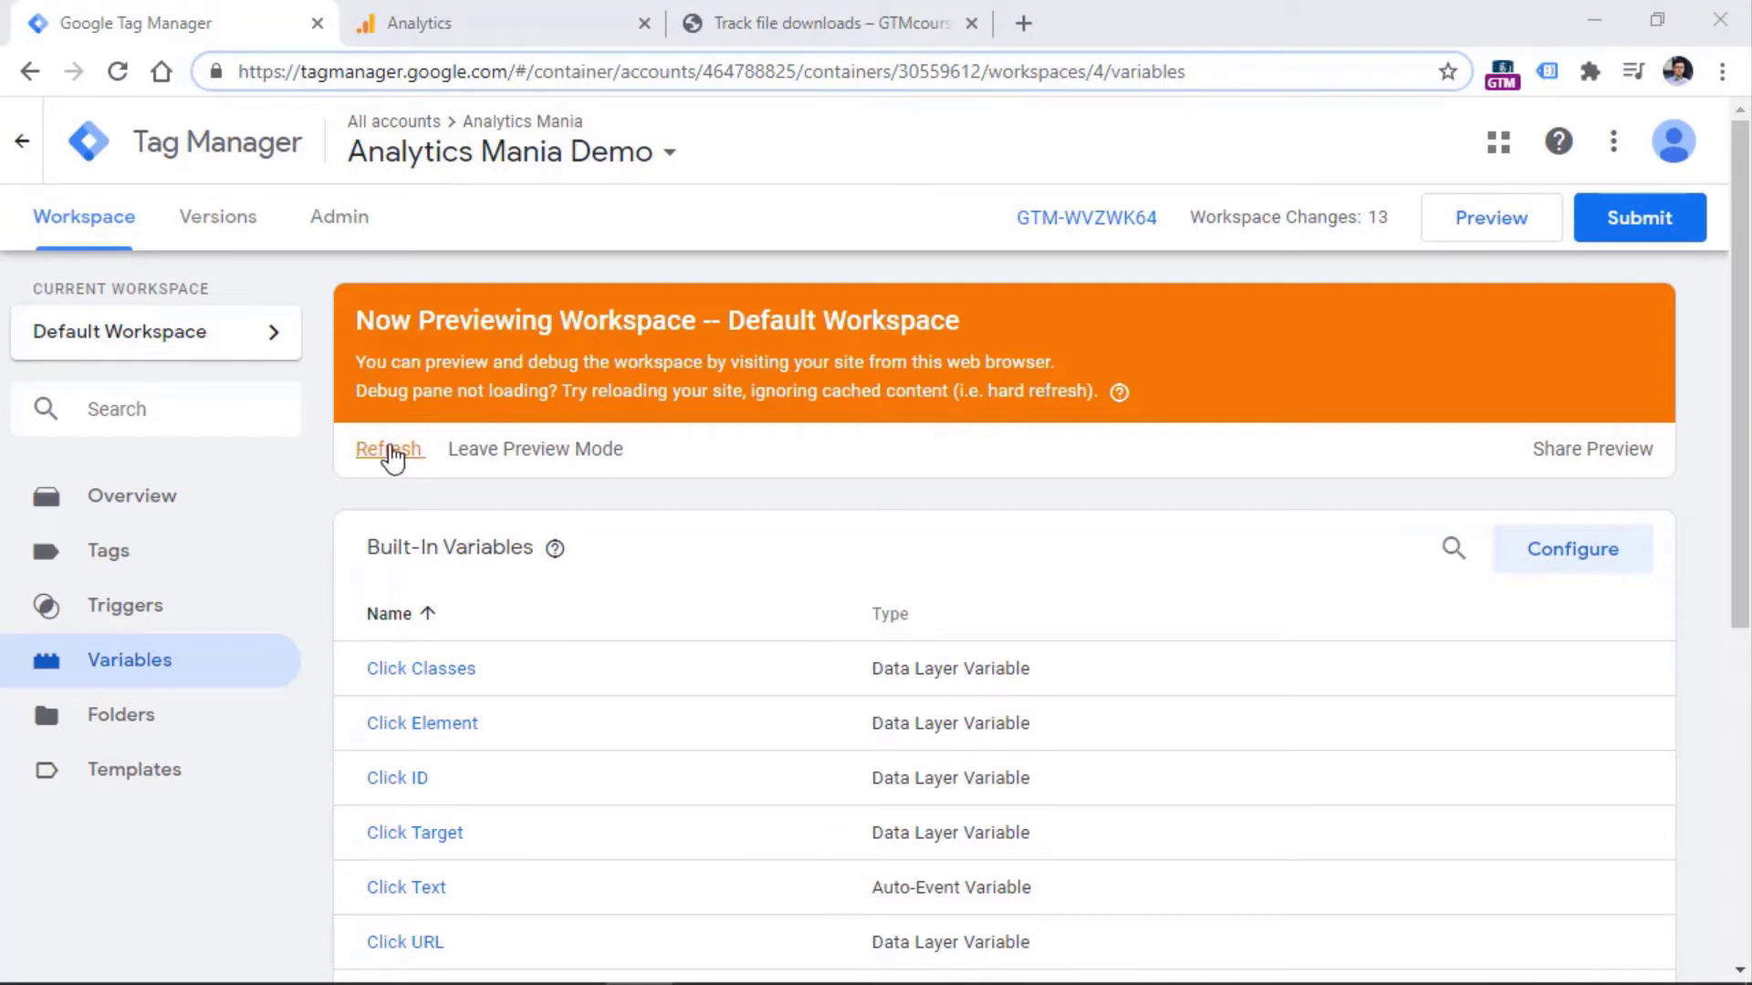
{"action": "left_click", "coordinate": [390, 451]}
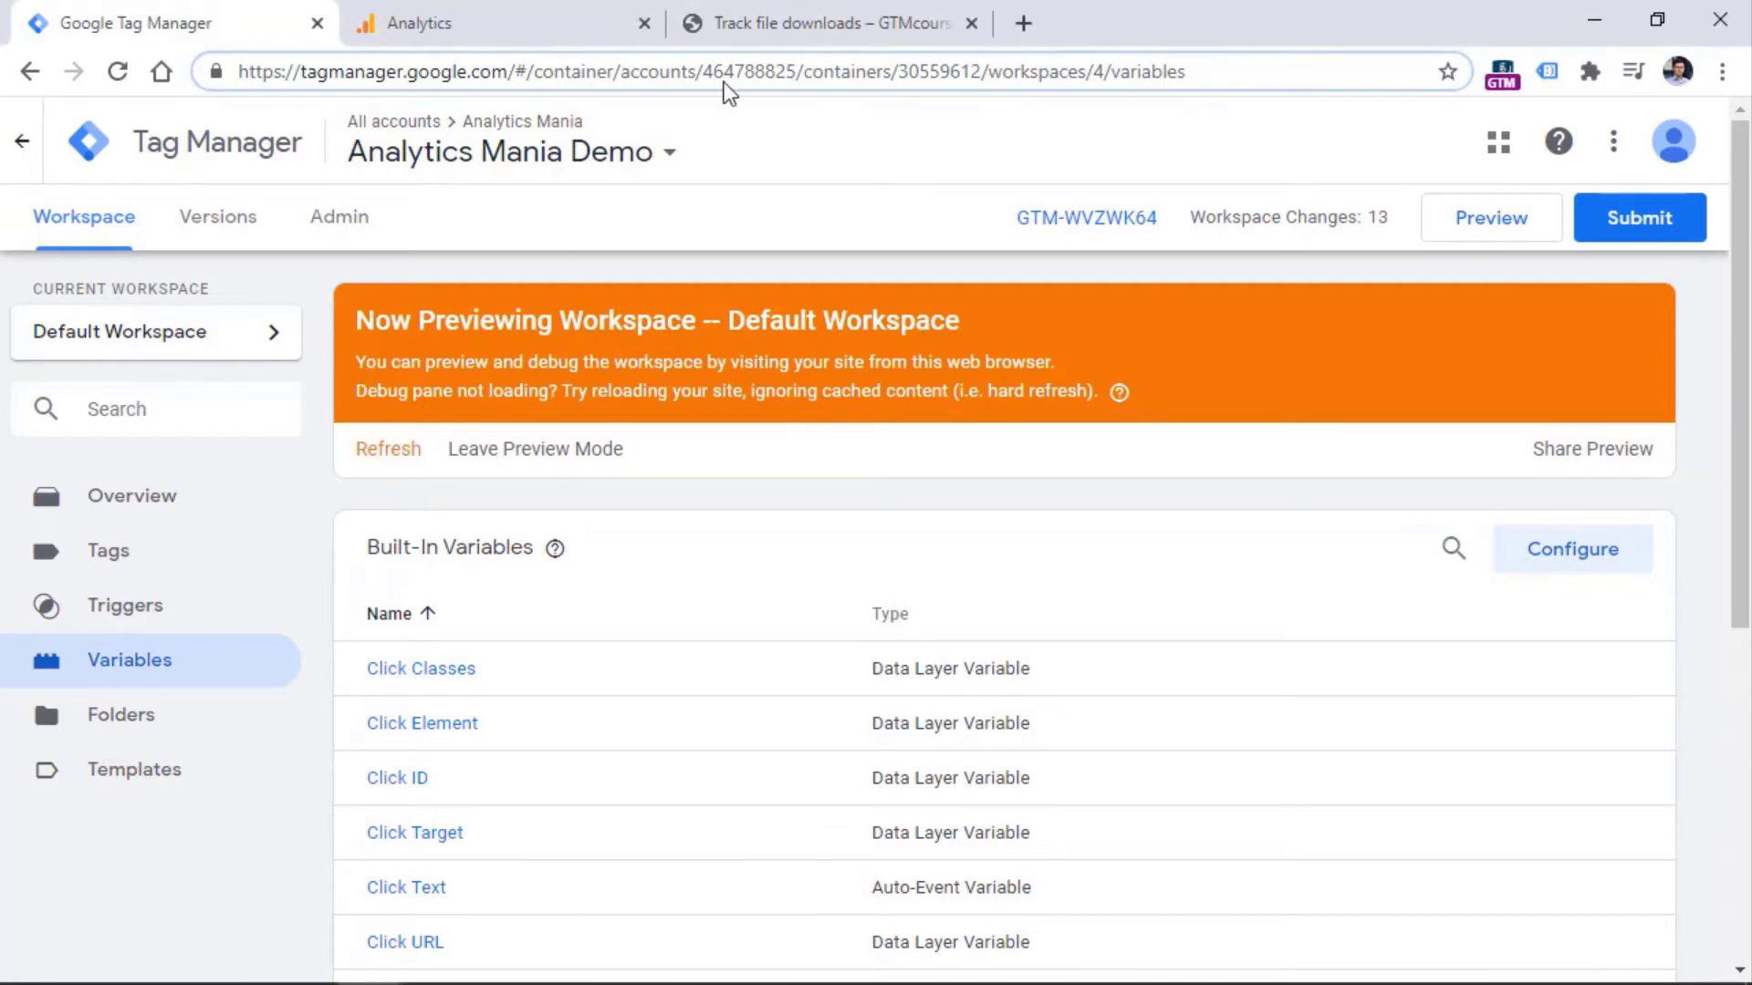
{"action": "left_click", "coordinate": [853, 24]}
Reload the Track file downloads page and enlarge the debug pane to show fired and not-fired tags.
{"action": "left_click", "coordinate": [119, 77]}
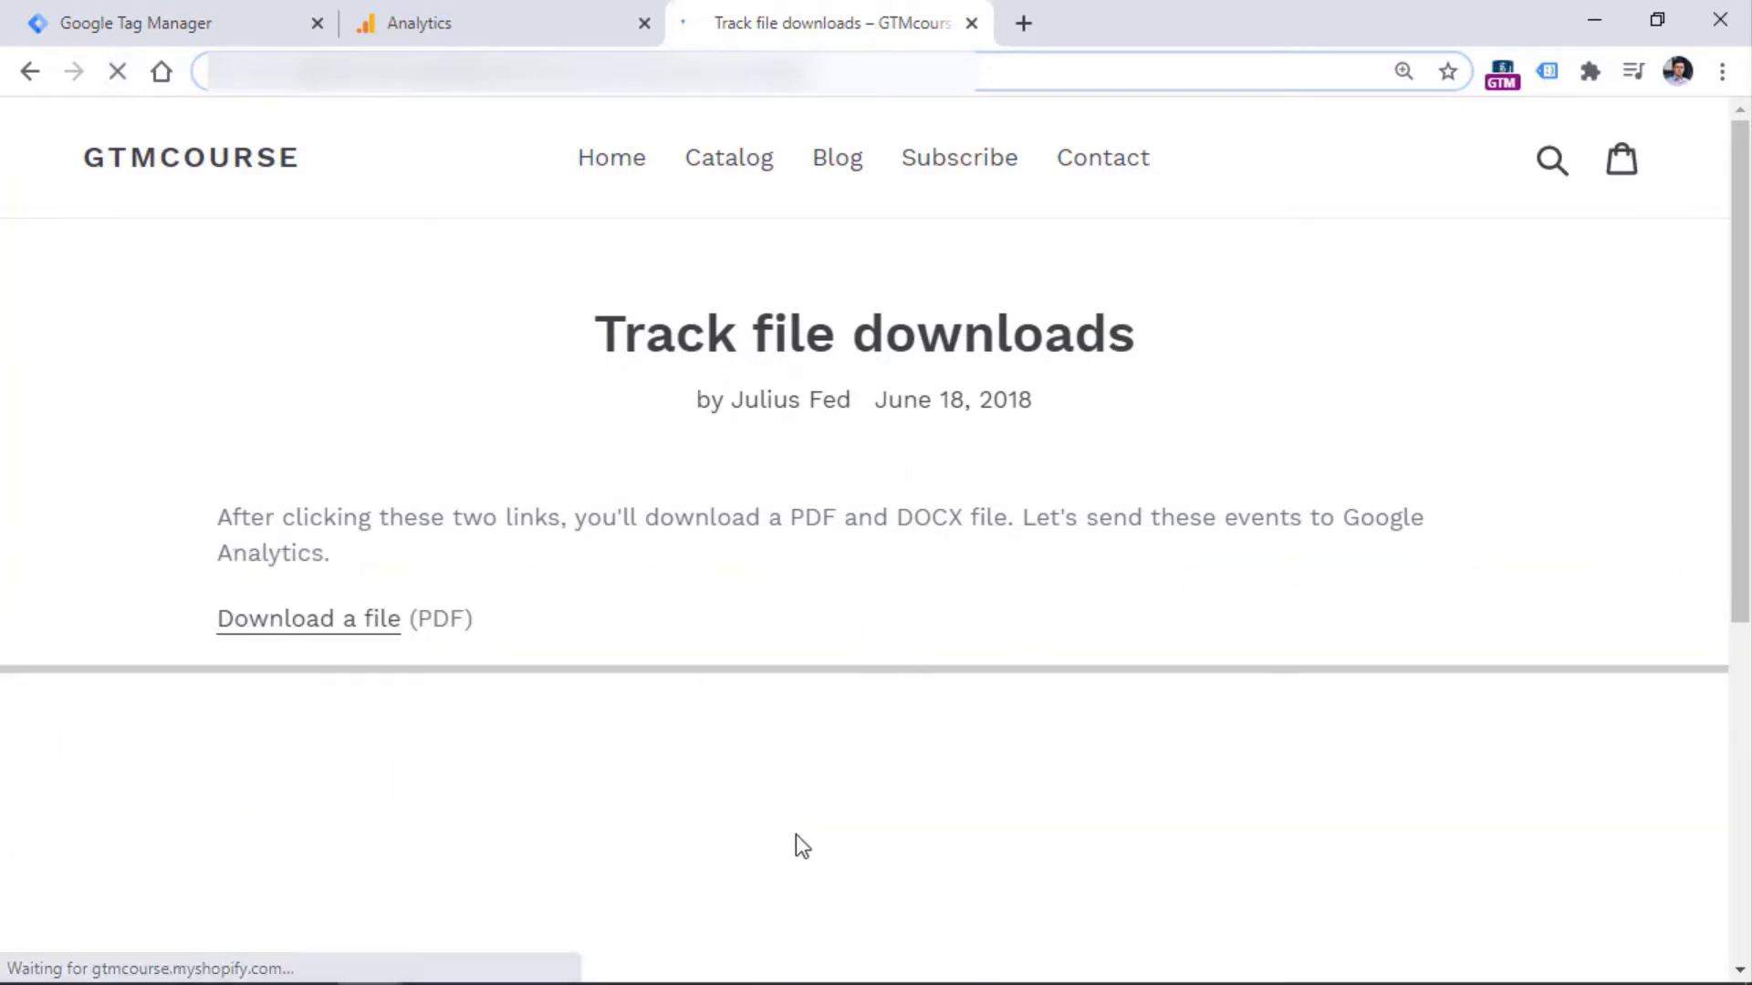
{"action": "left_click_drag", "start_coordinate": [849, 670], "coordinate": [824, 482]}
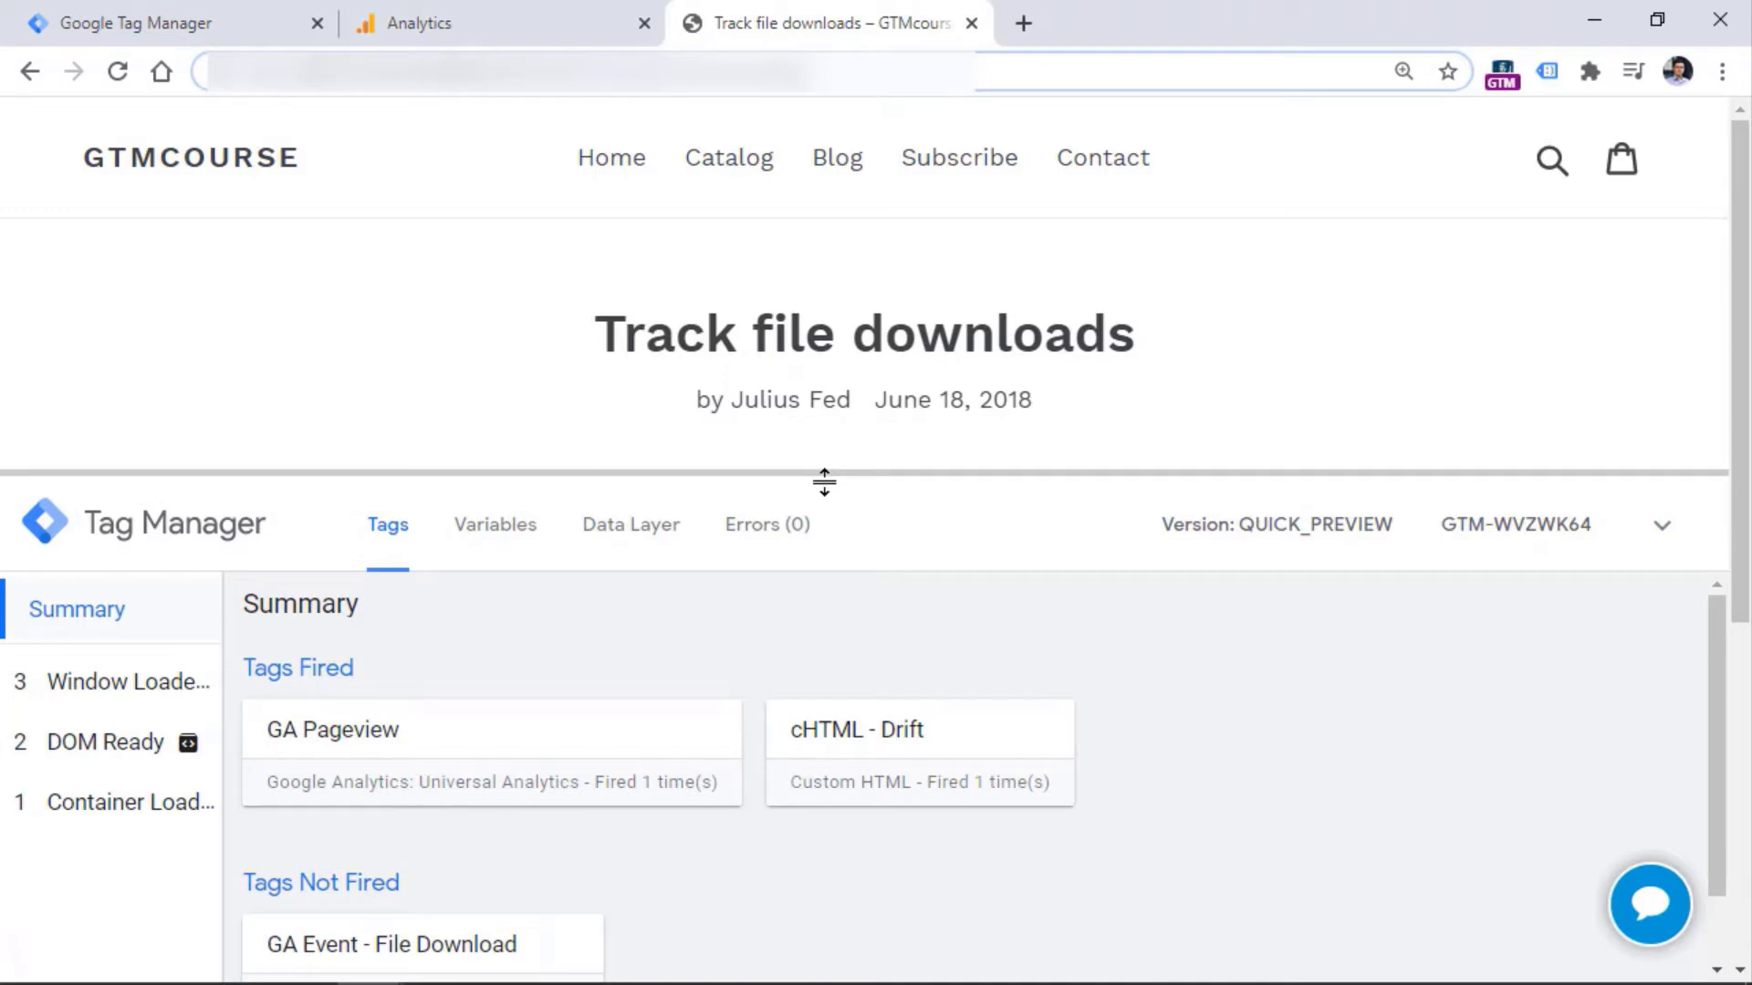
{"action": "left_click_drag", "start_coordinate": [824, 482], "coordinate": [824, 464]}
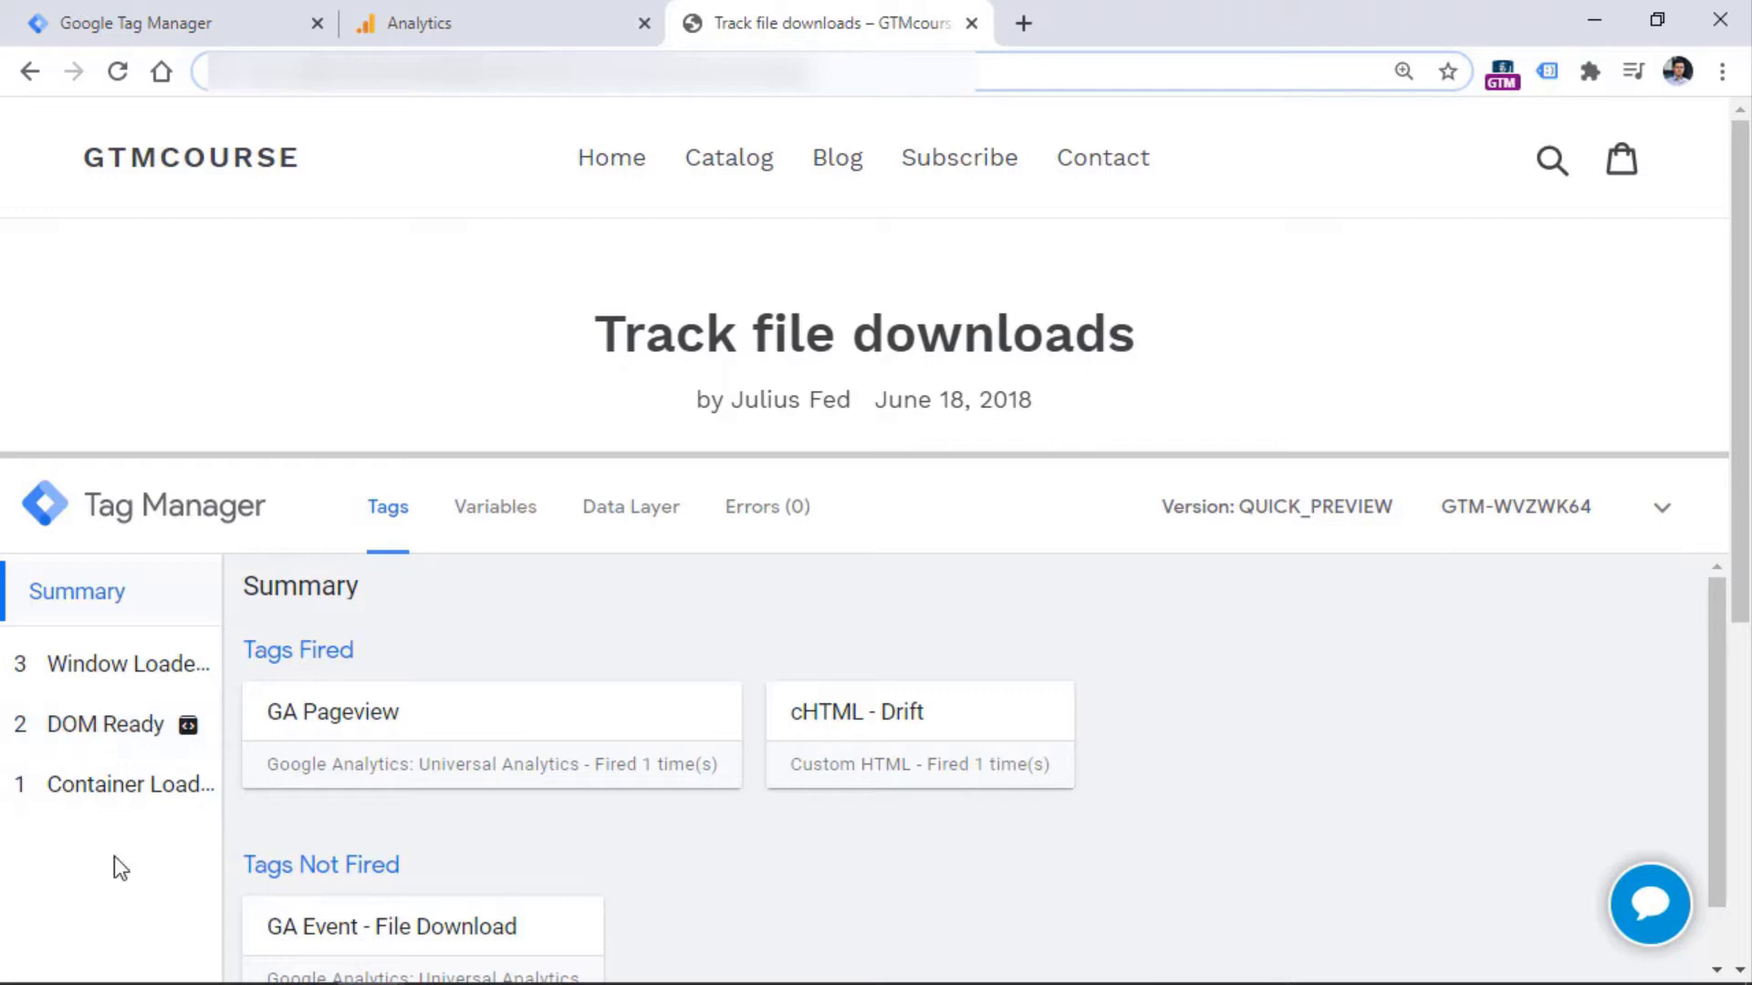
Check the container's triggers, then inspect tags for the Window Loaded, DOM Ready and Container Loaded events.
{"action": "left_click", "coordinate": [208, 11]}
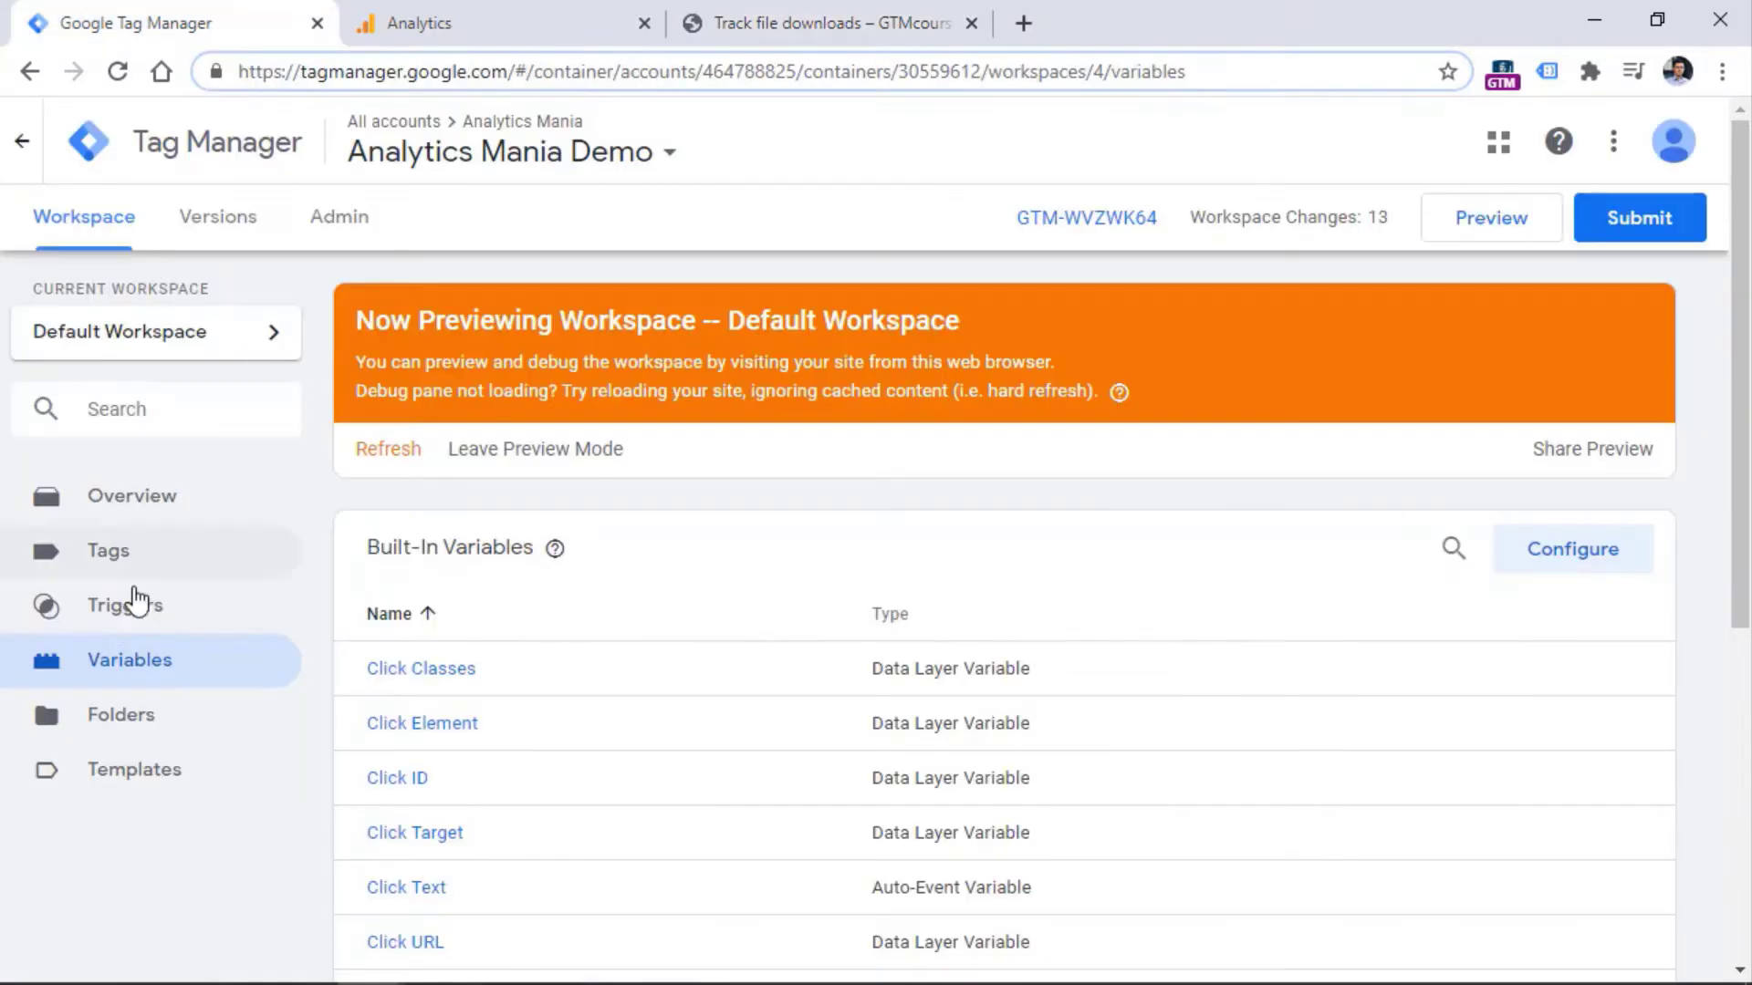
{"action": "left_click", "coordinate": [130, 612]}
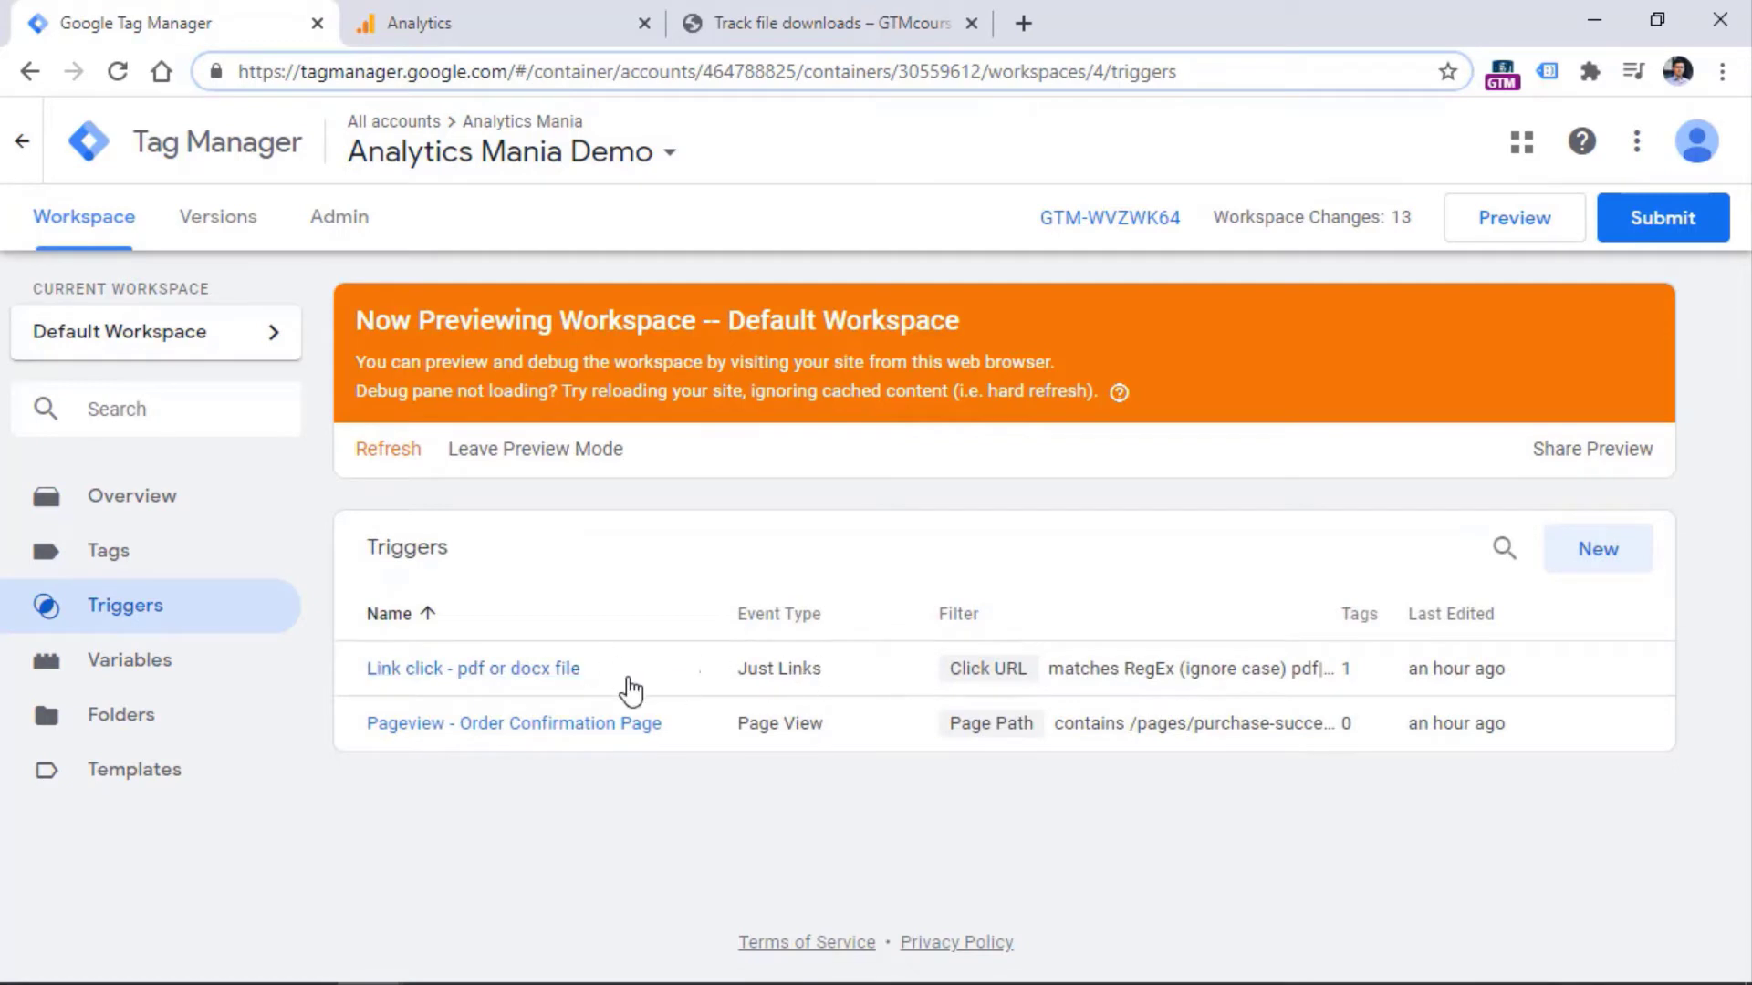
{"action": "left_click", "coordinate": [831, 25]}
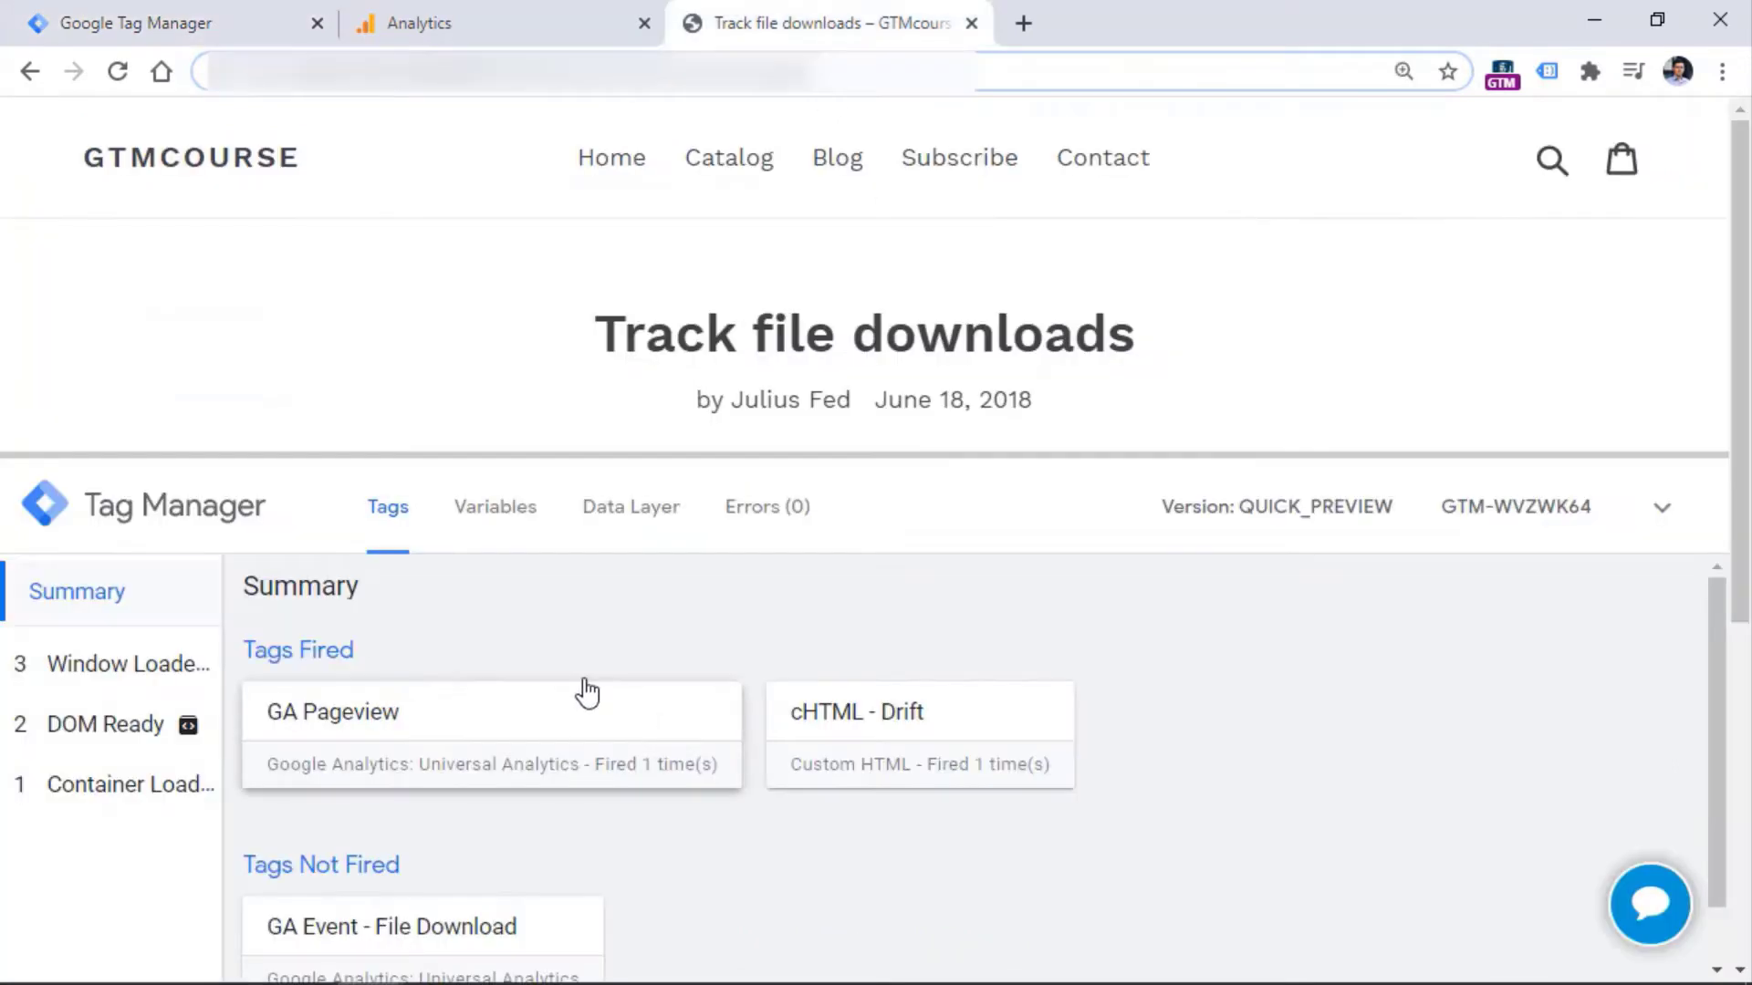
{"action": "left_click", "coordinate": [107, 705]}
{"action": "left_click", "coordinate": [106, 691]}
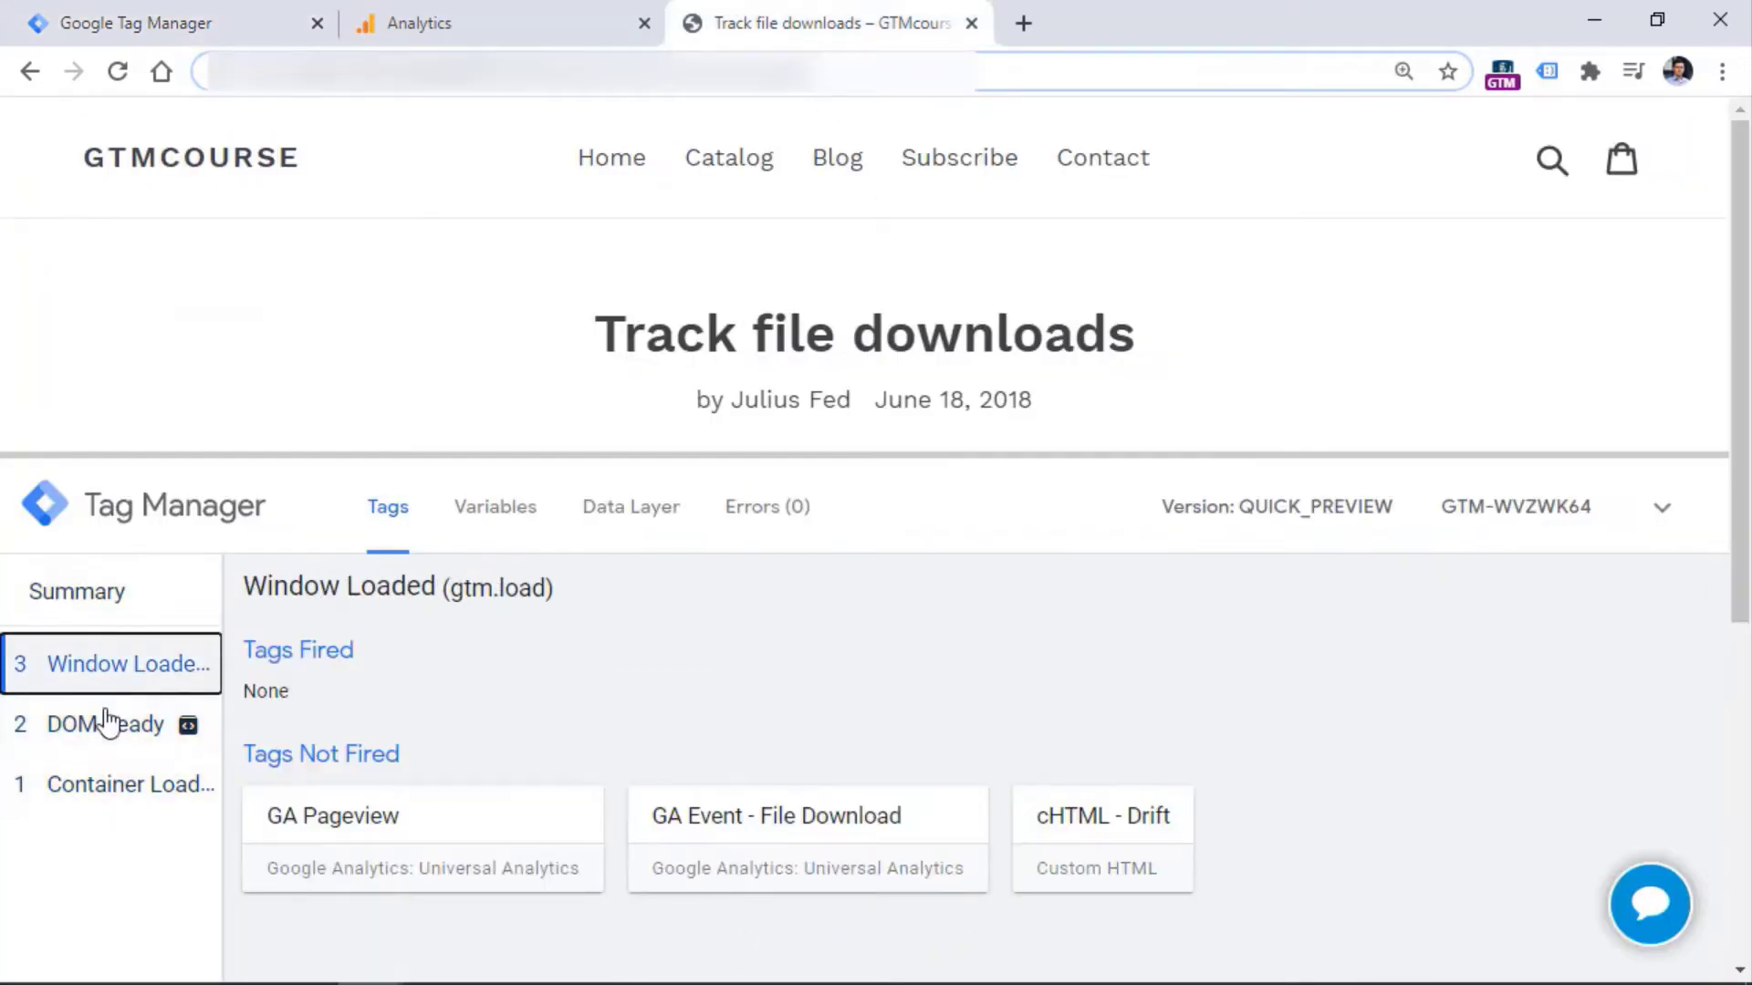
{"action": "left_click", "coordinate": [110, 722]}
{"action": "left_click", "coordinate": [110, 782]}
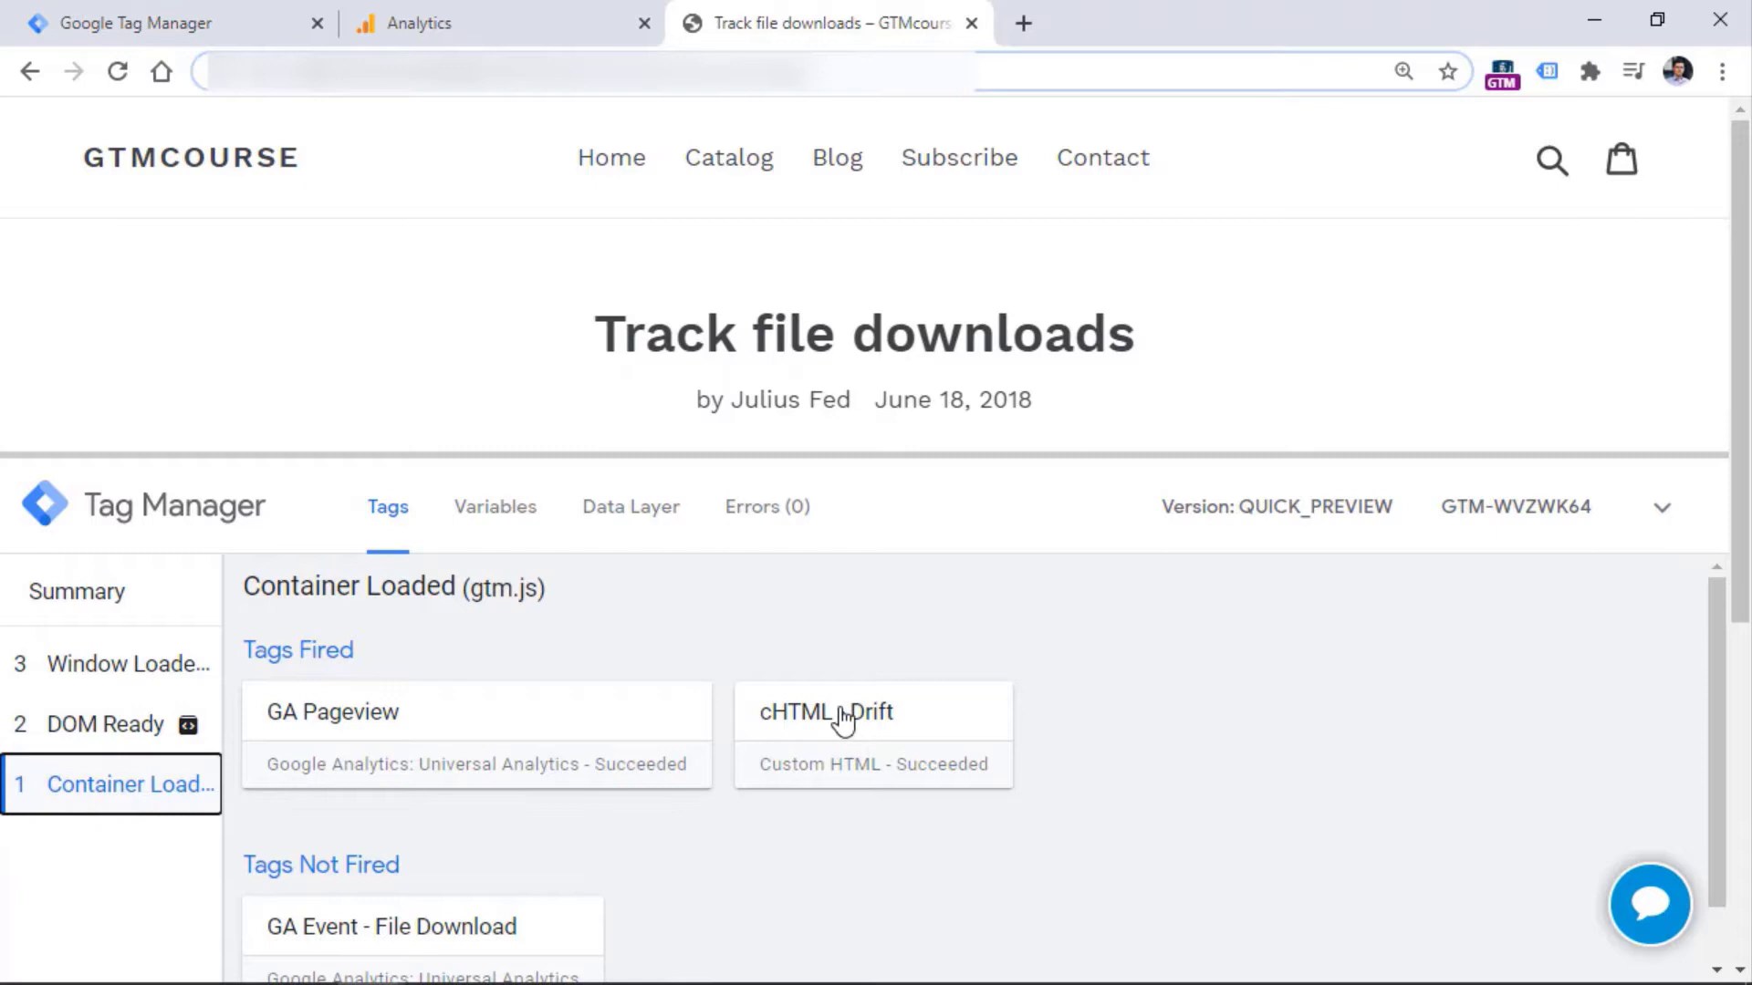
{"action": "left_click_drag", "start_coordinate": [1715, 692], "coordinate": [1715, 746]}
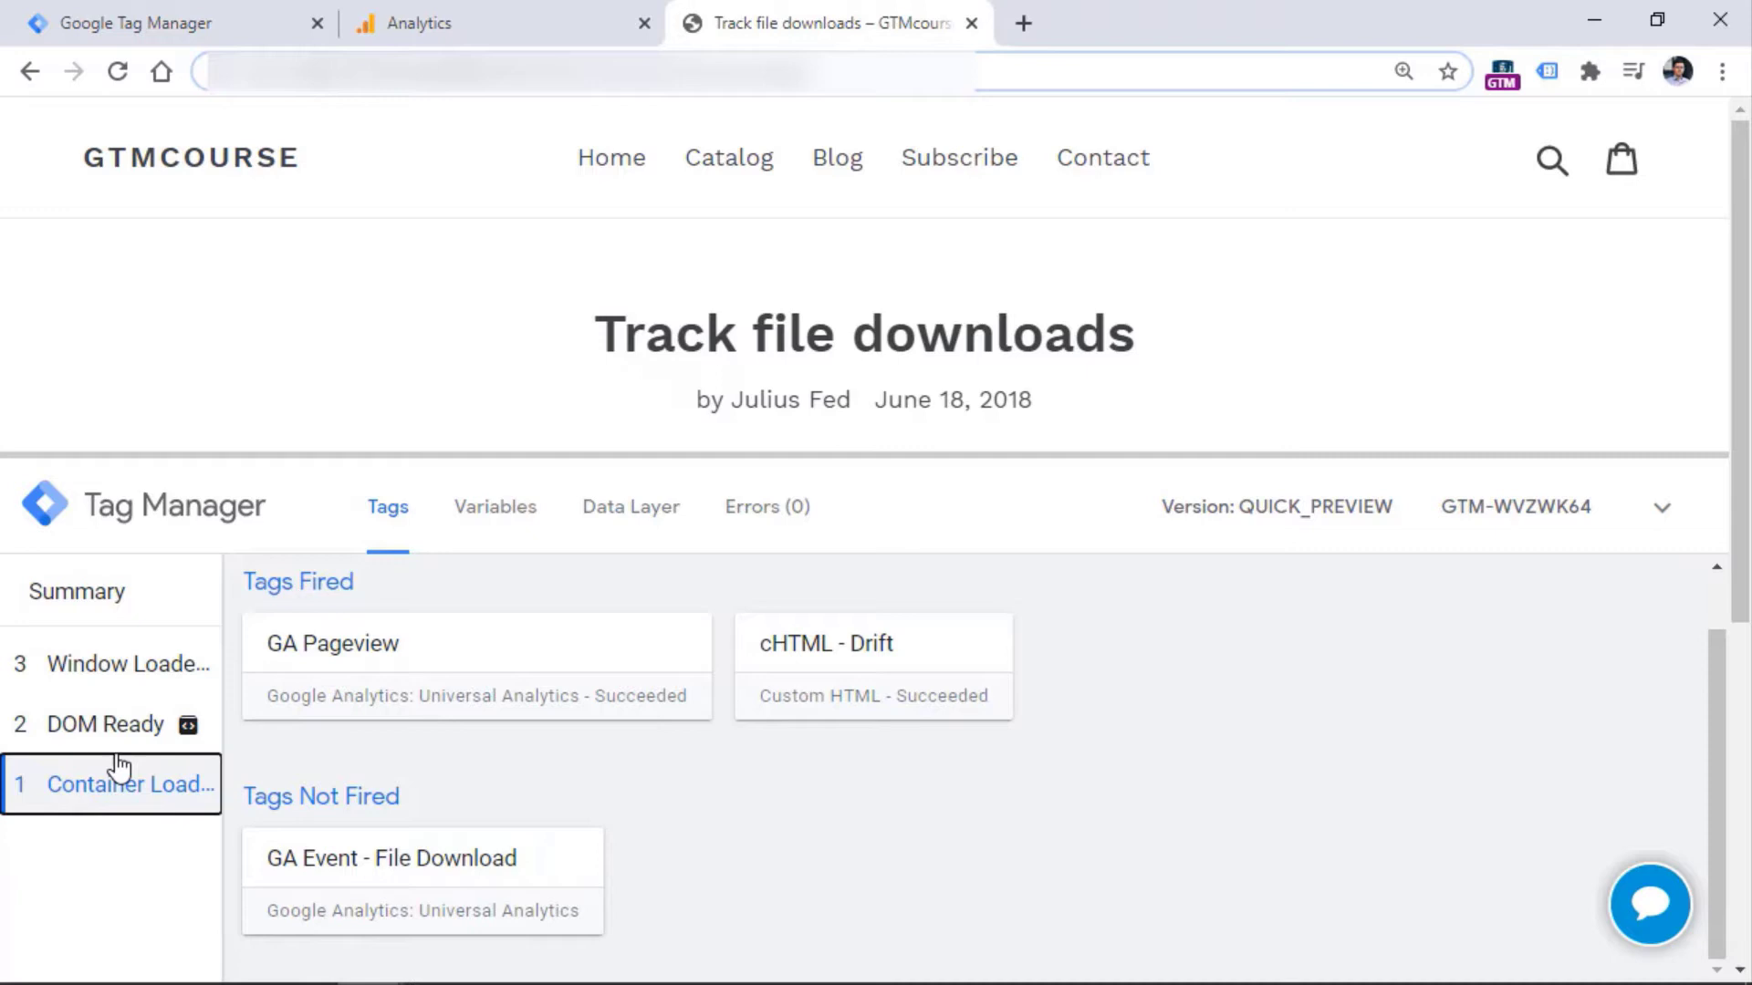
Open the GA Event - File Download tag and view its failing Click URL and _event filters.
{"action": "left_click", "coordinate": [419, 883]}
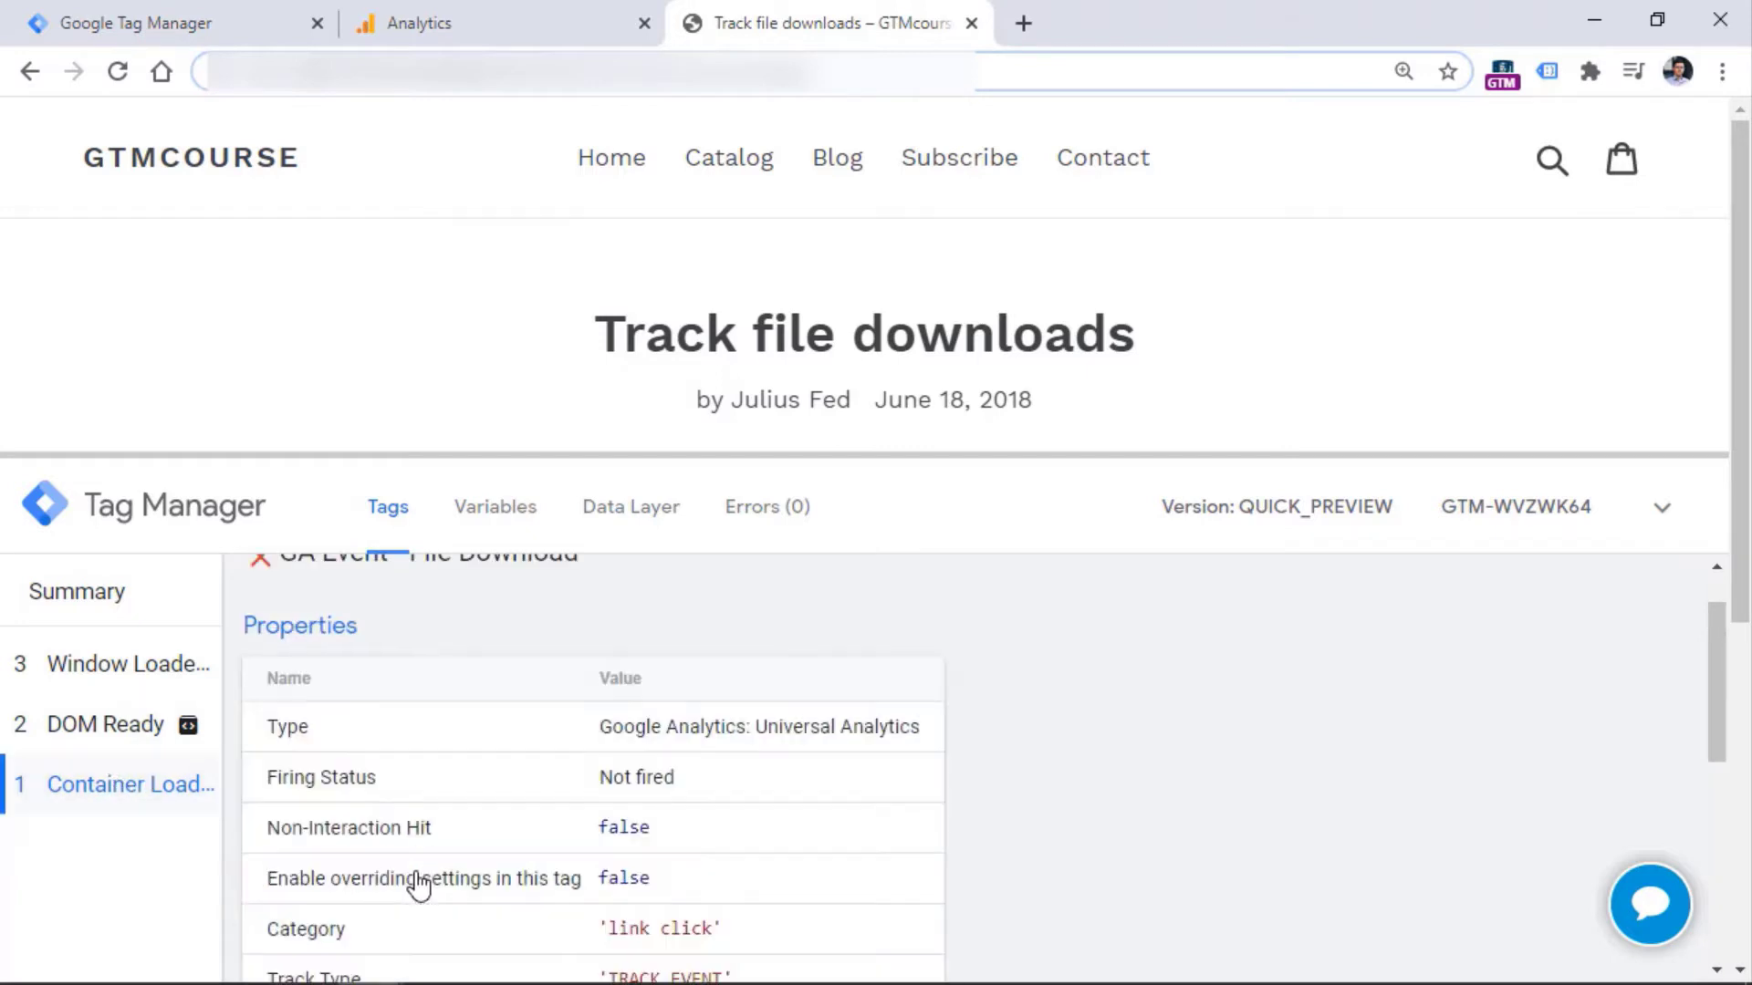
{"action": "left_click_drag", "start_coordinate": [1388, 453], "coordinate": [1396, 208]}
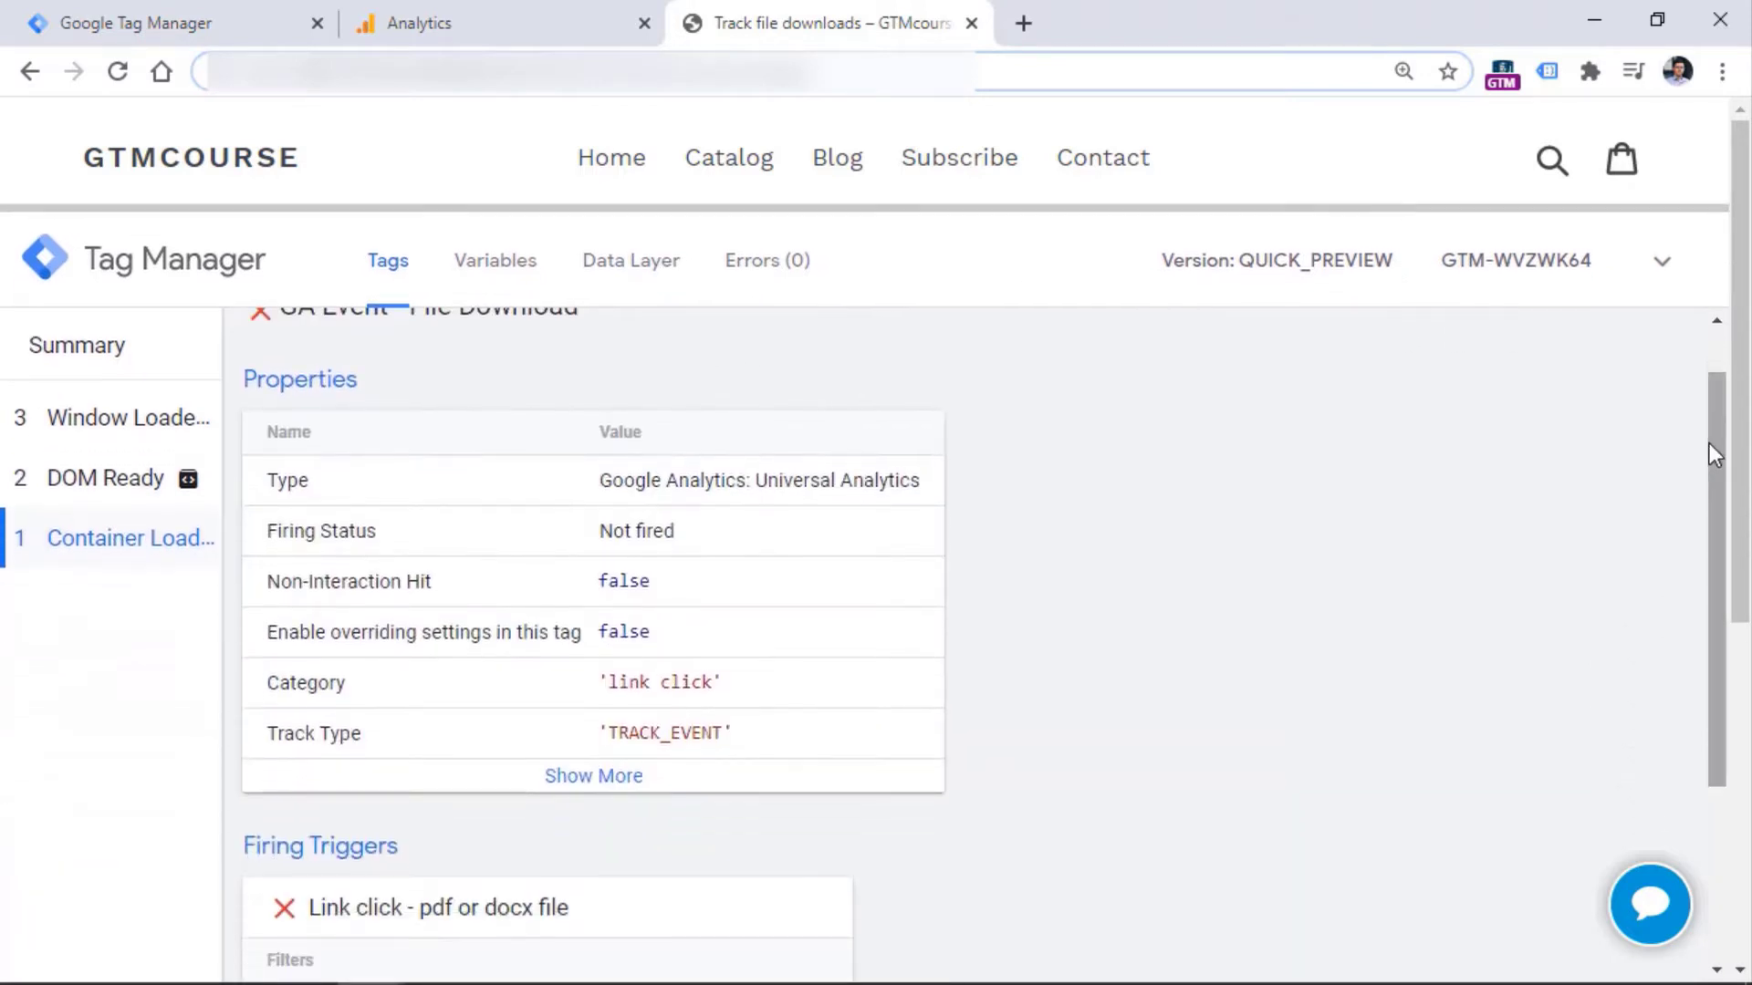
{"action": "scroll", "coordinate": [1709, 454], "scroll_direction": "down", "scroll_amount": 1}
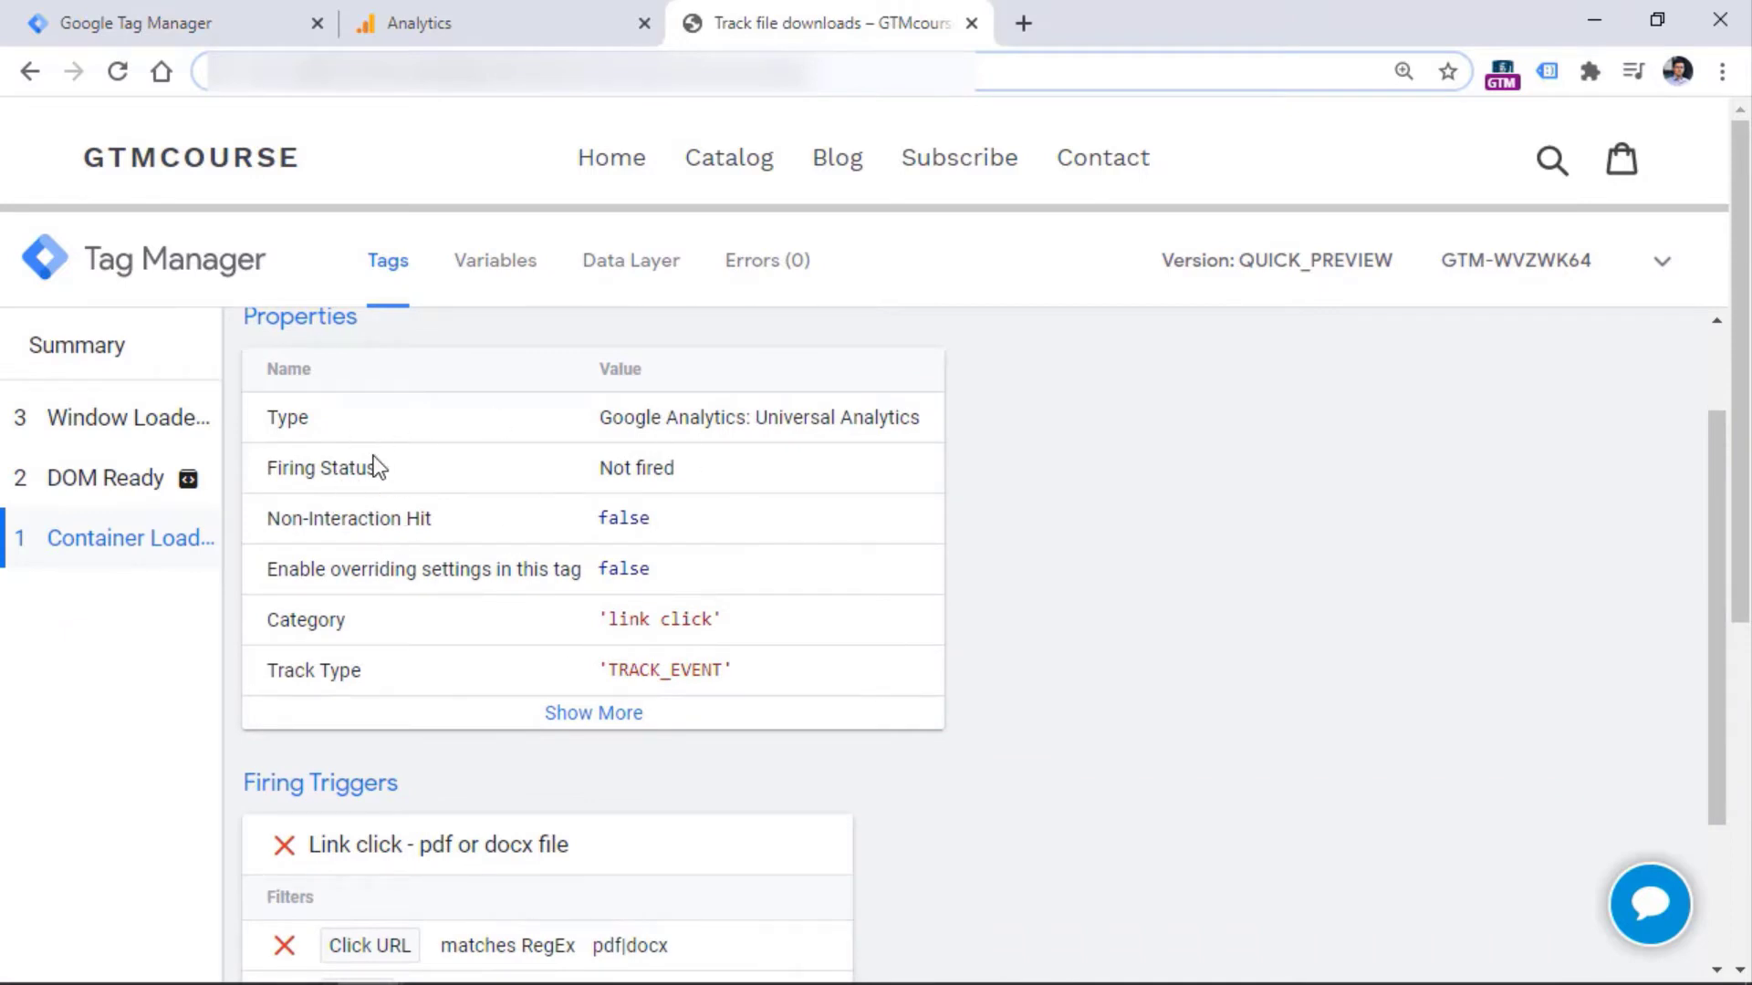
{"action": "left_click_drag", "start_coordinate": [1704, 464], "coordinate": [1710, 602]}
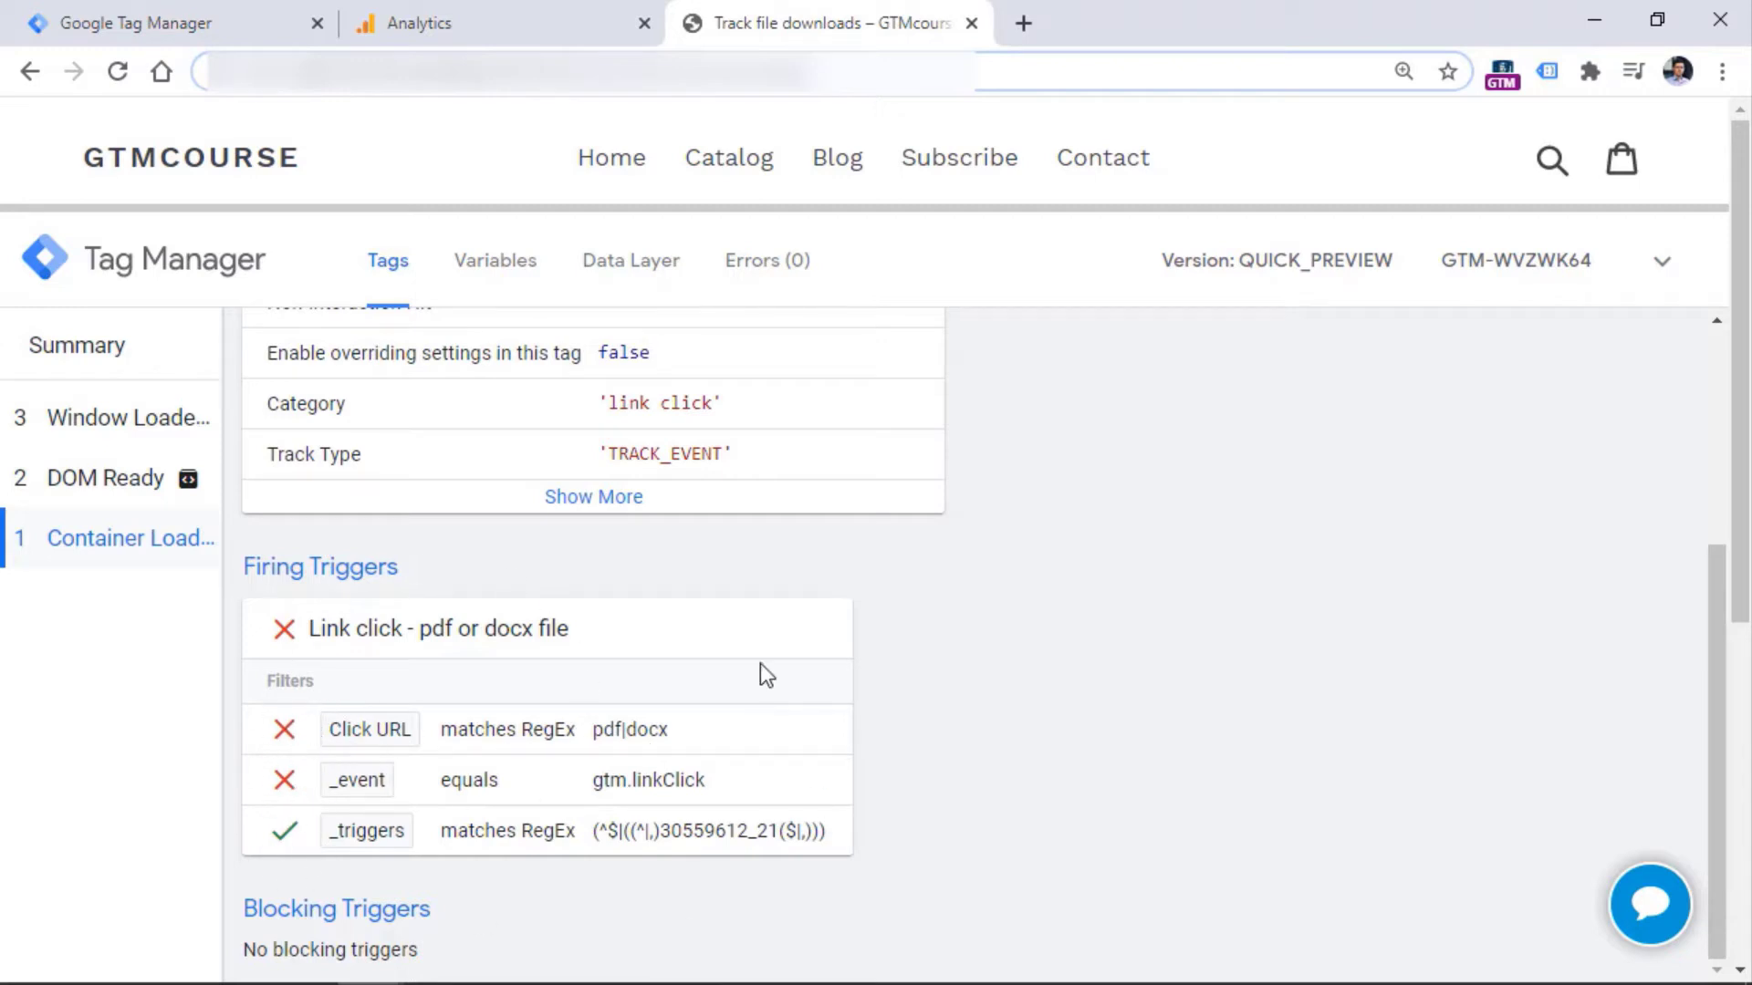
Open GA Pageview under Container Loaded to view its All Pages trigger and passing gtm.js filter.
{"action": "scroll", "coordinate": [467, 435], "scroll_direction": "up", "scroll_amount": 4}
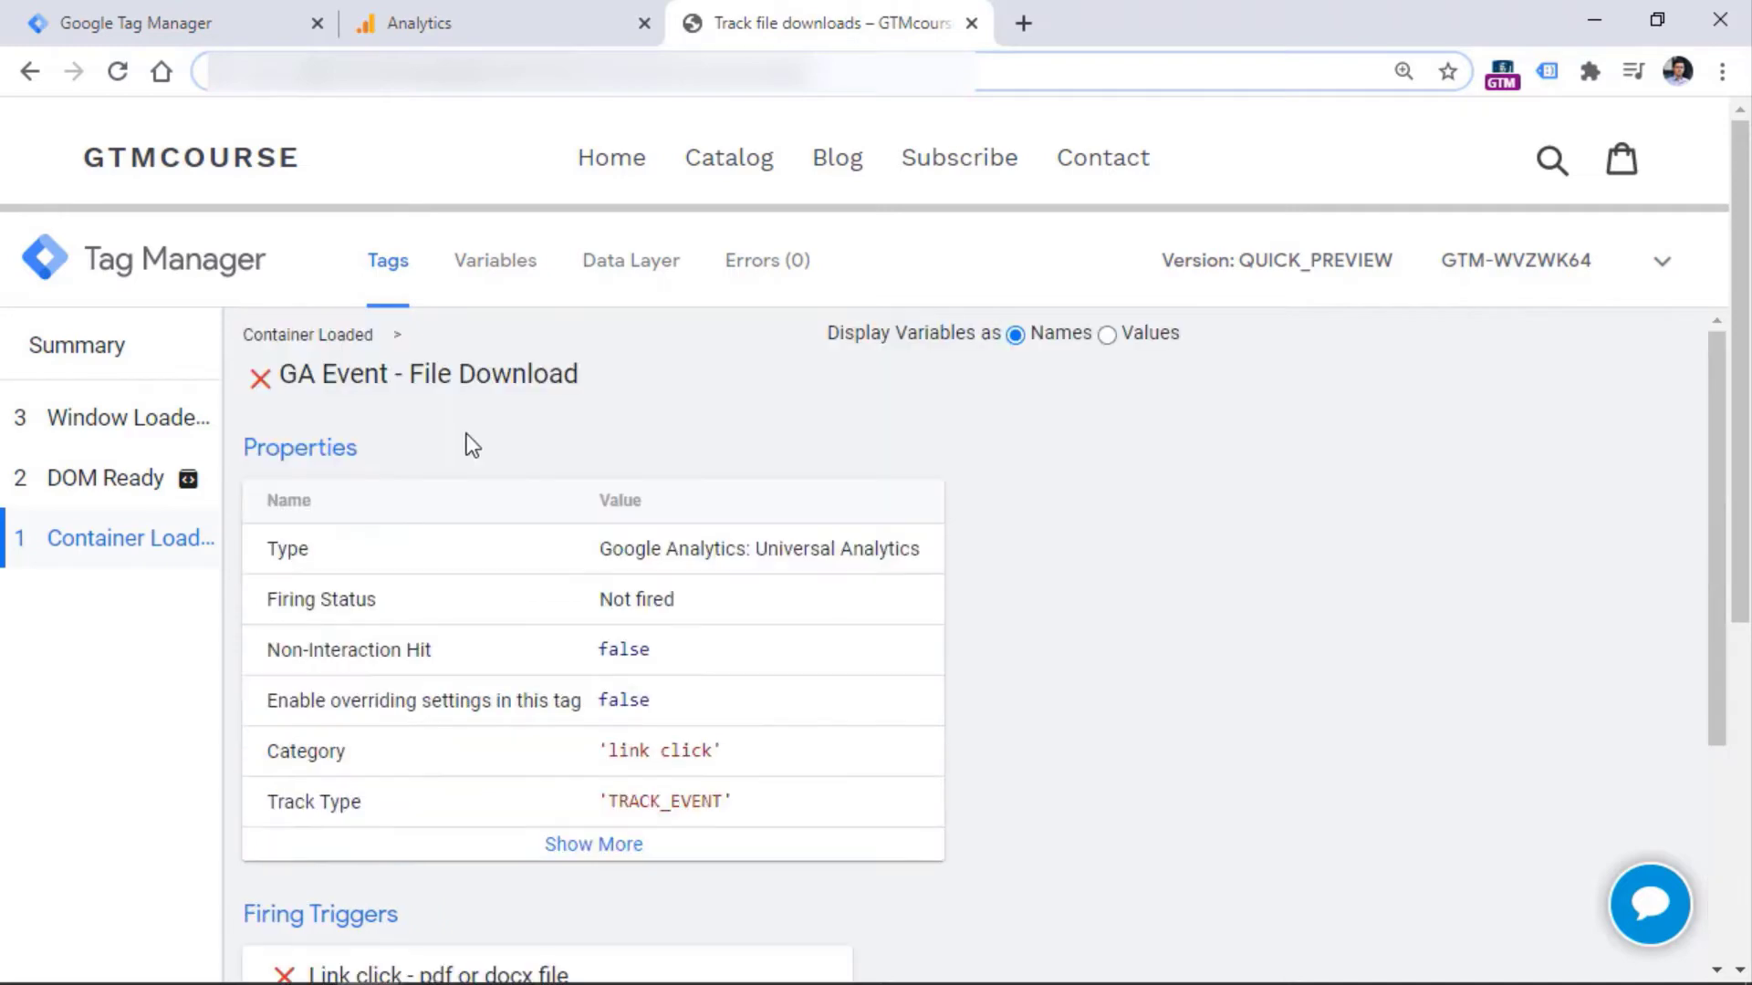
{"action": "left_click", "coordinate": [78, 546]}
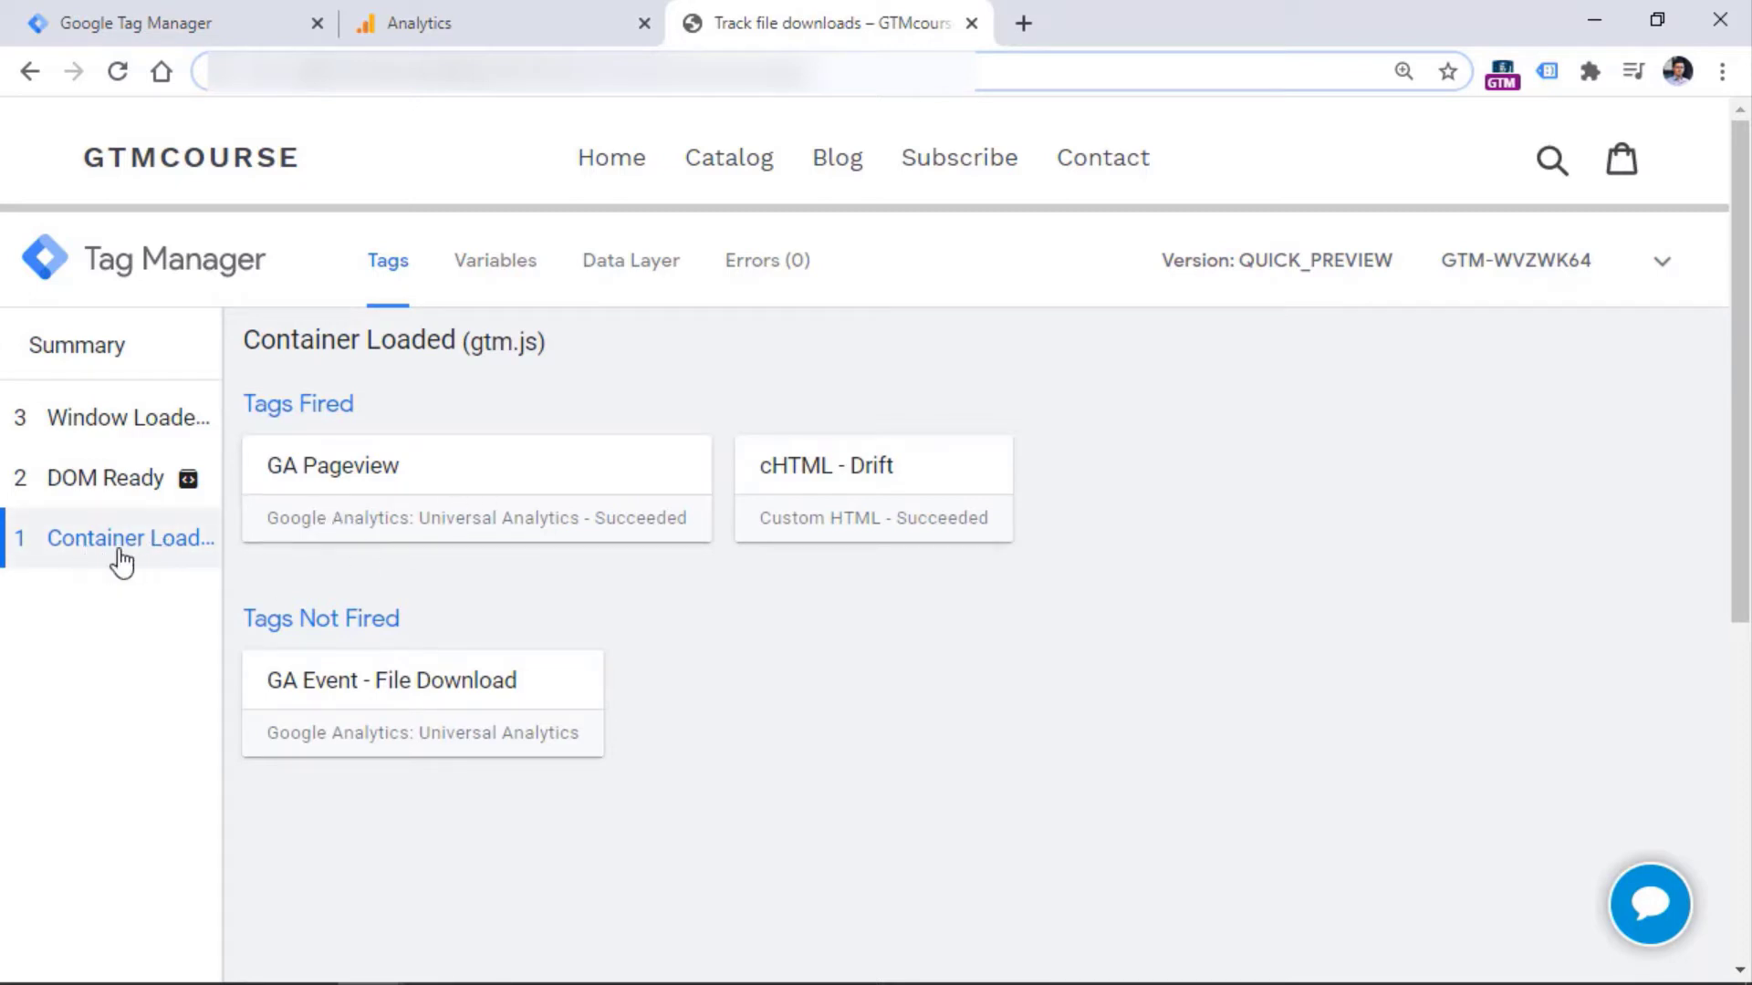
{"action": "left_click", "coordinate": [479, 483]}
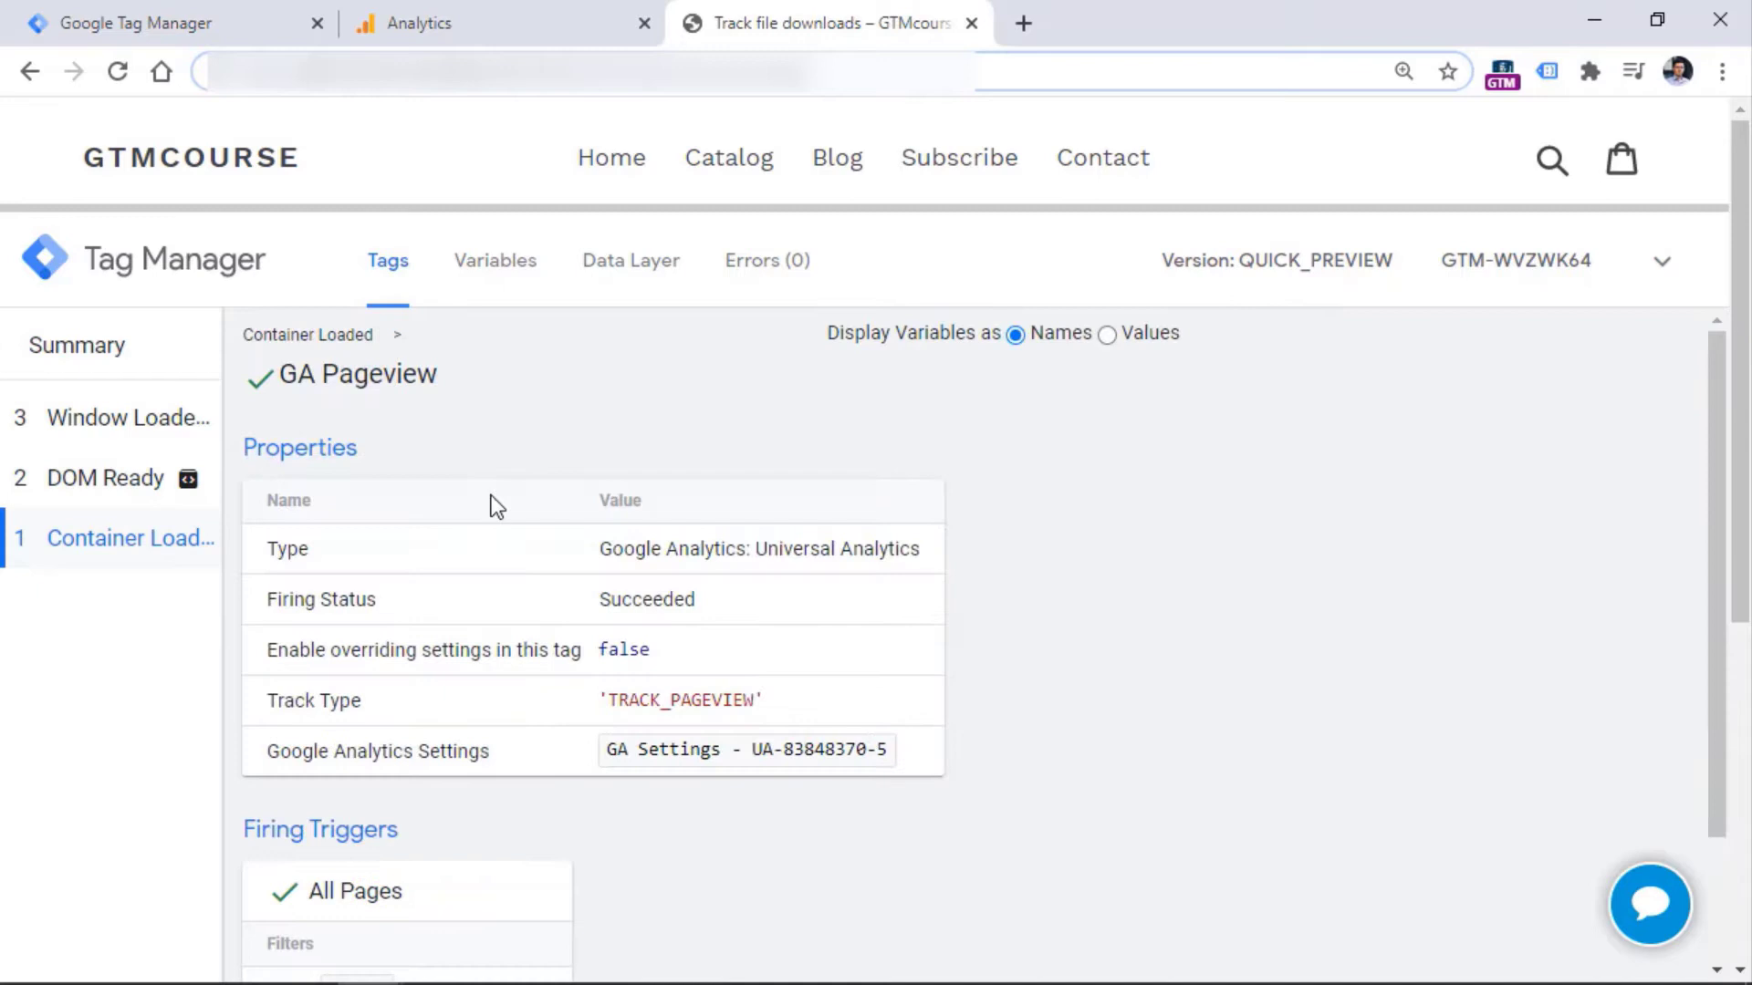
{"action": "scroll", "coordinate": [501, 530], "scroll_direction": "down", "scroll_amount": 2}
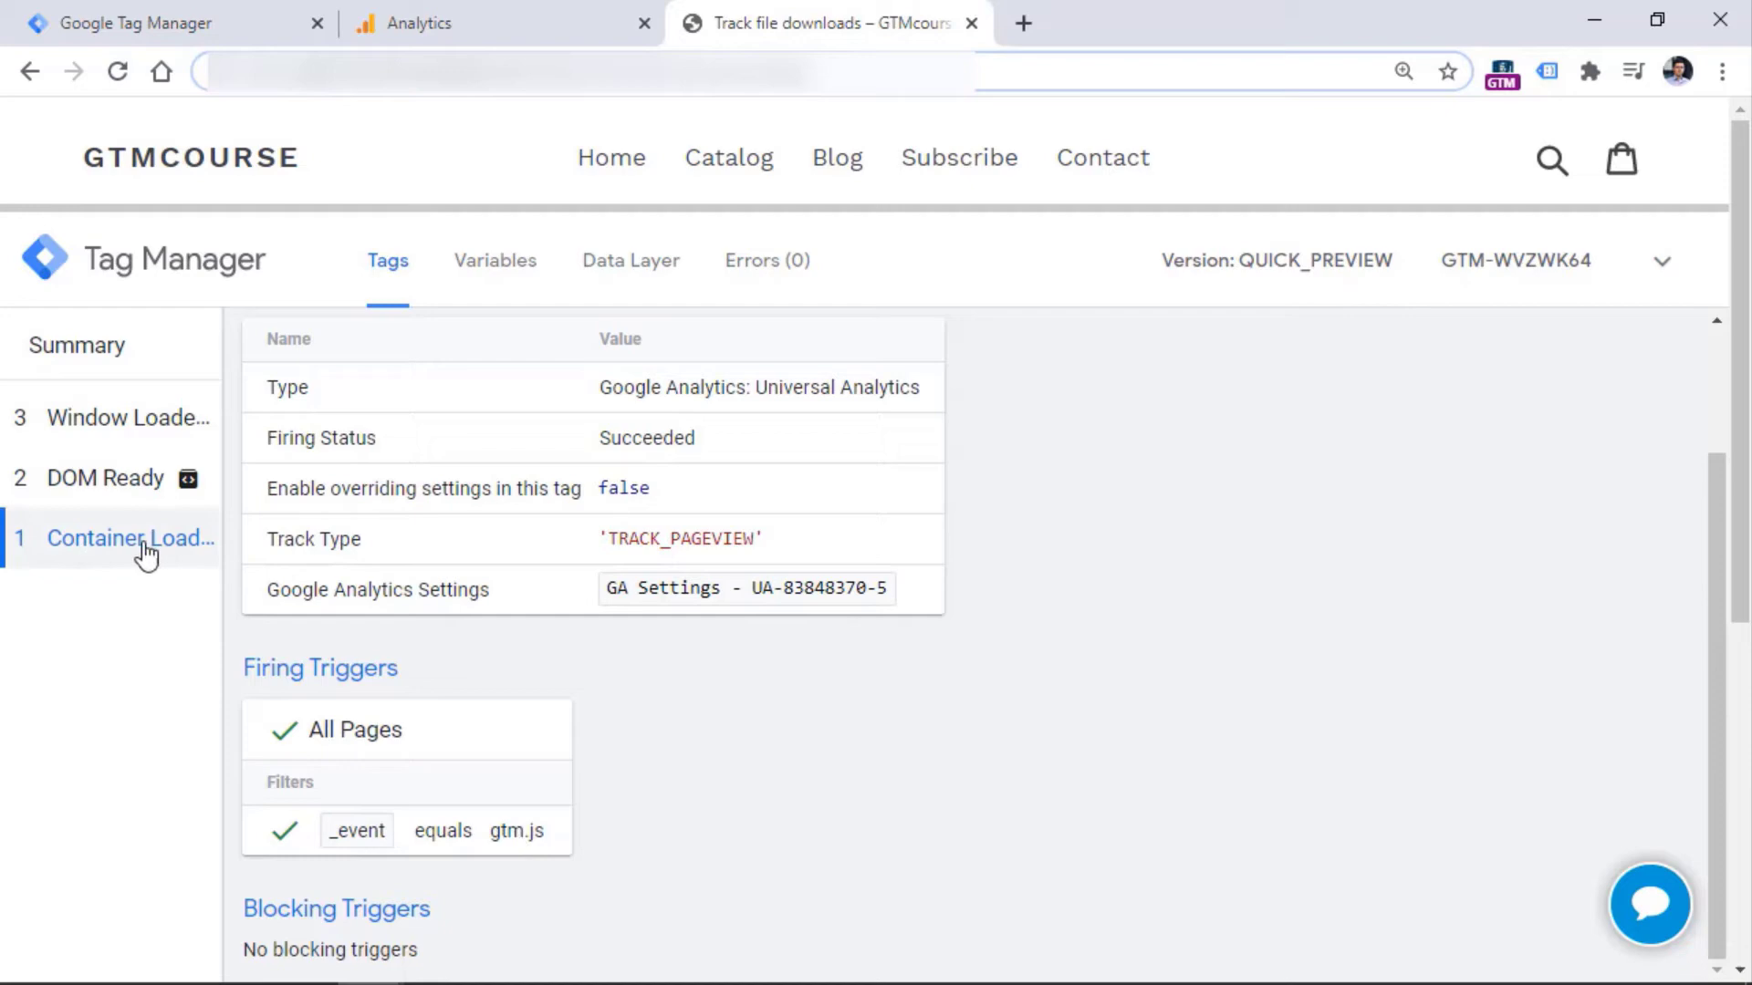
{"action": "scroll", "coordinate": [584, 410], "scroll_direction": "up", "scroll_amount": 2}
{"action": "mouse_move", "coordinate": [1005, 208]}
{"action": "left_mouse_down"}
{"action": "mouse_move", "coordinate": [985, 297]}
{"action": "mouse_move", "coordinate": [985, 225]}
{"action": "left_mouse_up"}
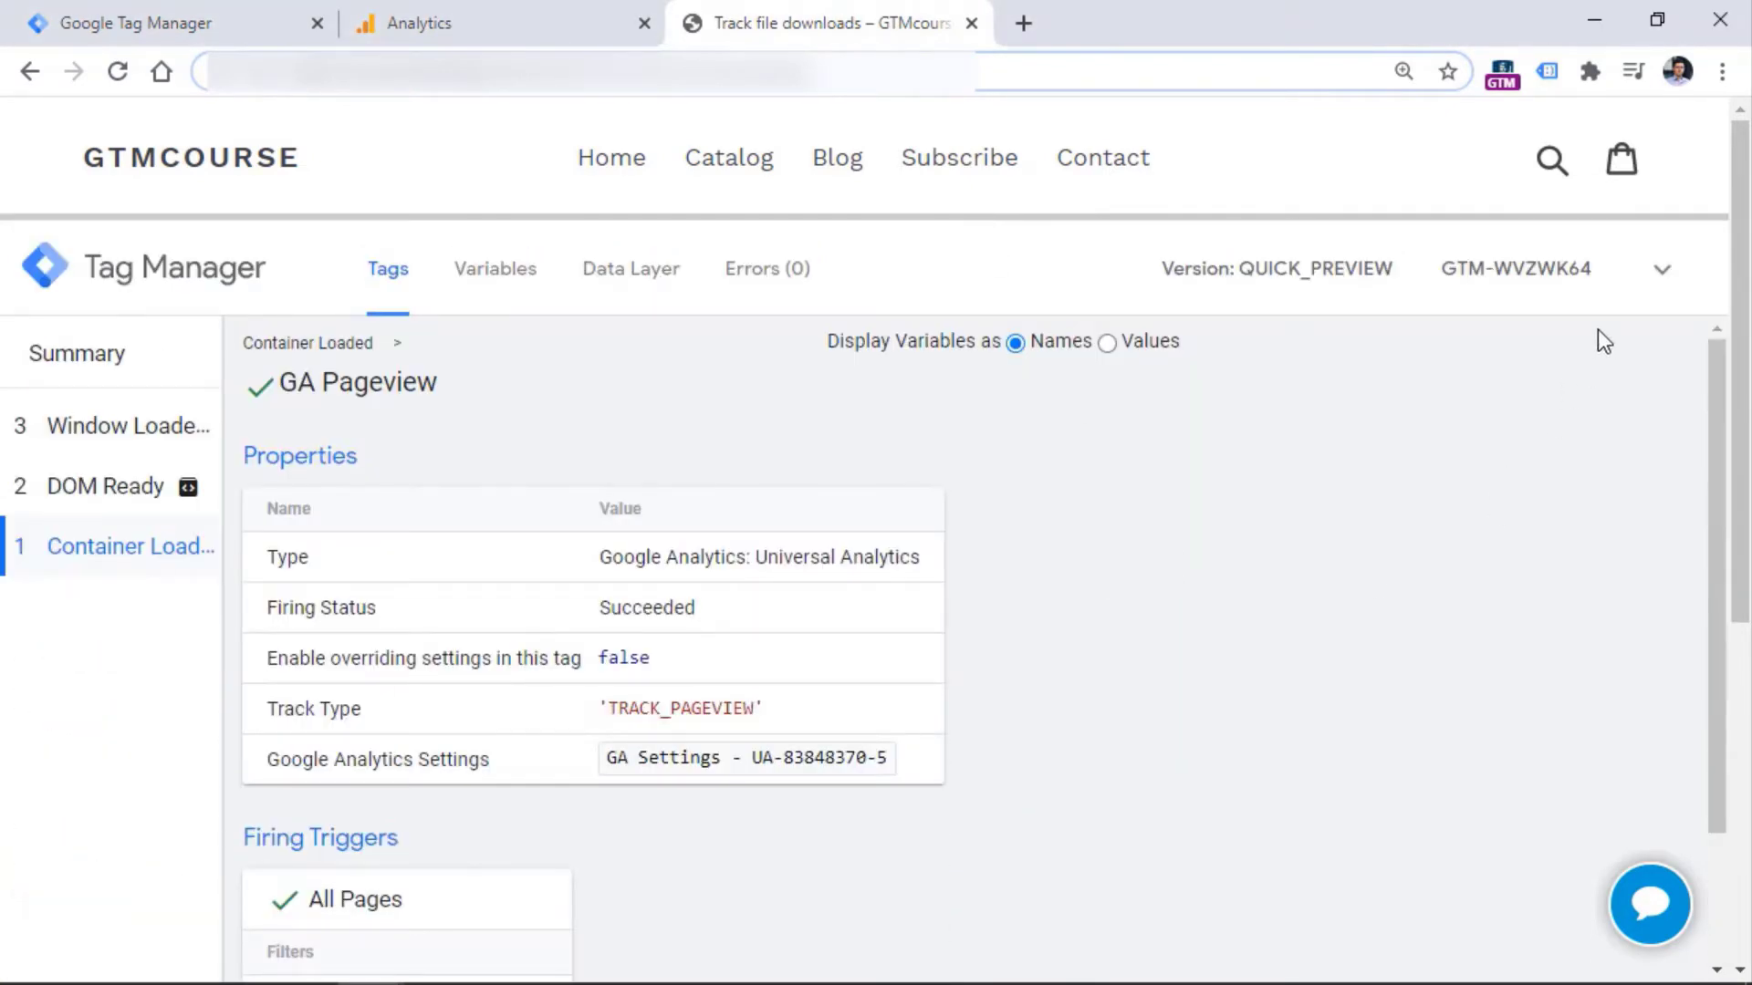
Collapse and restore the debug pane, then check the DOM Ready and Window Loaded events.
{"action": "left_click", "coordinate": [1664, 277]}
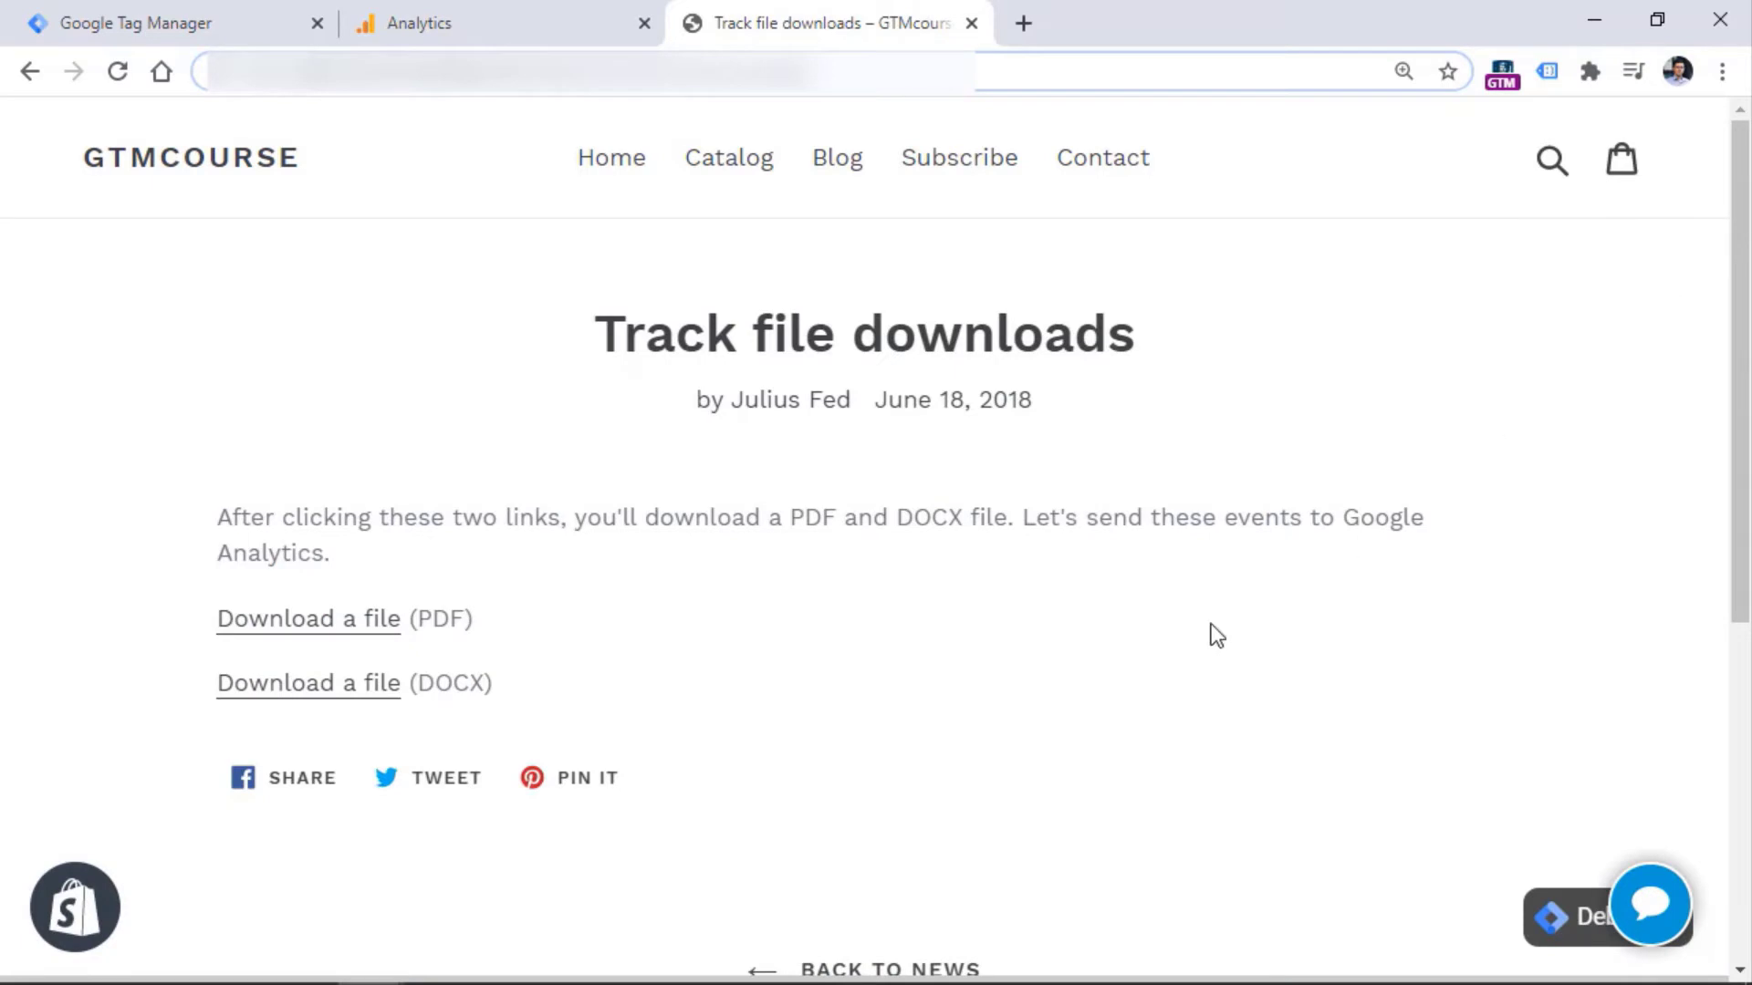
{"action": "left_click_drag", "start_coordinate": [1095, 980], "coordinate": [972, 223]}
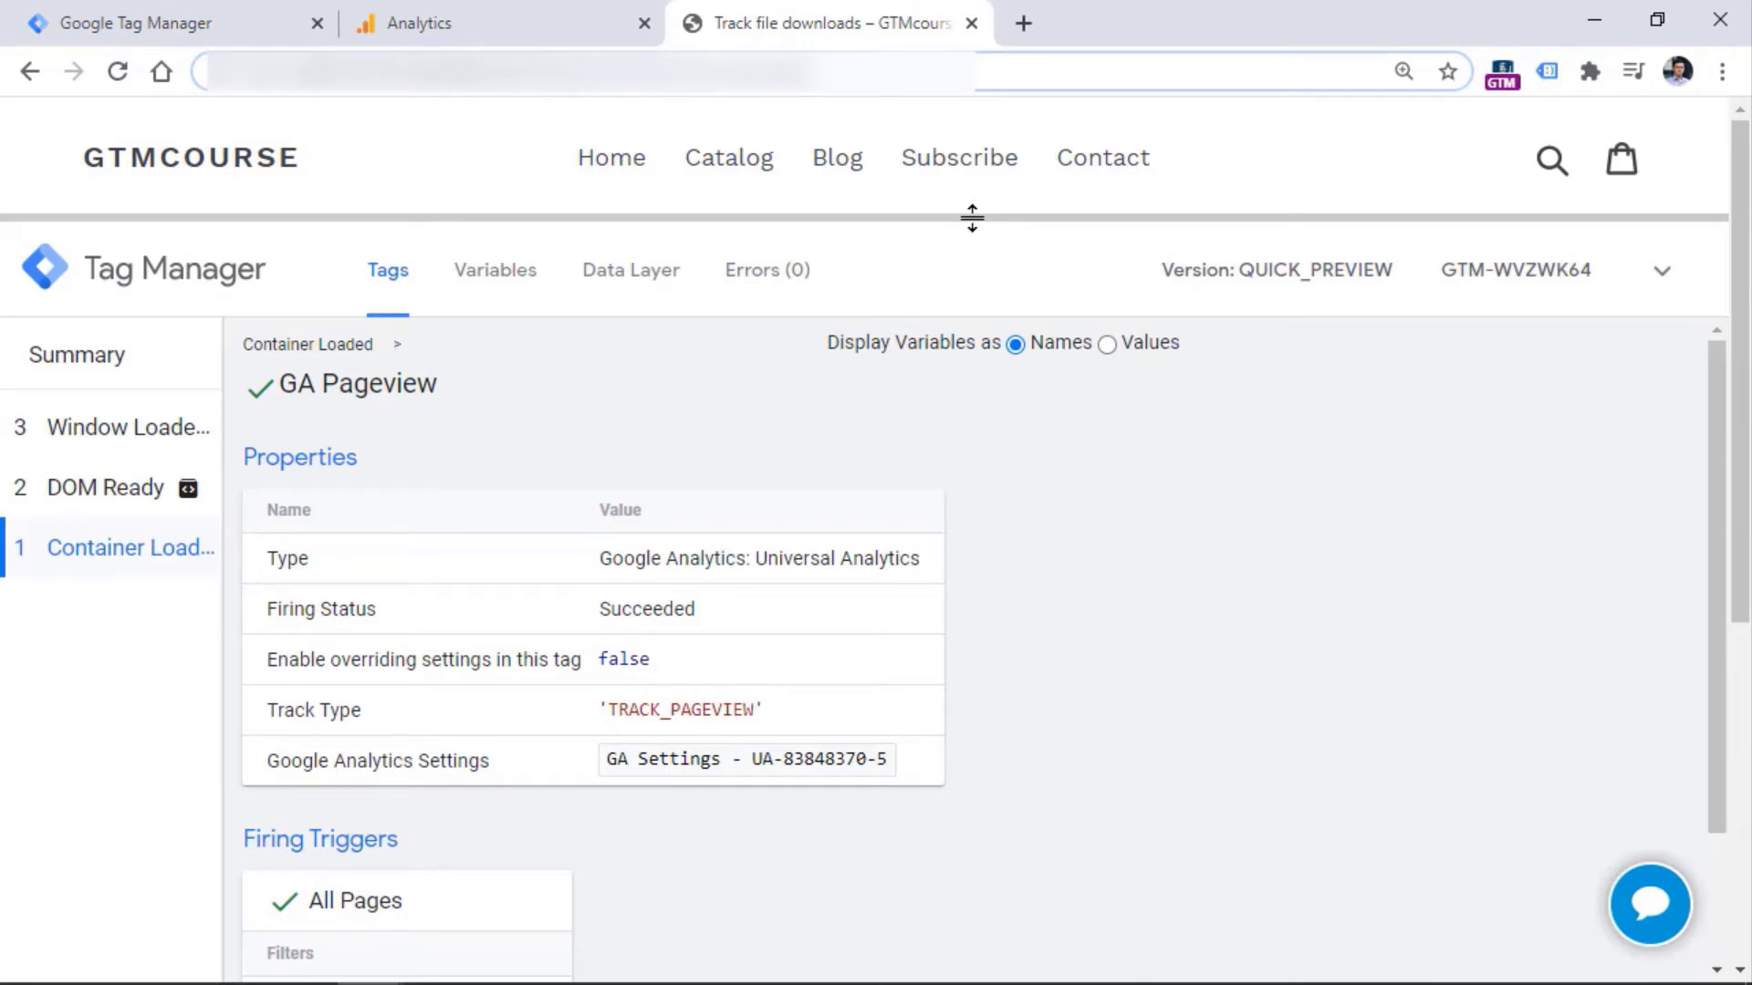
{"action": "left_click", "coordinate": [135, 482]}
{"action": "left_click", "coordinate": [129, 433]}
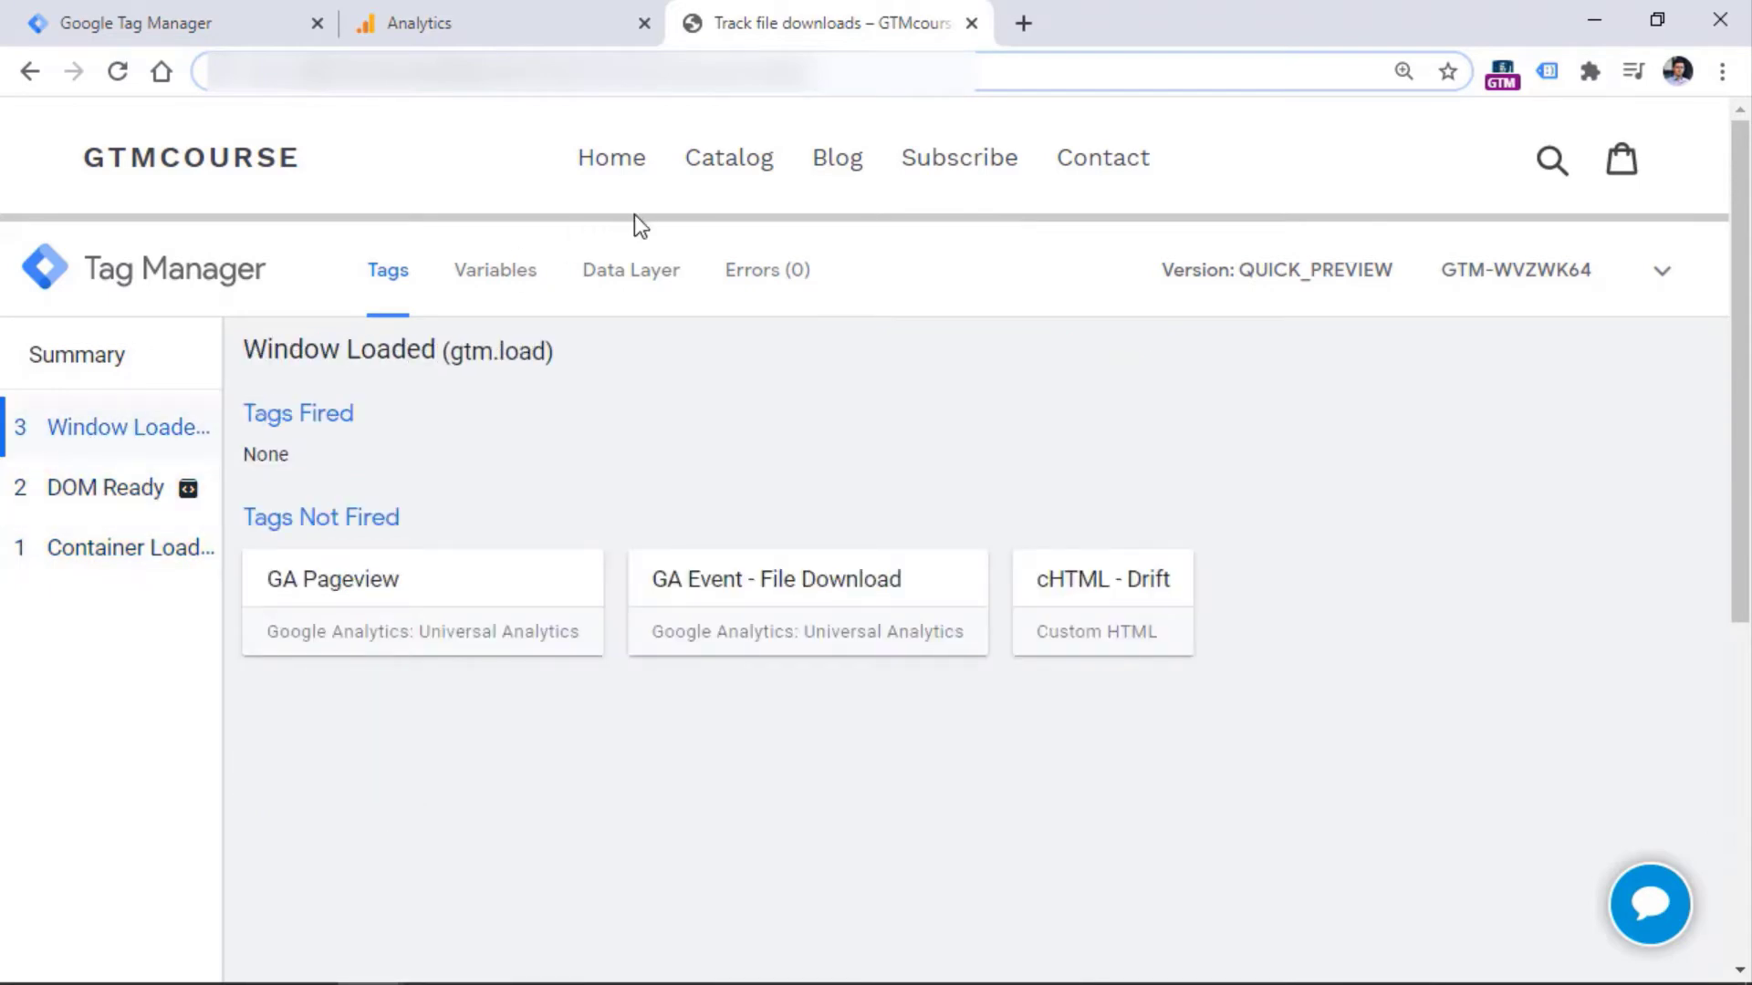
Open the Home, Catalog and Blog menu links in background tabs to log Link Click events.
{"action": "left_click_drag", "start_coordinate": [635, 218], "coordinate": [649, 405]}
{"action": "left_click", "coordinate": [636, 169], "text": "ctrl"}
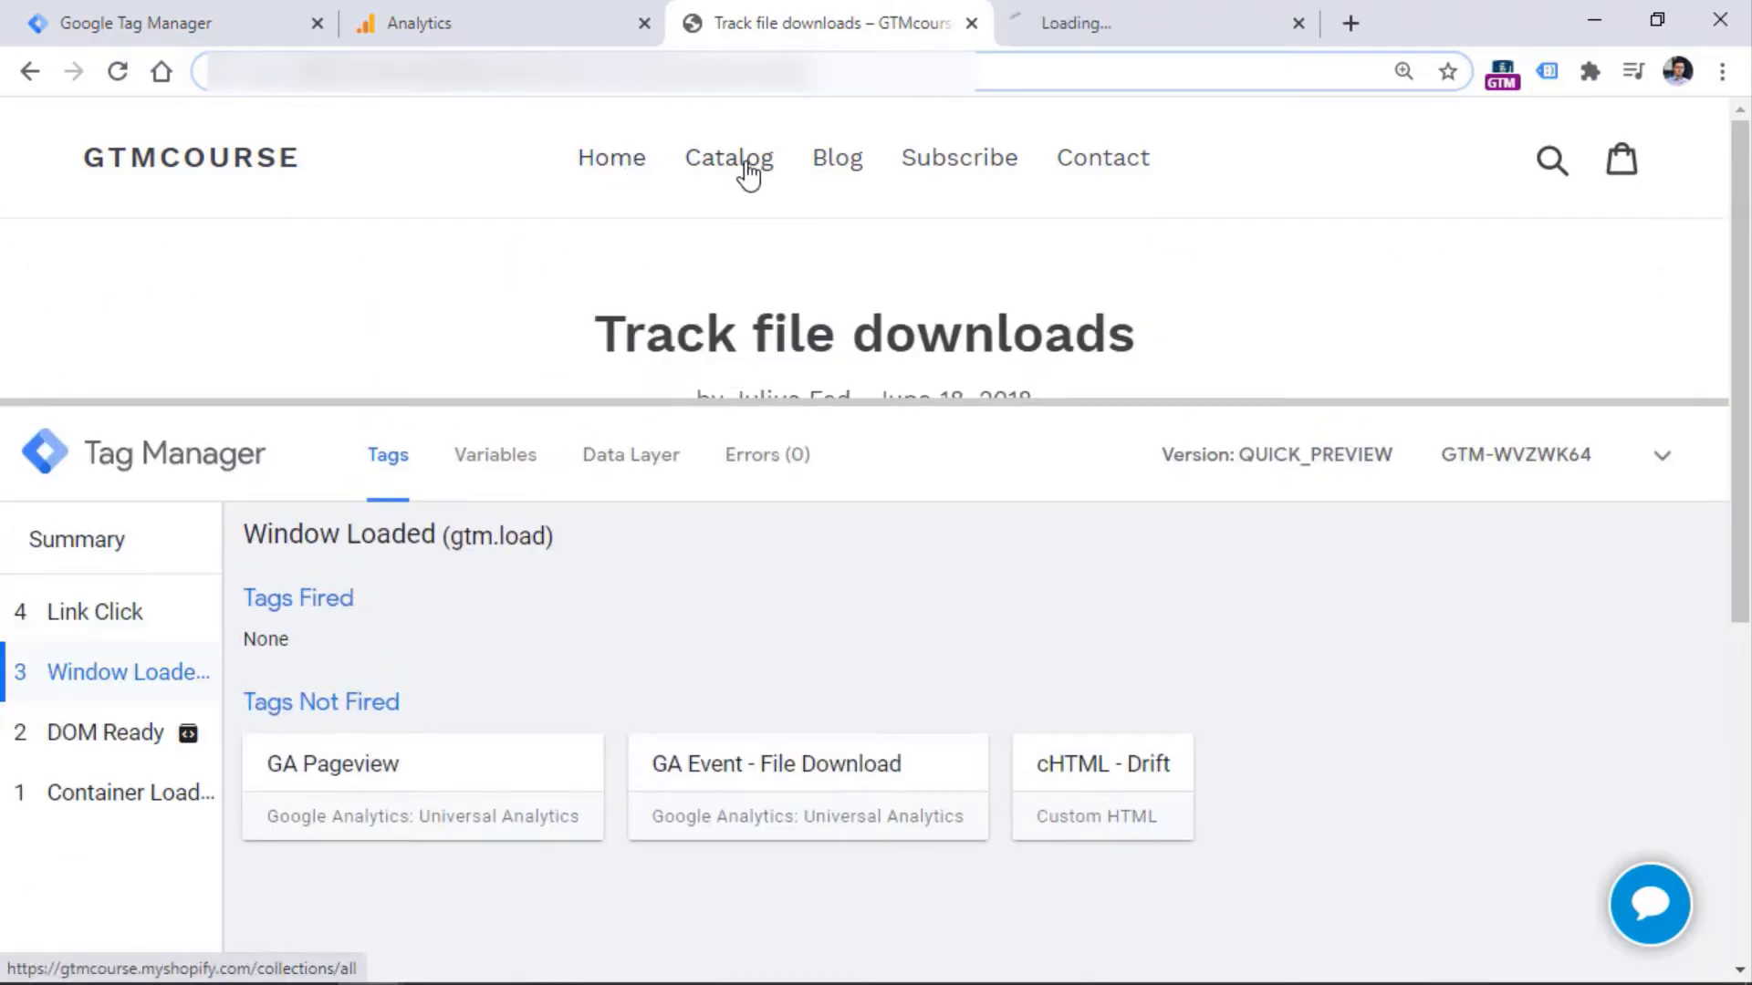
{"action": "left_click", "coordinate": [742, 167], "text": "ctrl"}
{"action": "left_click", "coordinate": [833, 173], "text": "ctrl"}
{"action": "left_click_drag", "start_coordinate": [232, 420], "coordinate": [230, 256]}
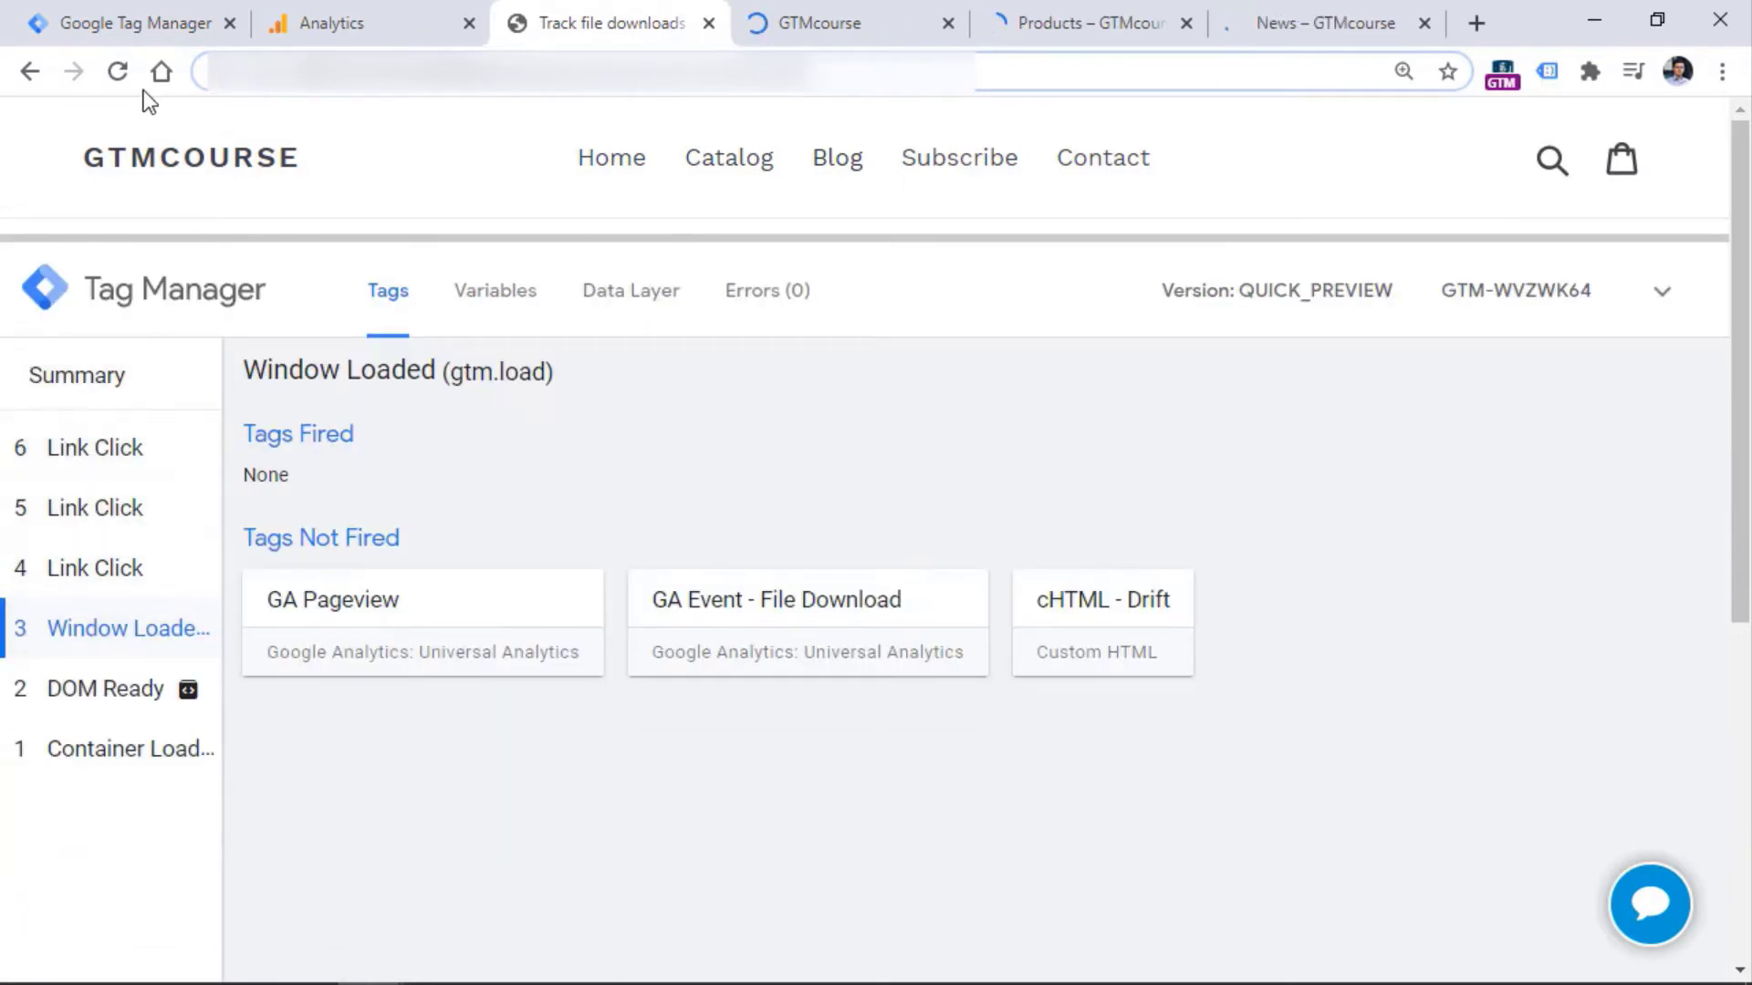
Reload the Track file downloads page to reset the debug pane to its three page-load events.
{"action": "left_click", "coordinate": [121, 75]}
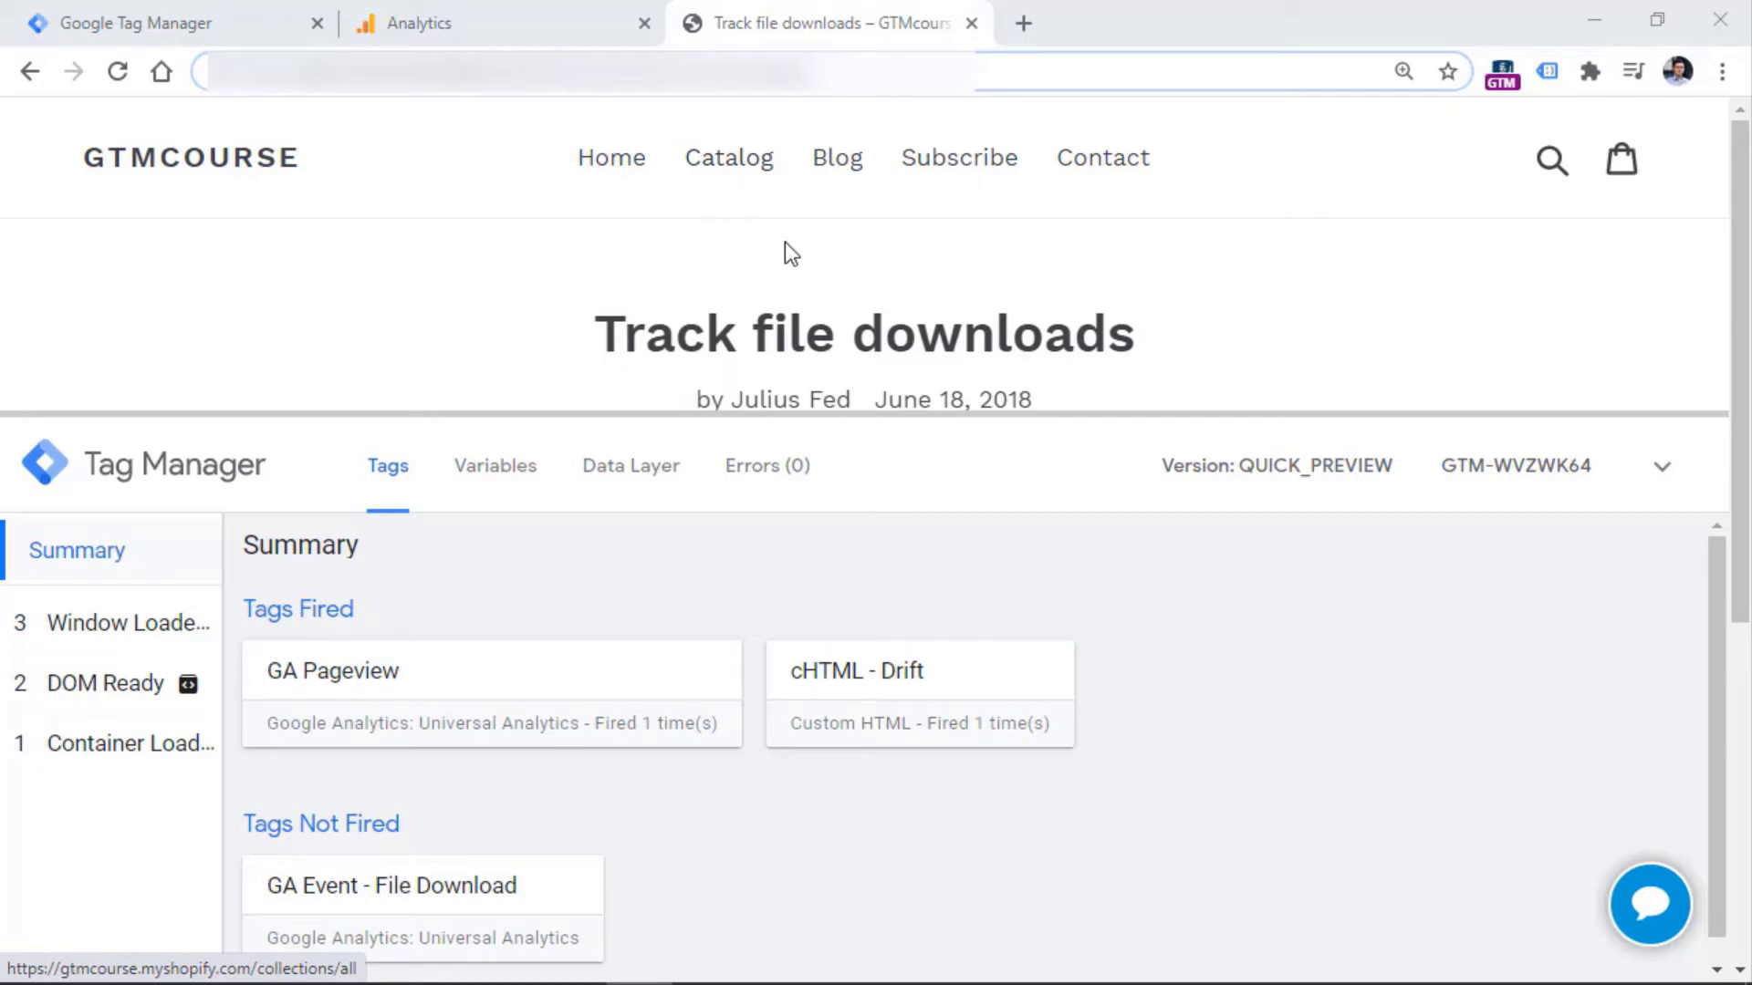
Go to the Products page, log a Catalog link click, and close the extra Products tab.
{"action": "left_click", "coordinate": [733, 168]}
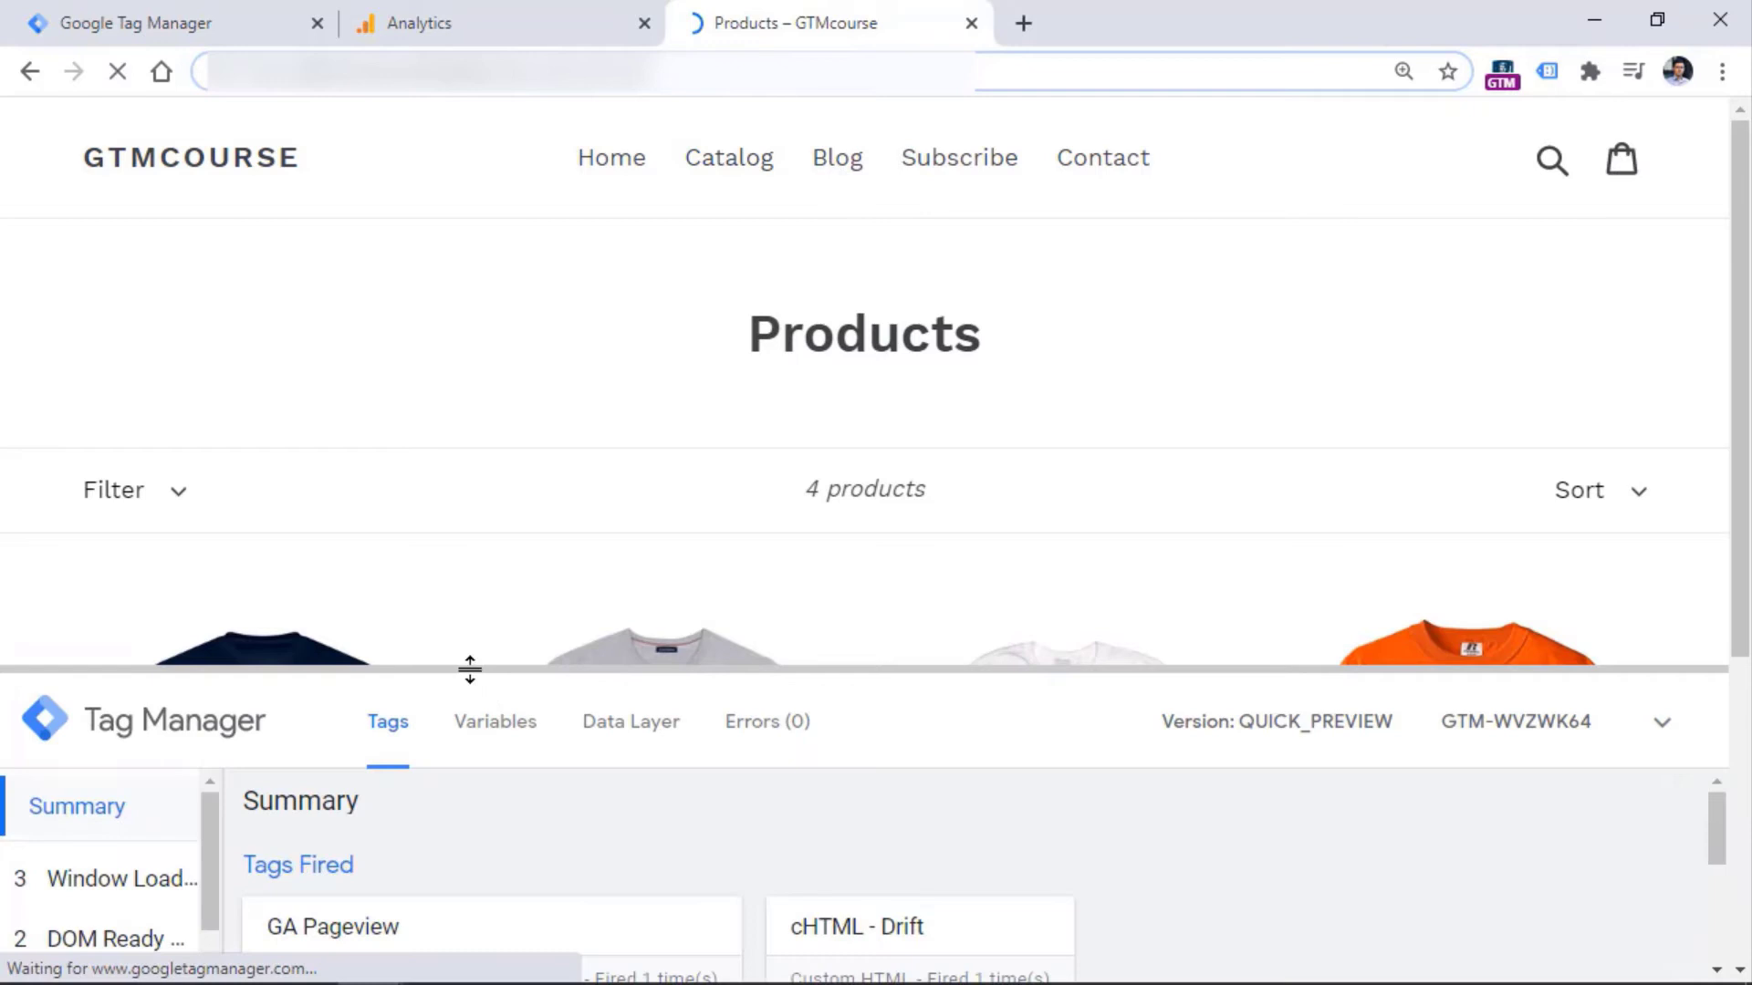
{"action": "left_click_drag", "start_coordinate": [469, 673], "coordinate": [457, 430]}
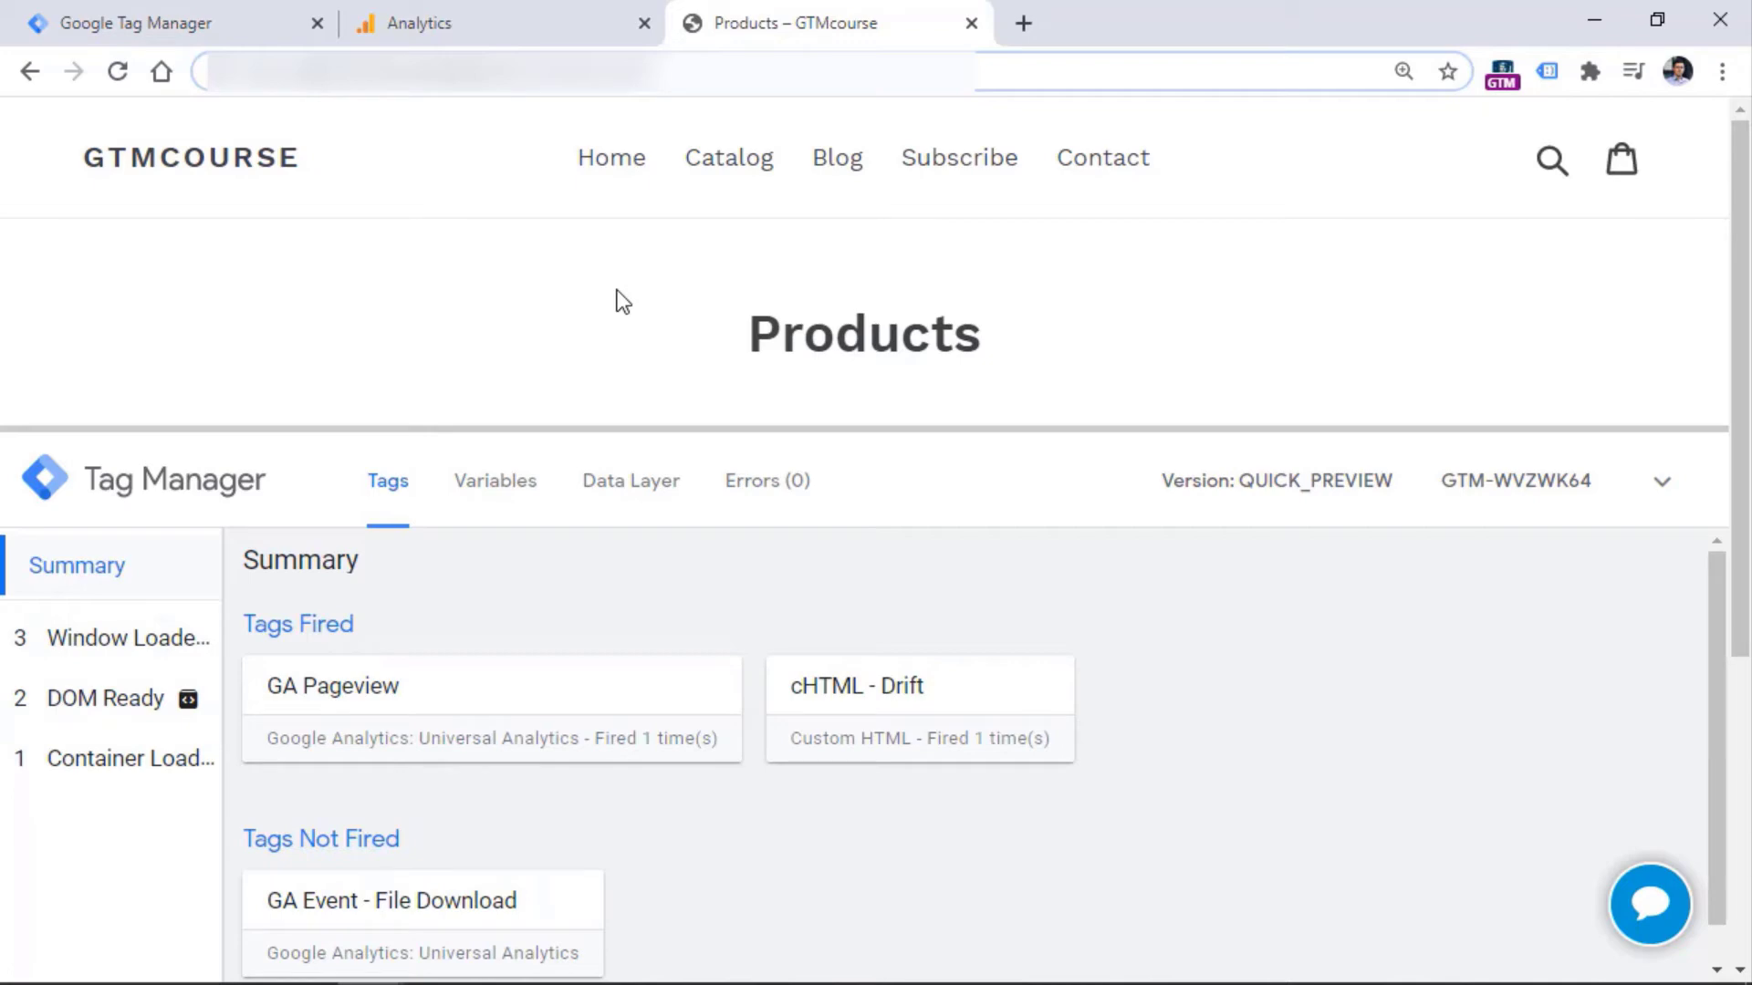
{"action": "left_click", "coordinate": [729, 174], "text": "ctrl"}
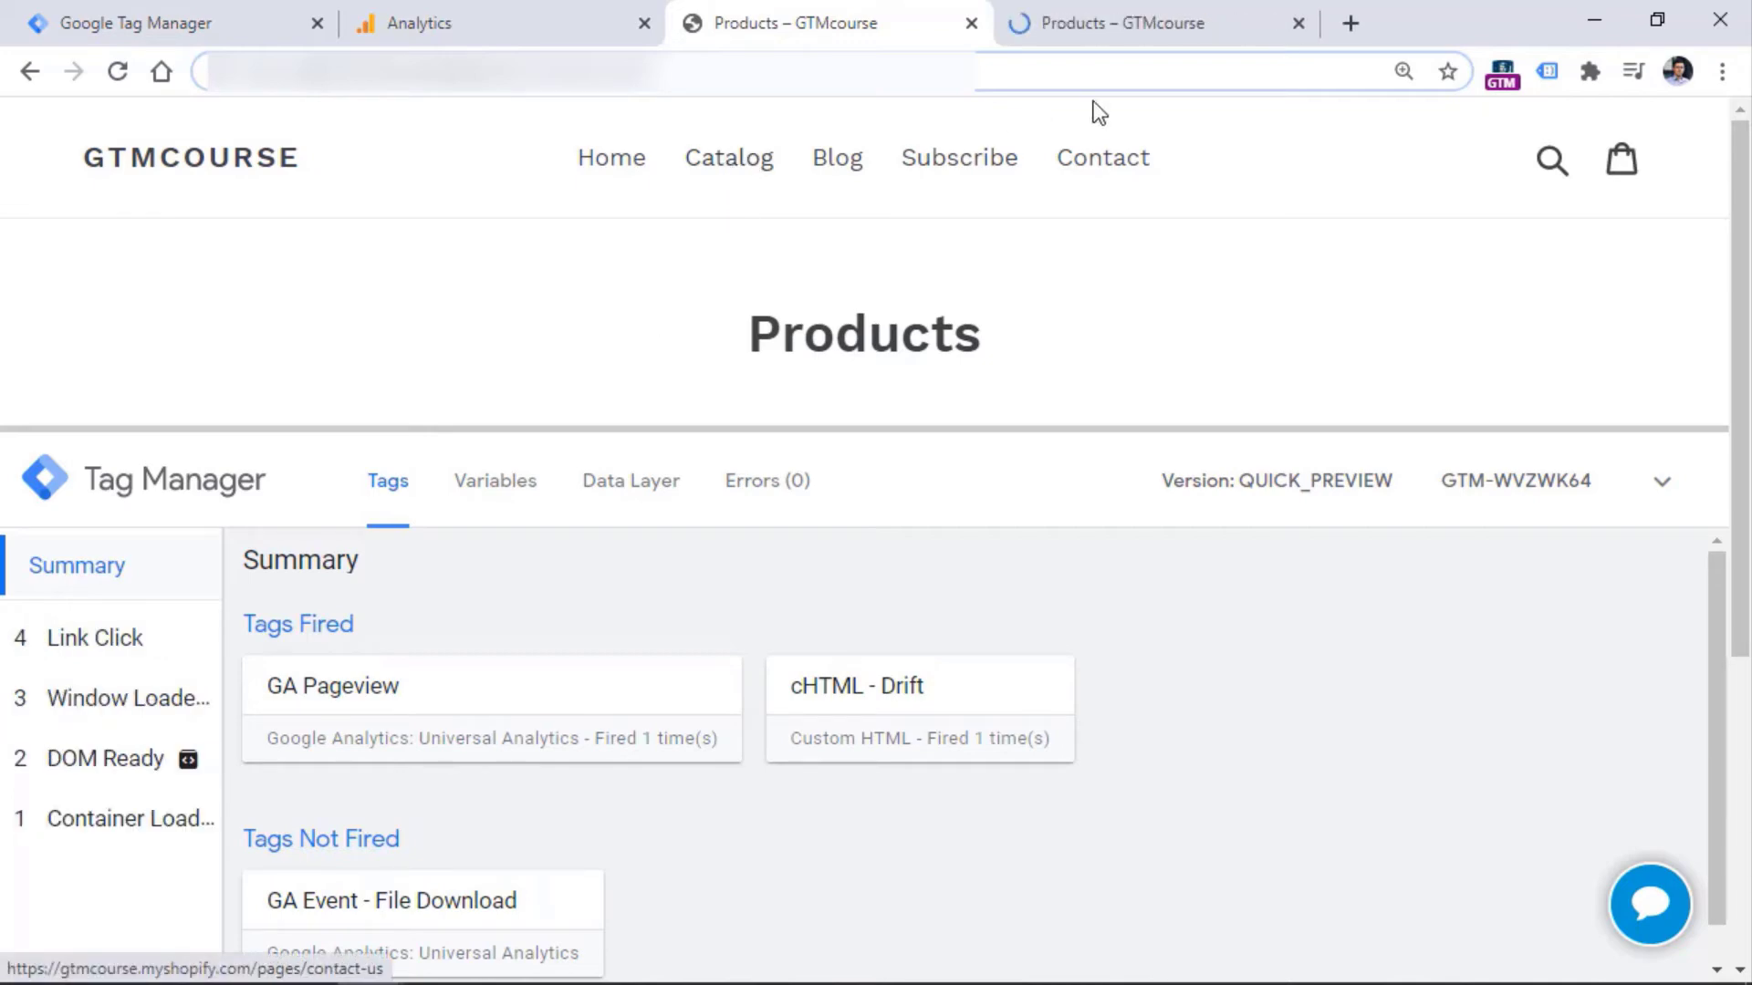
{"action": "left_click", "coordinate": [1298, 23]}
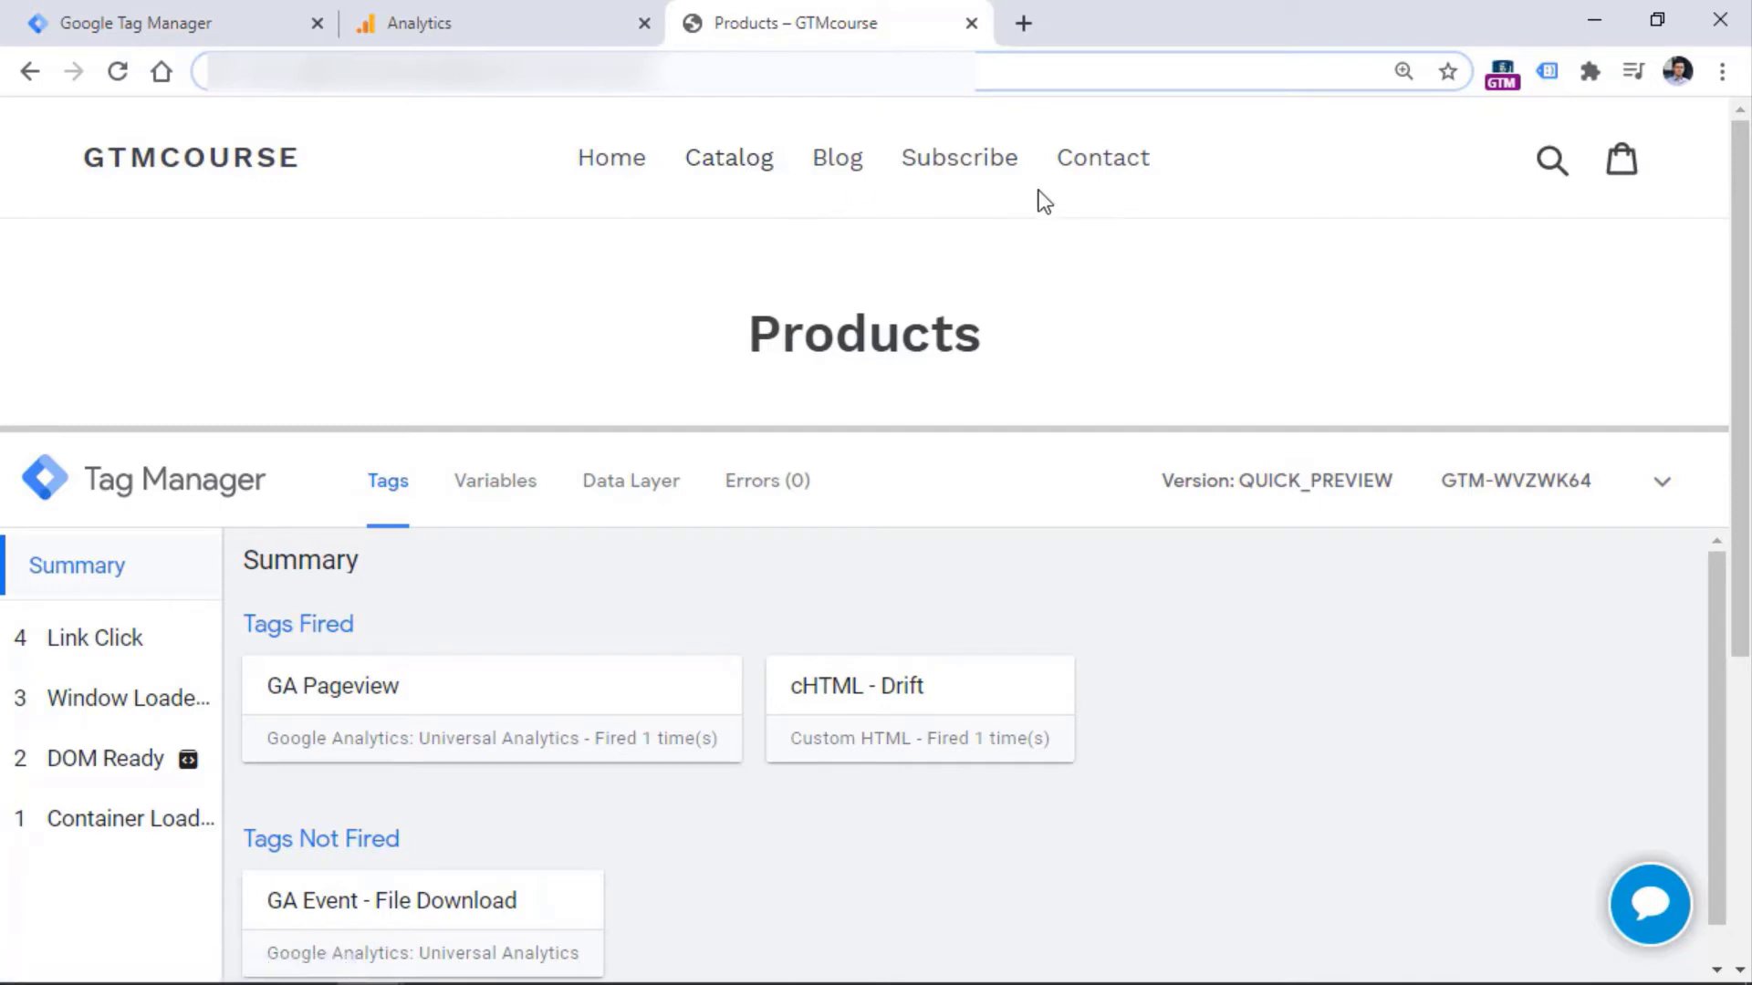
{"action": "left_click", "coordinate": [108, 643]}
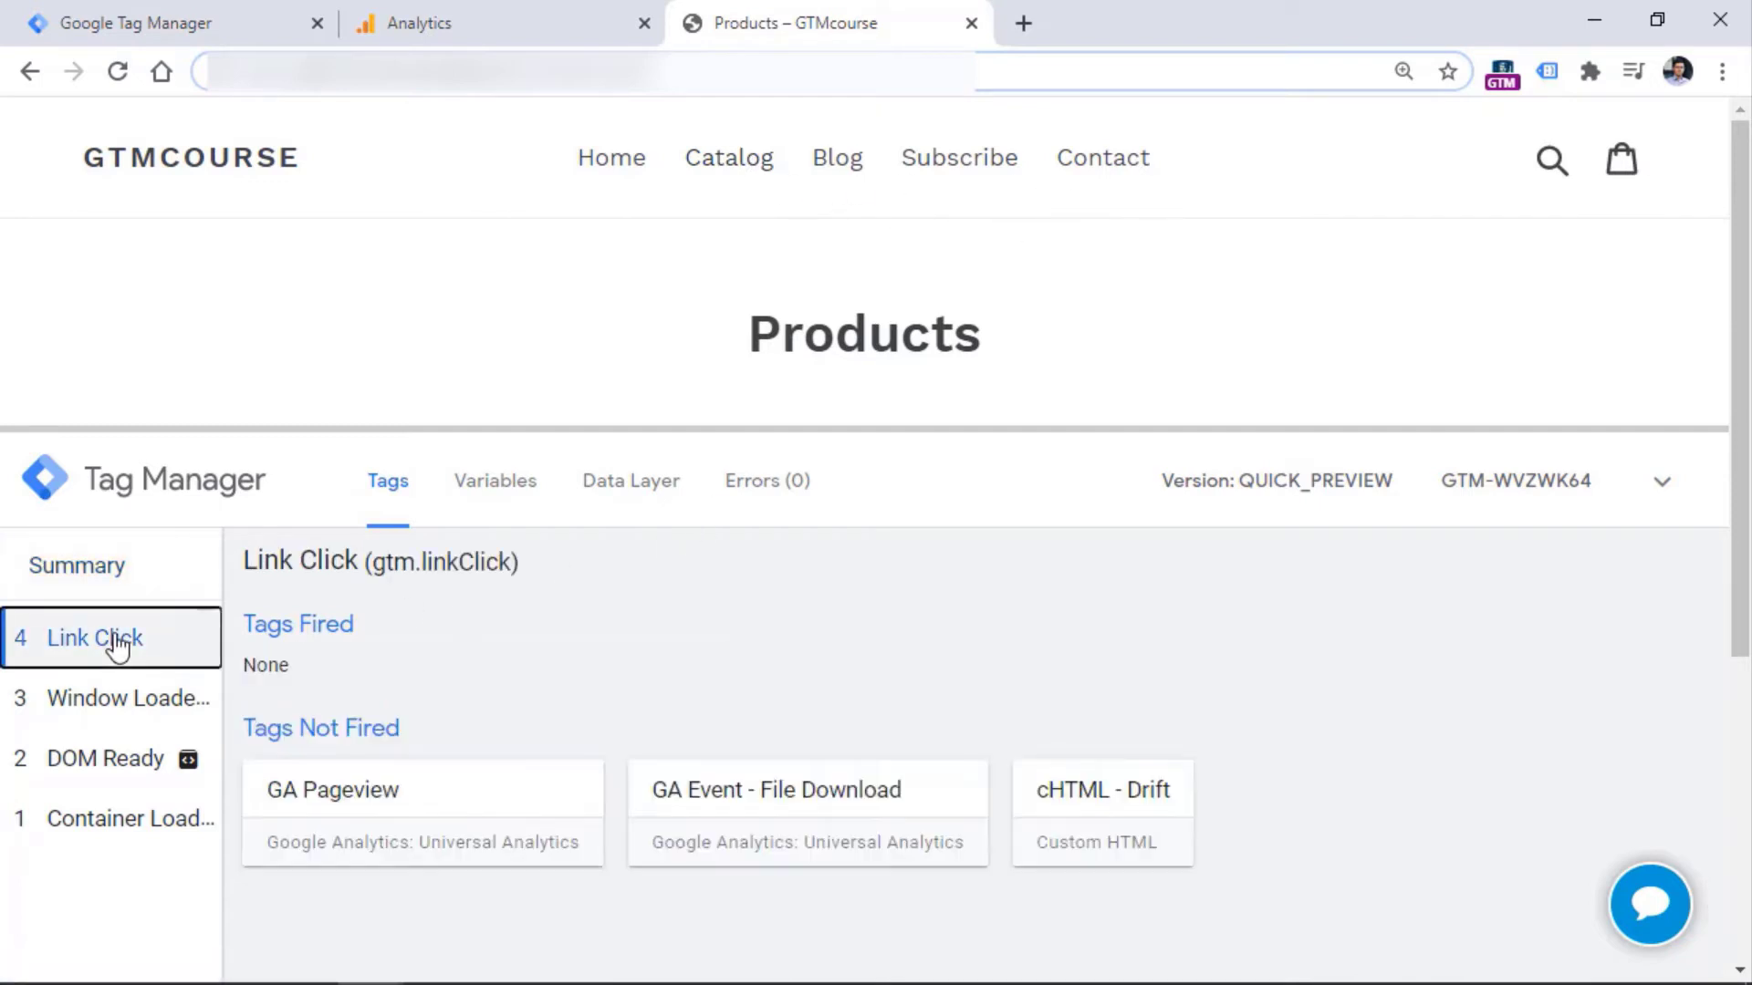
Log Blog and Subscribe link clicks, close the News and Subscribe tabs, and reselect Link Click 4.
{"action": "left_click", "coordinate": [841, 169], "text": "ctrl"}
{"action": "left_click", "coordinate": [960, 170], "text": "ctrl"}
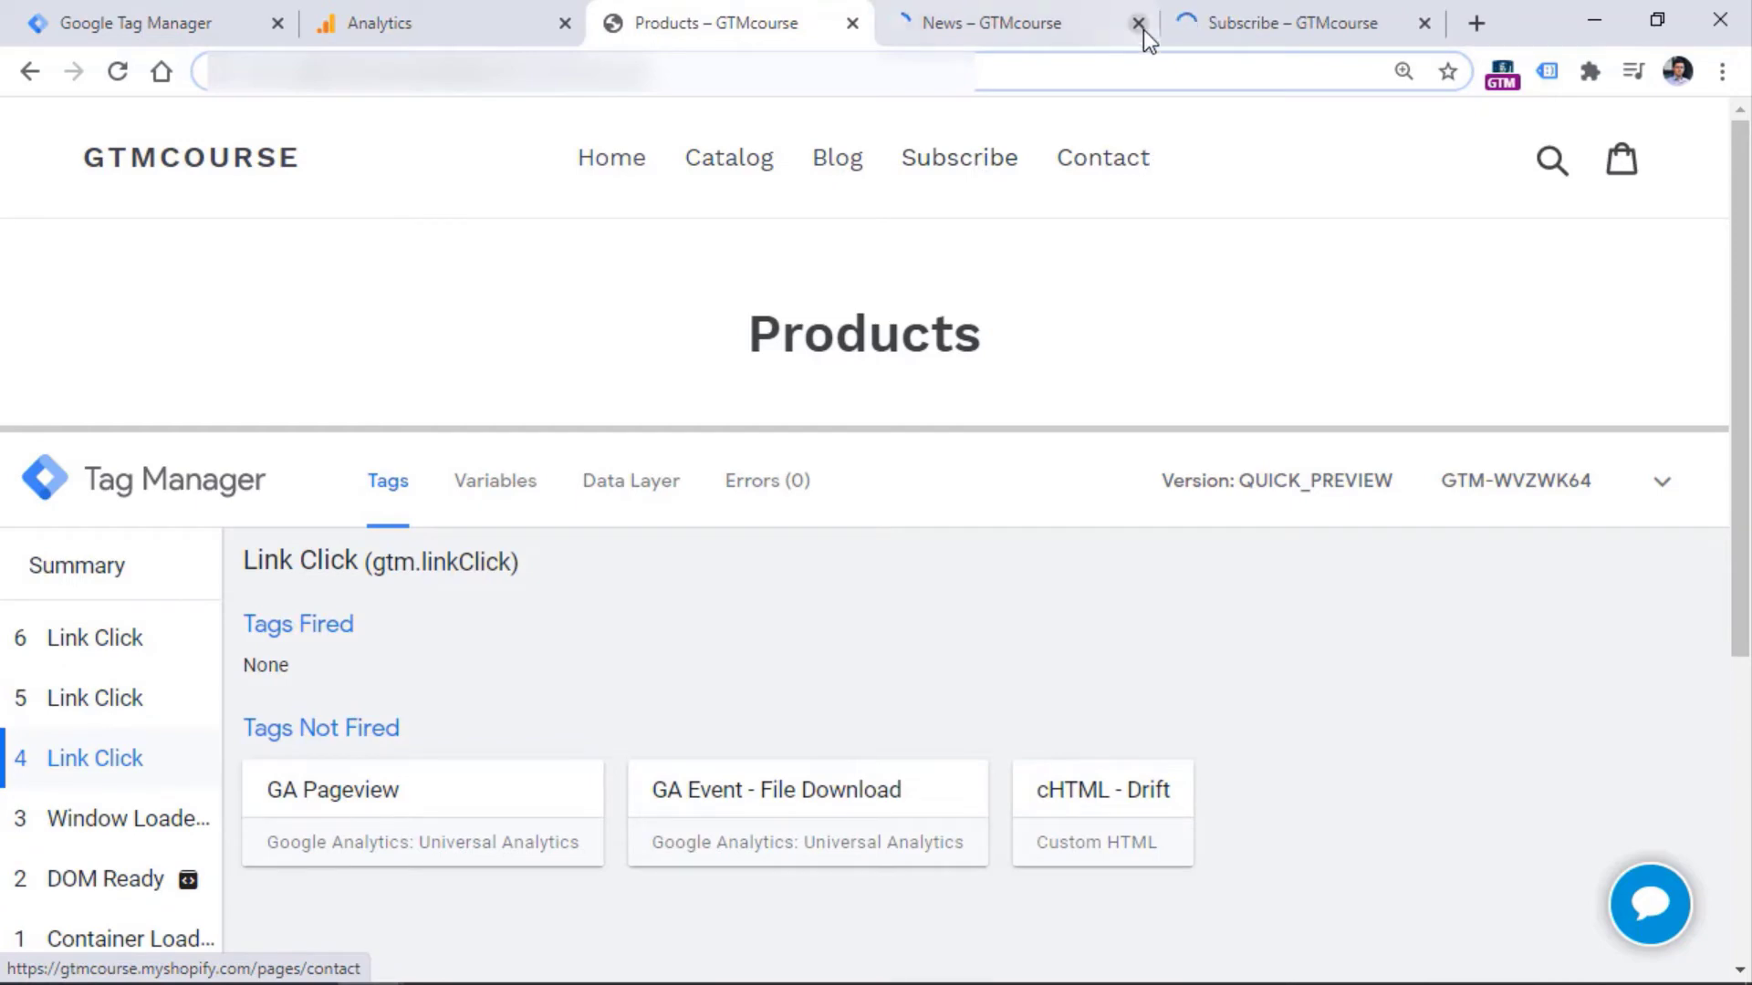
{"action": "left_click", "coordinate": [1139, 23]}
{"action": "left_click", "coordinate": [1139, 23]}
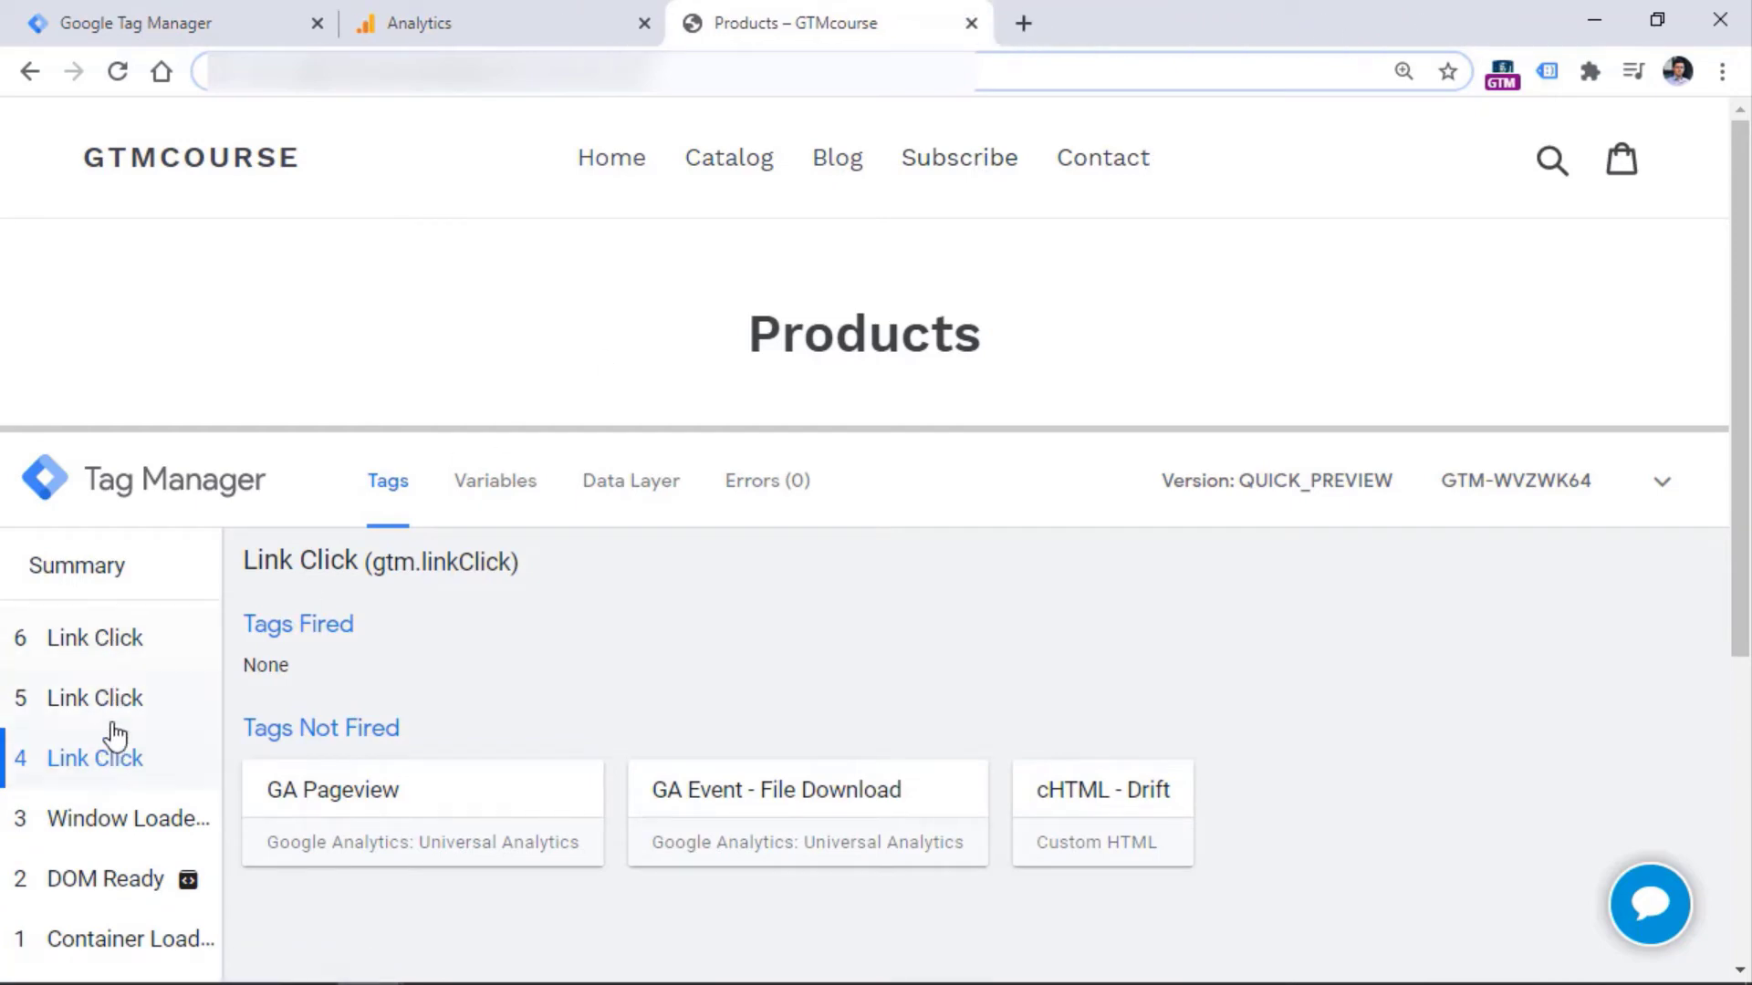
{"action": "left_click", "coordinate": [108, 759]}
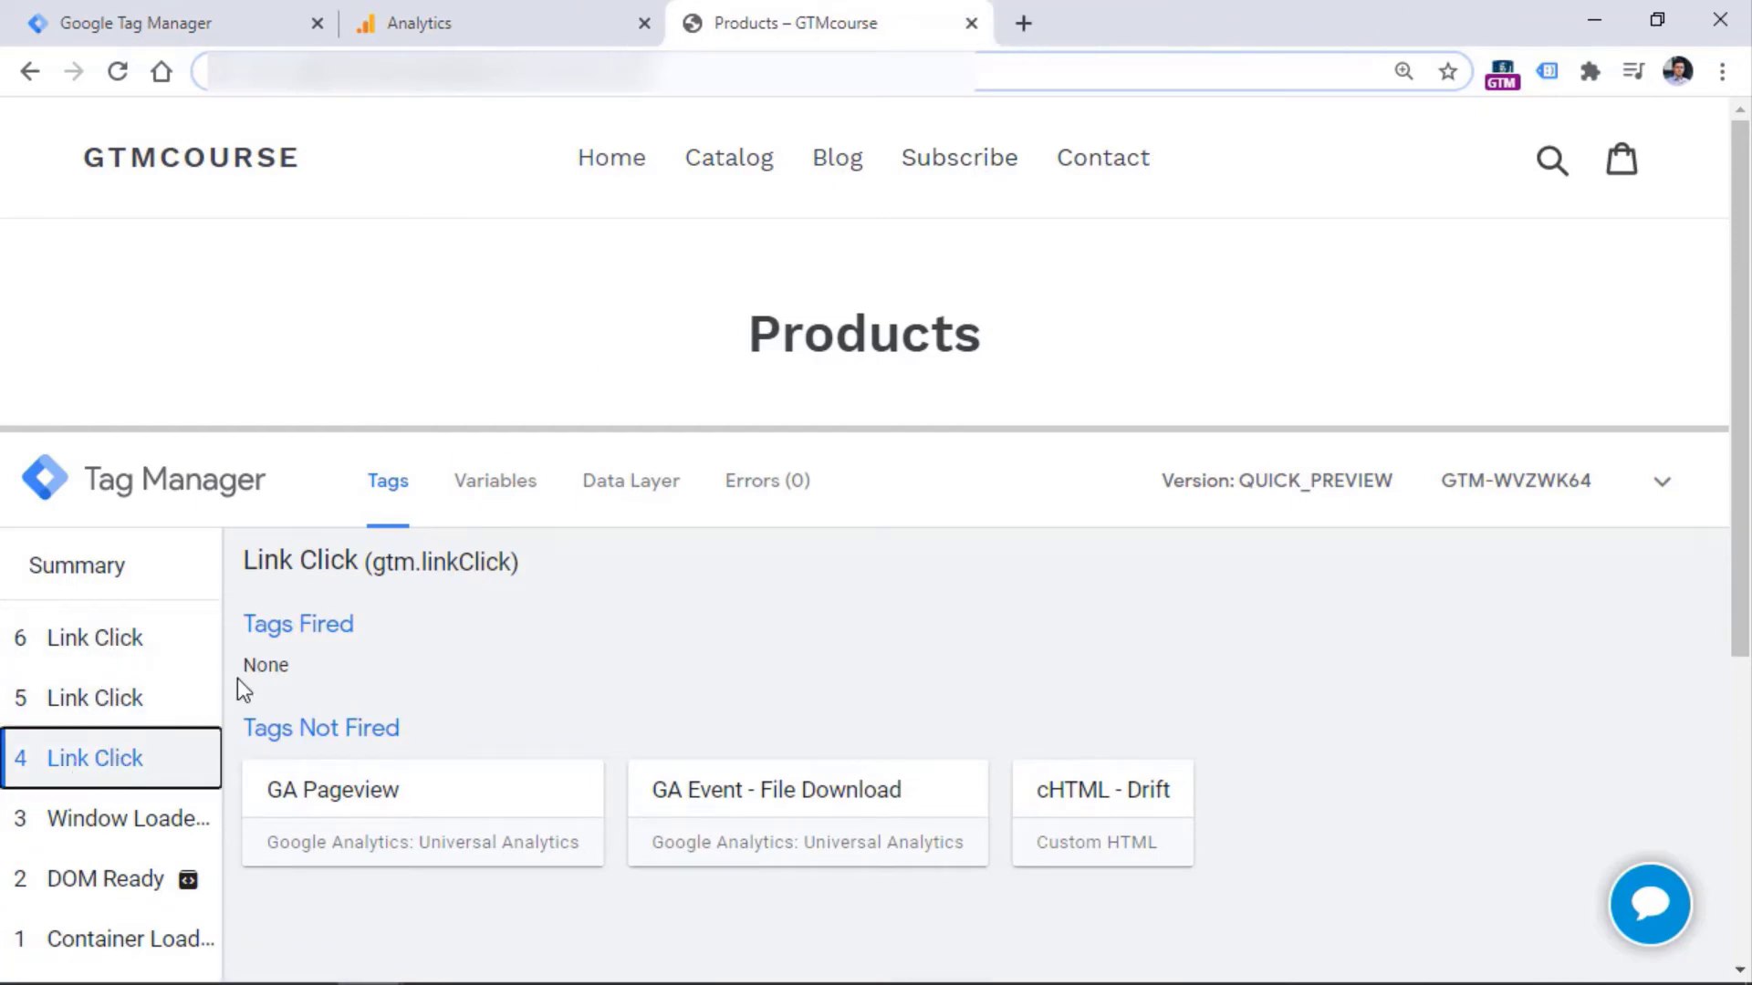
Compare click variables of Link Clicks 4, 5 and 6, noting the site-nav__link Click Classes, then return to Tag Manager.
{"action": "left_click", "coordinate": [490, 483]}
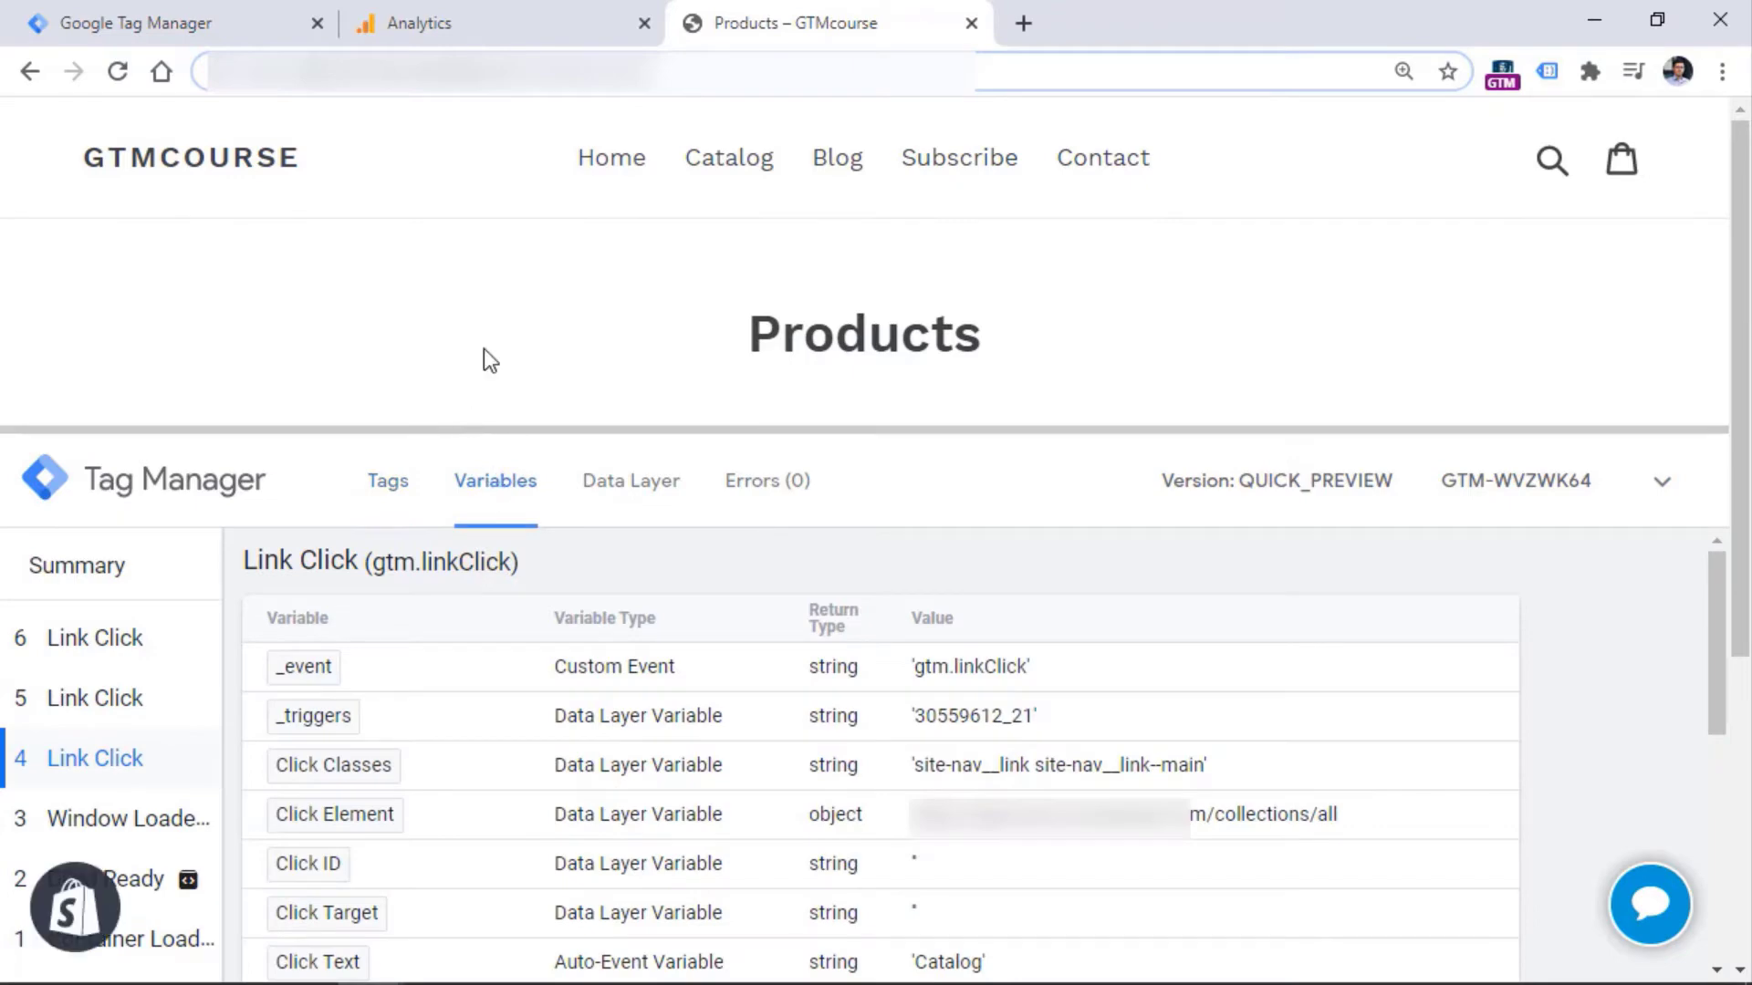
{"action": "scroll", "coordinate": [483, 356], "scroll_direction": "down", "scroll_amount": 2}
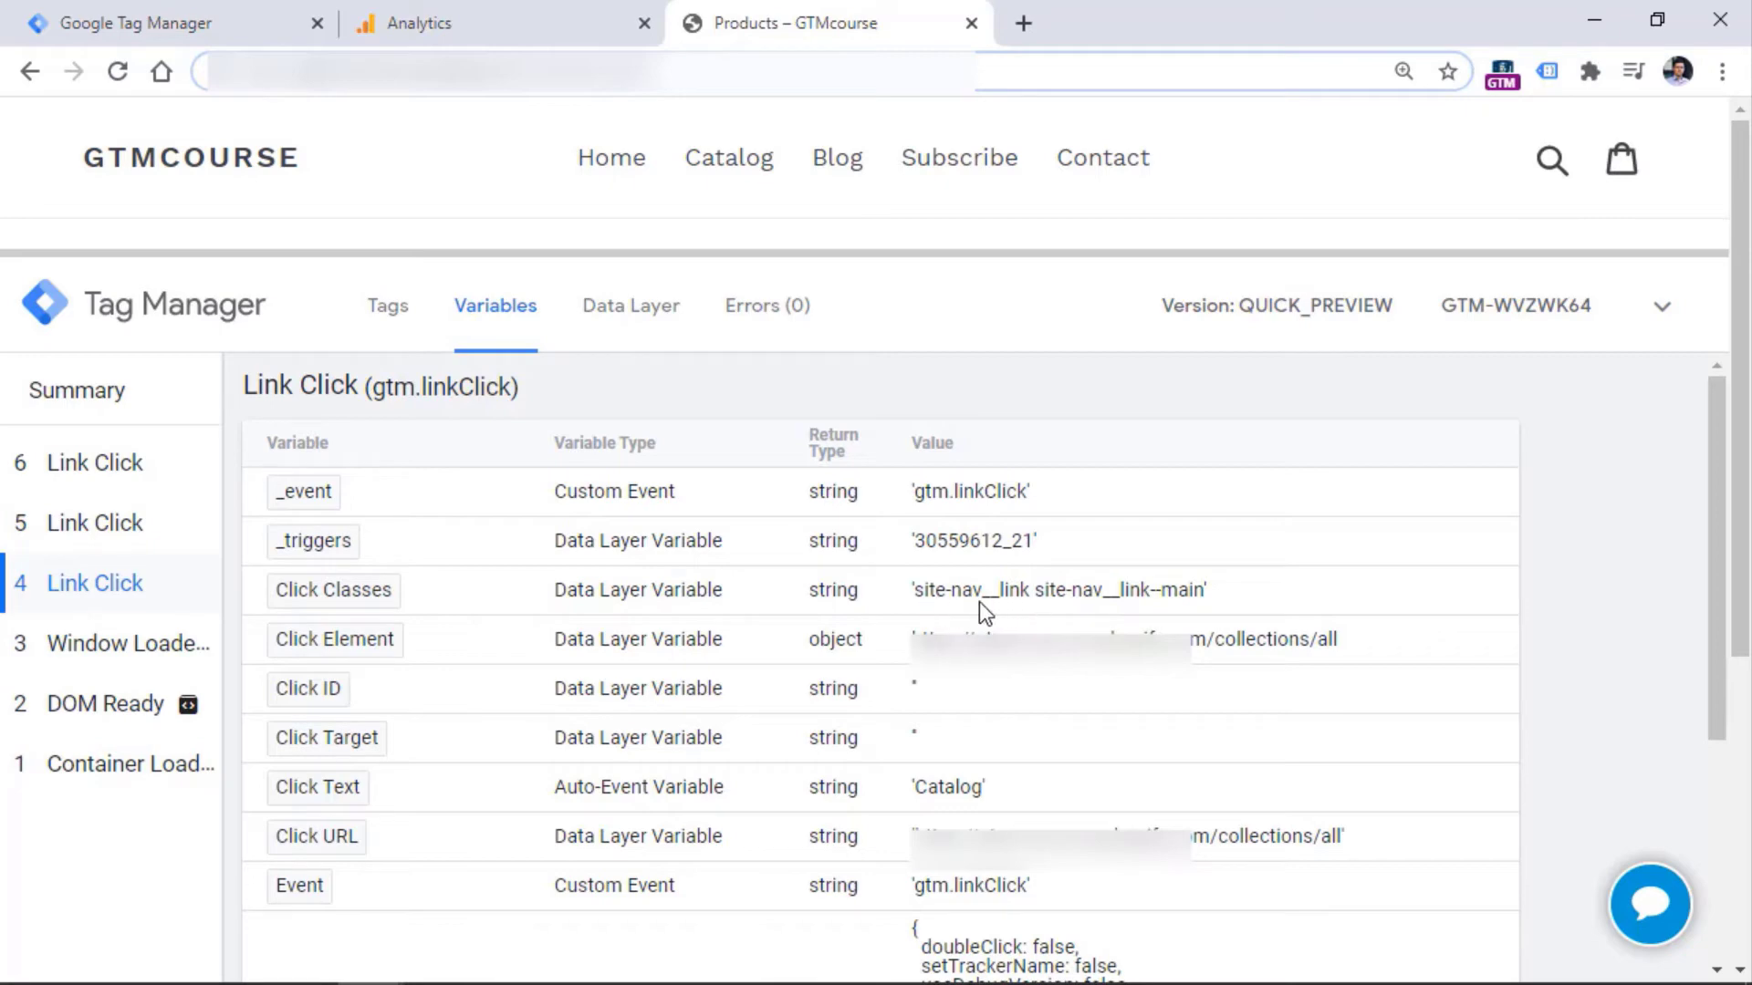
{"action": "left_click", "coordinate": [91, 528]}
{"action": "left_click", "coordinate": [128, 591]}
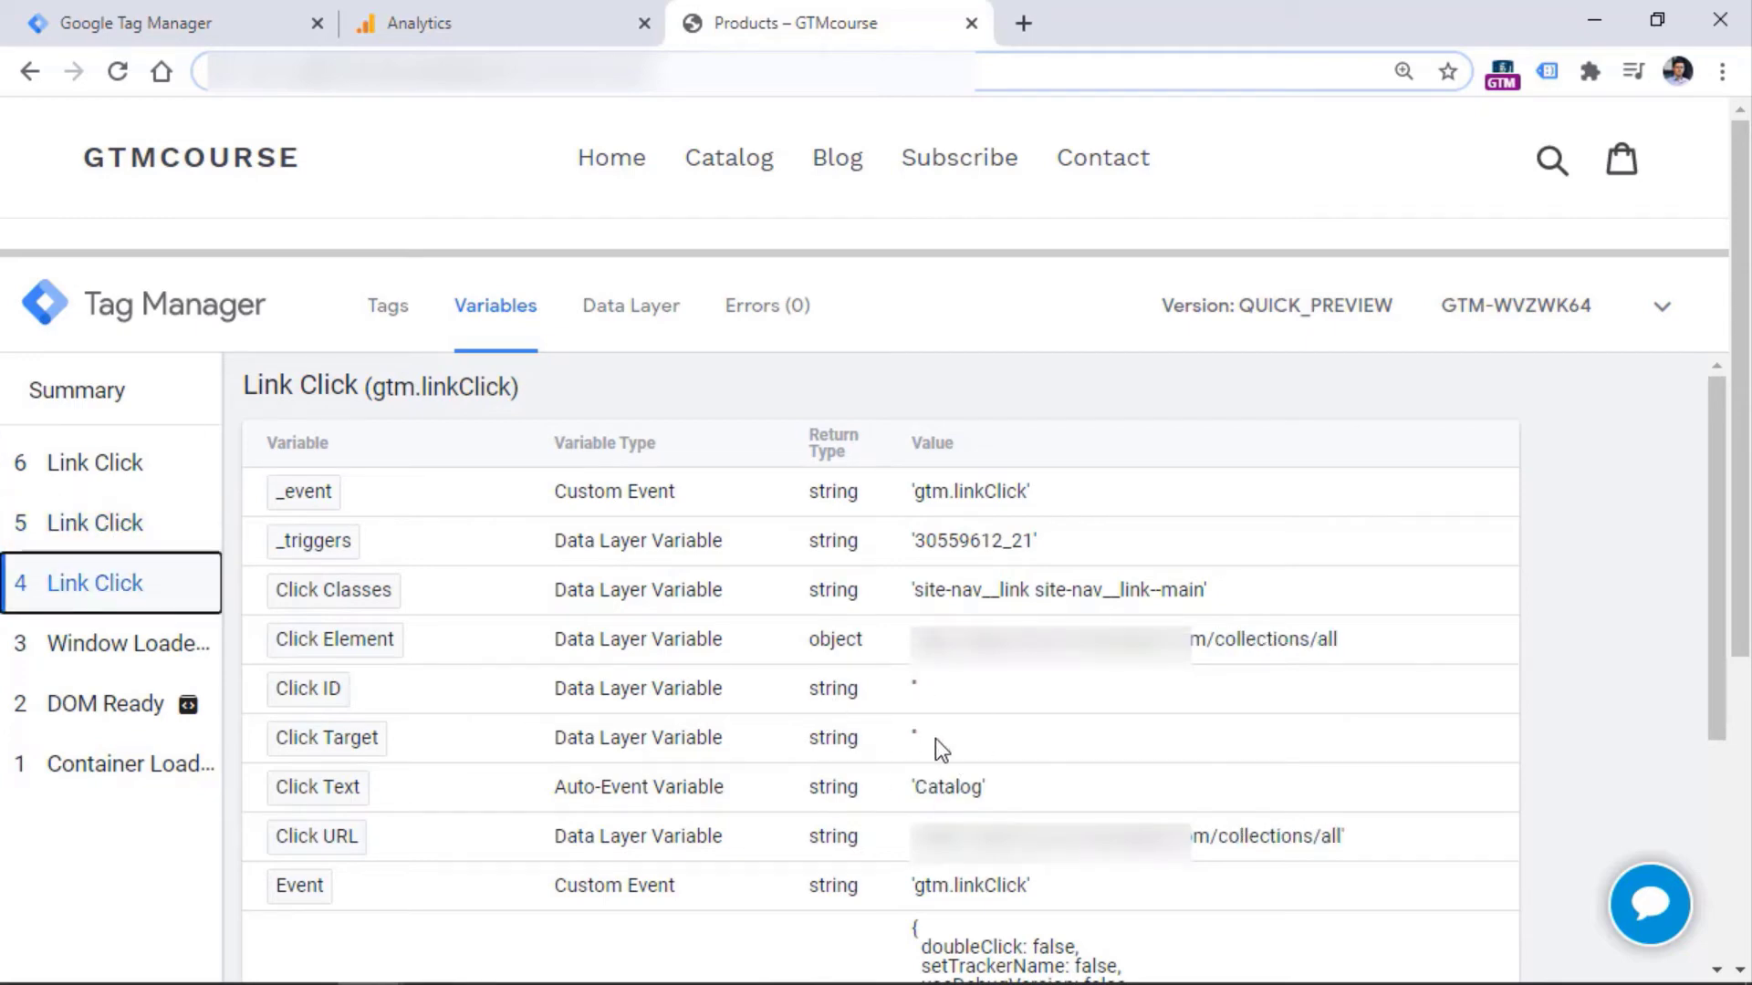
{"action": "left_click", "coordinate": [102, 529]}
{"action": "left_click", "coordinate": [105, 465]}
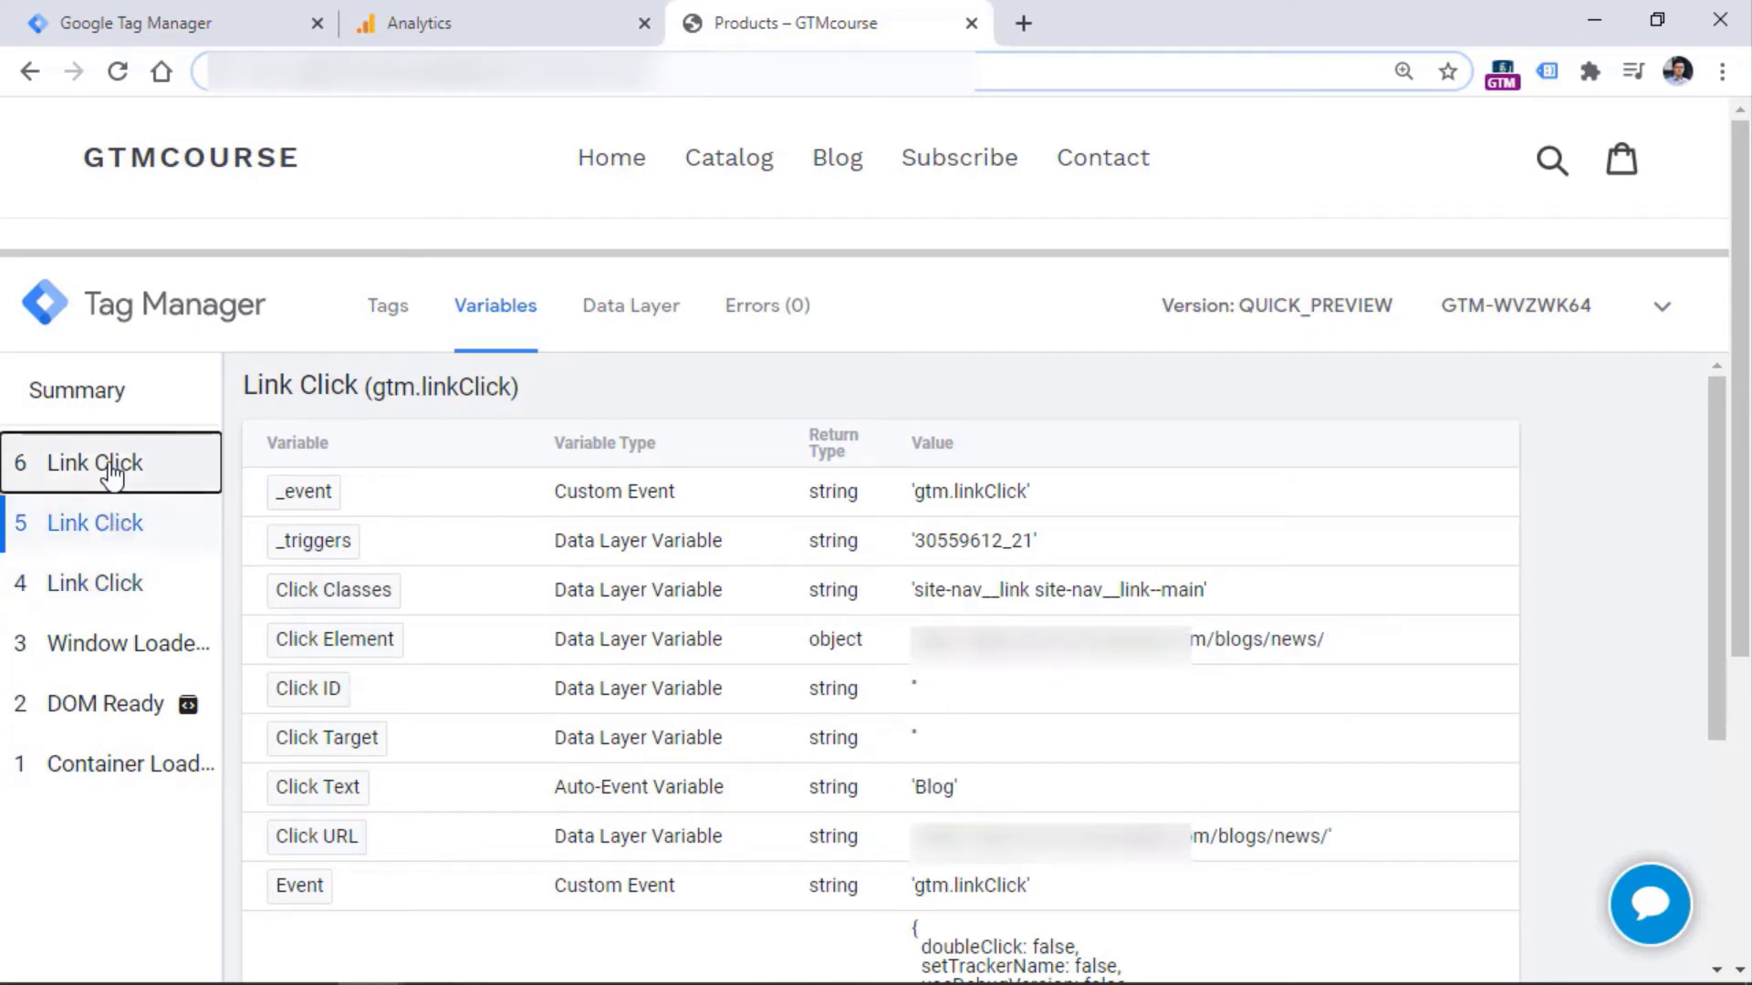
{"action": "left_click", "coordinate": [64, 525]}
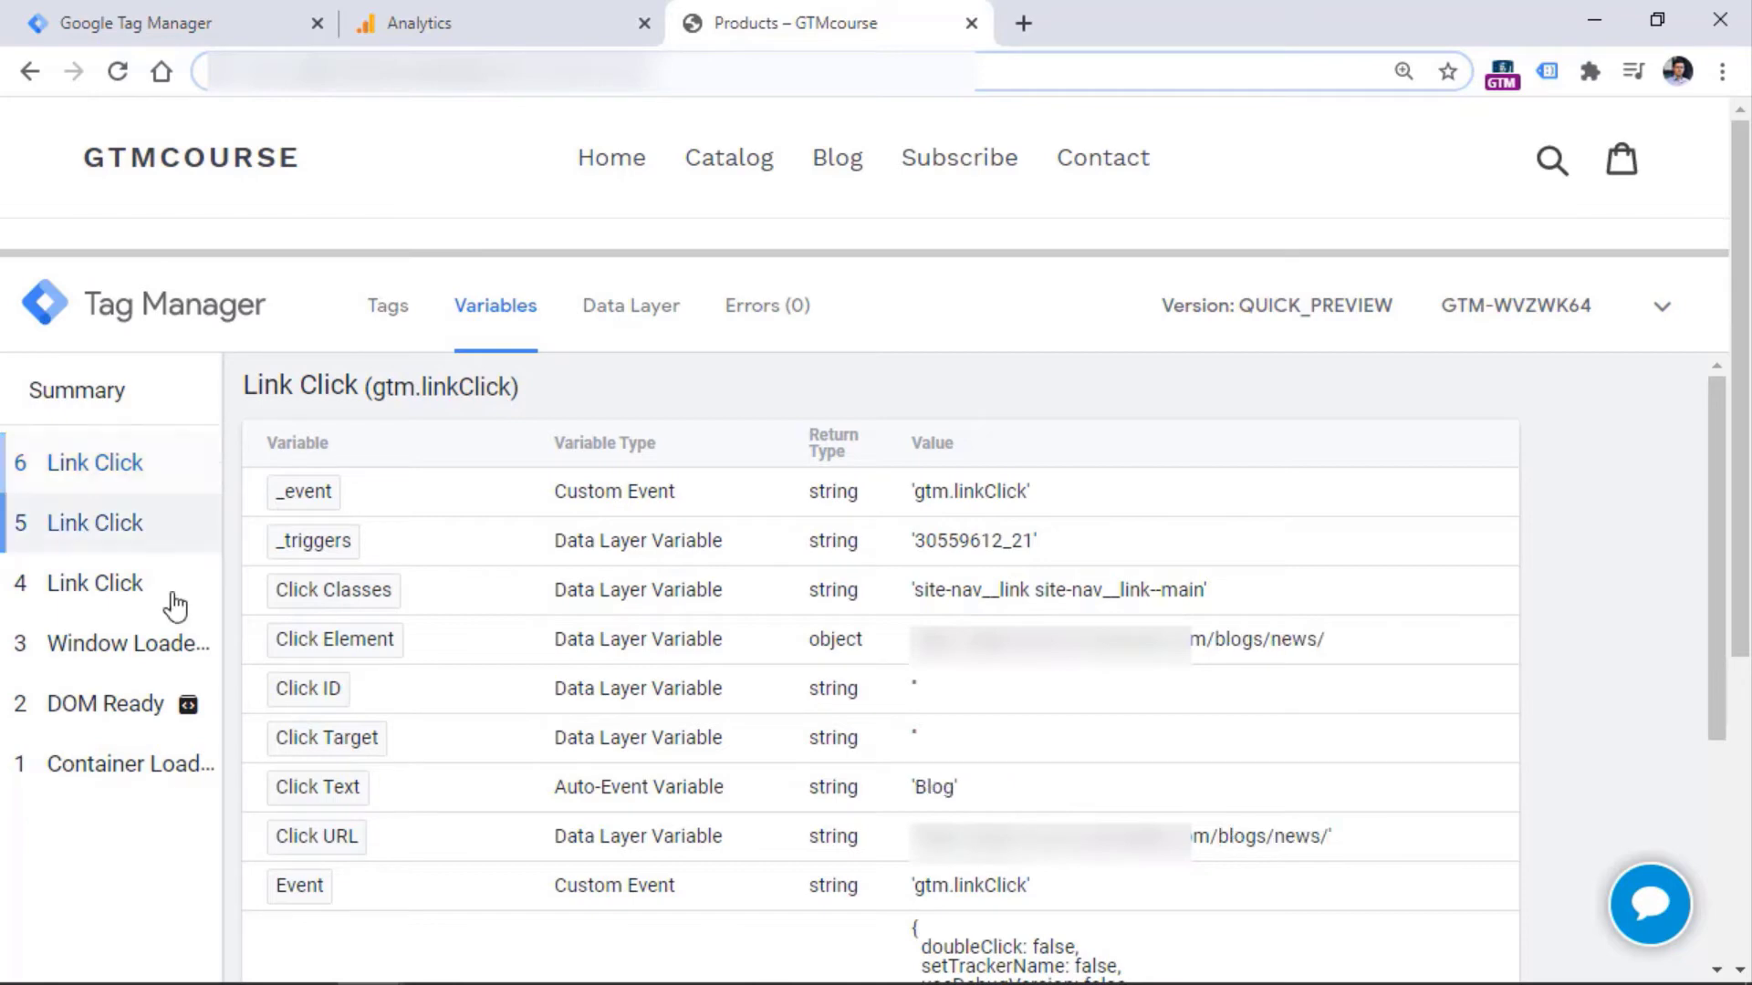
{"action": "left_click", "coordinate": [95, 462]}
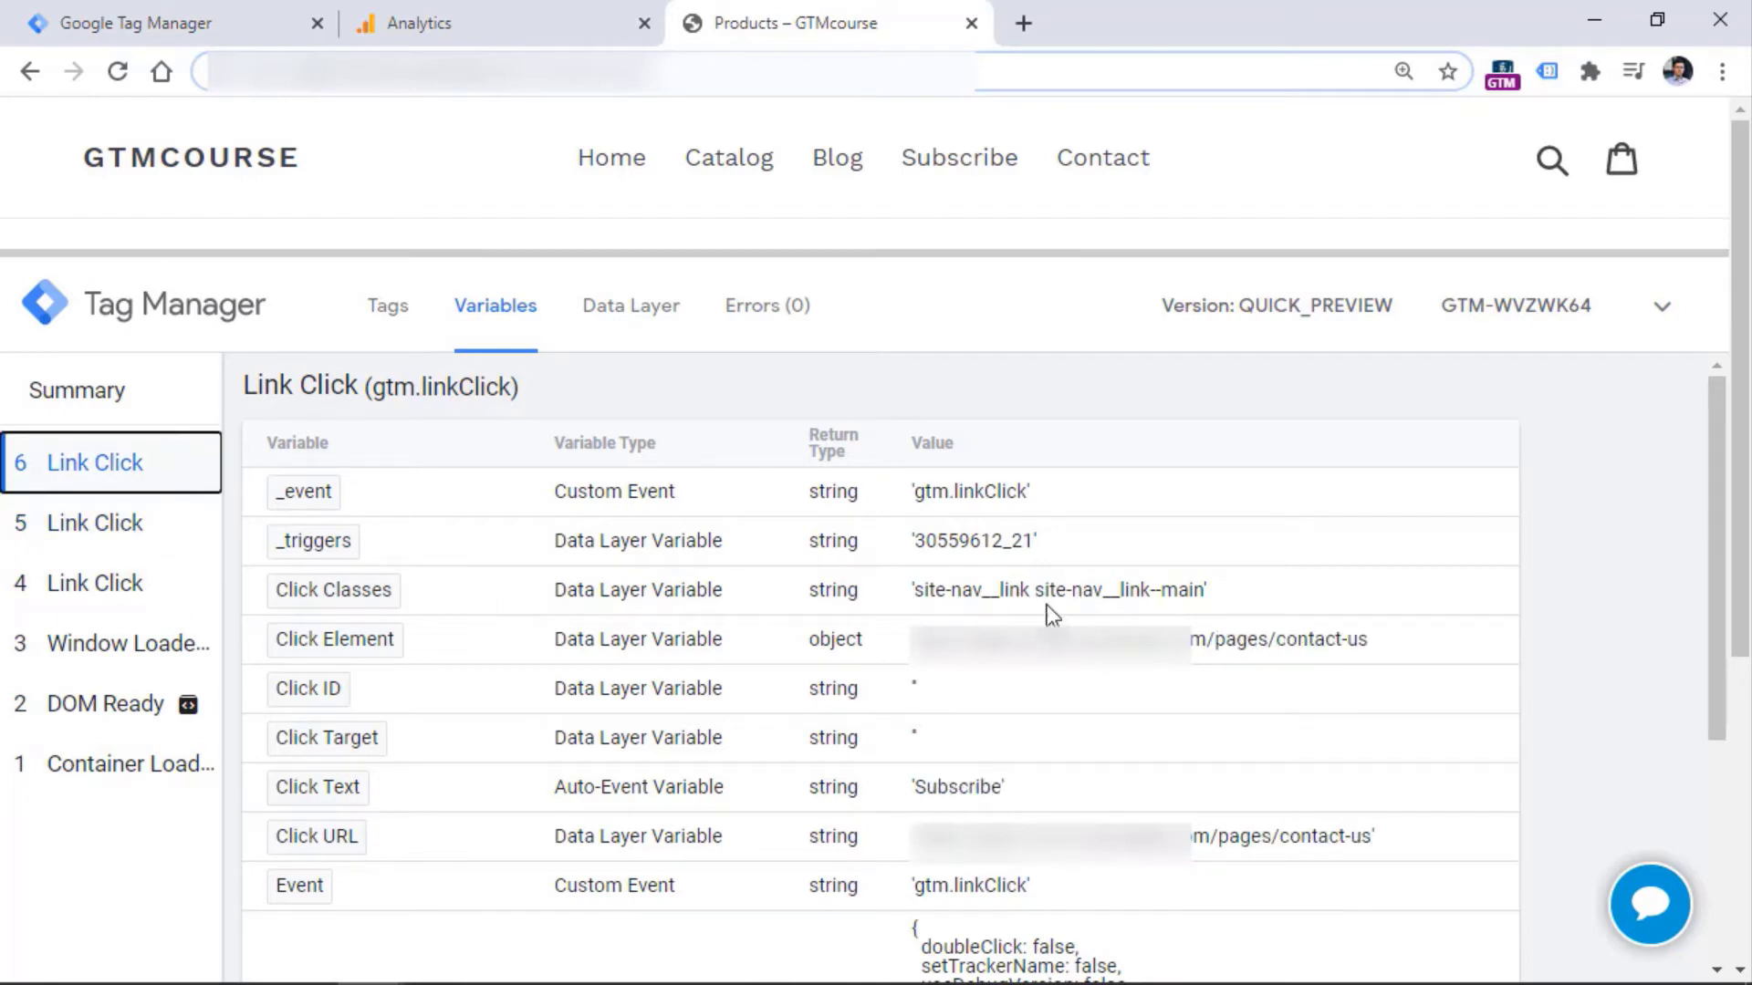
{"action": "left_click_drag", "start_coordinate": [958, 603], "coordinate": [919, 604]}
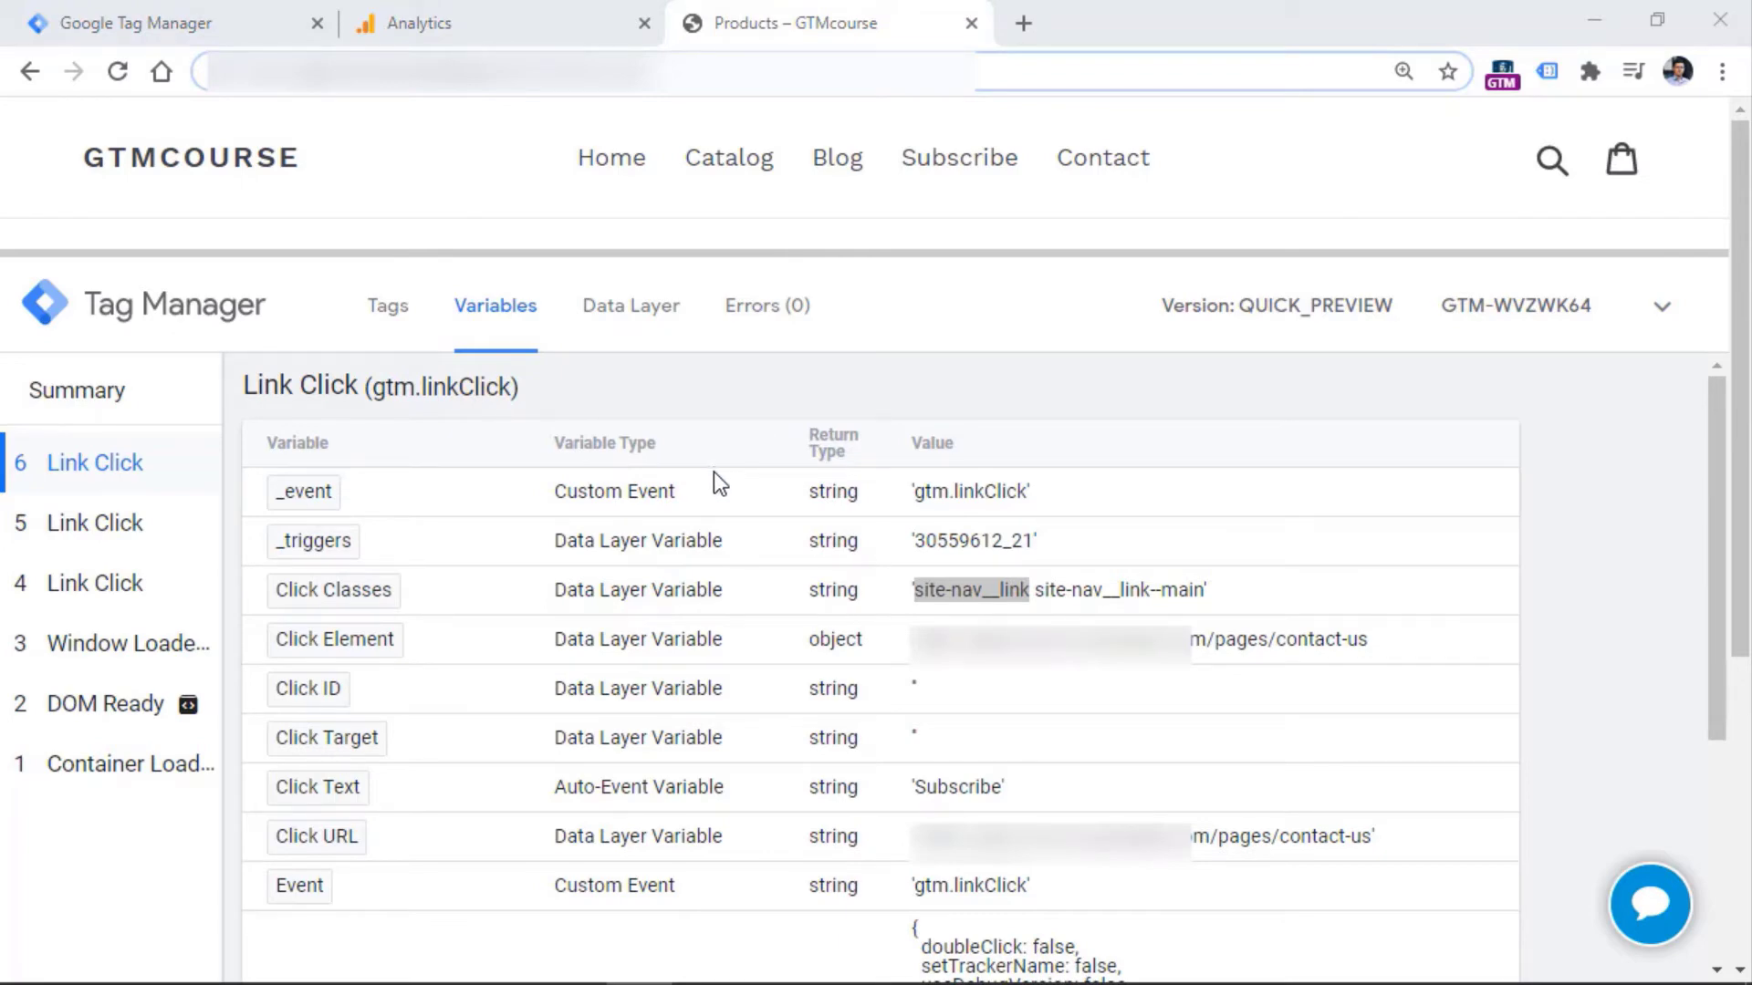
{"action": "left_click", "coordinate": [321, 14]}
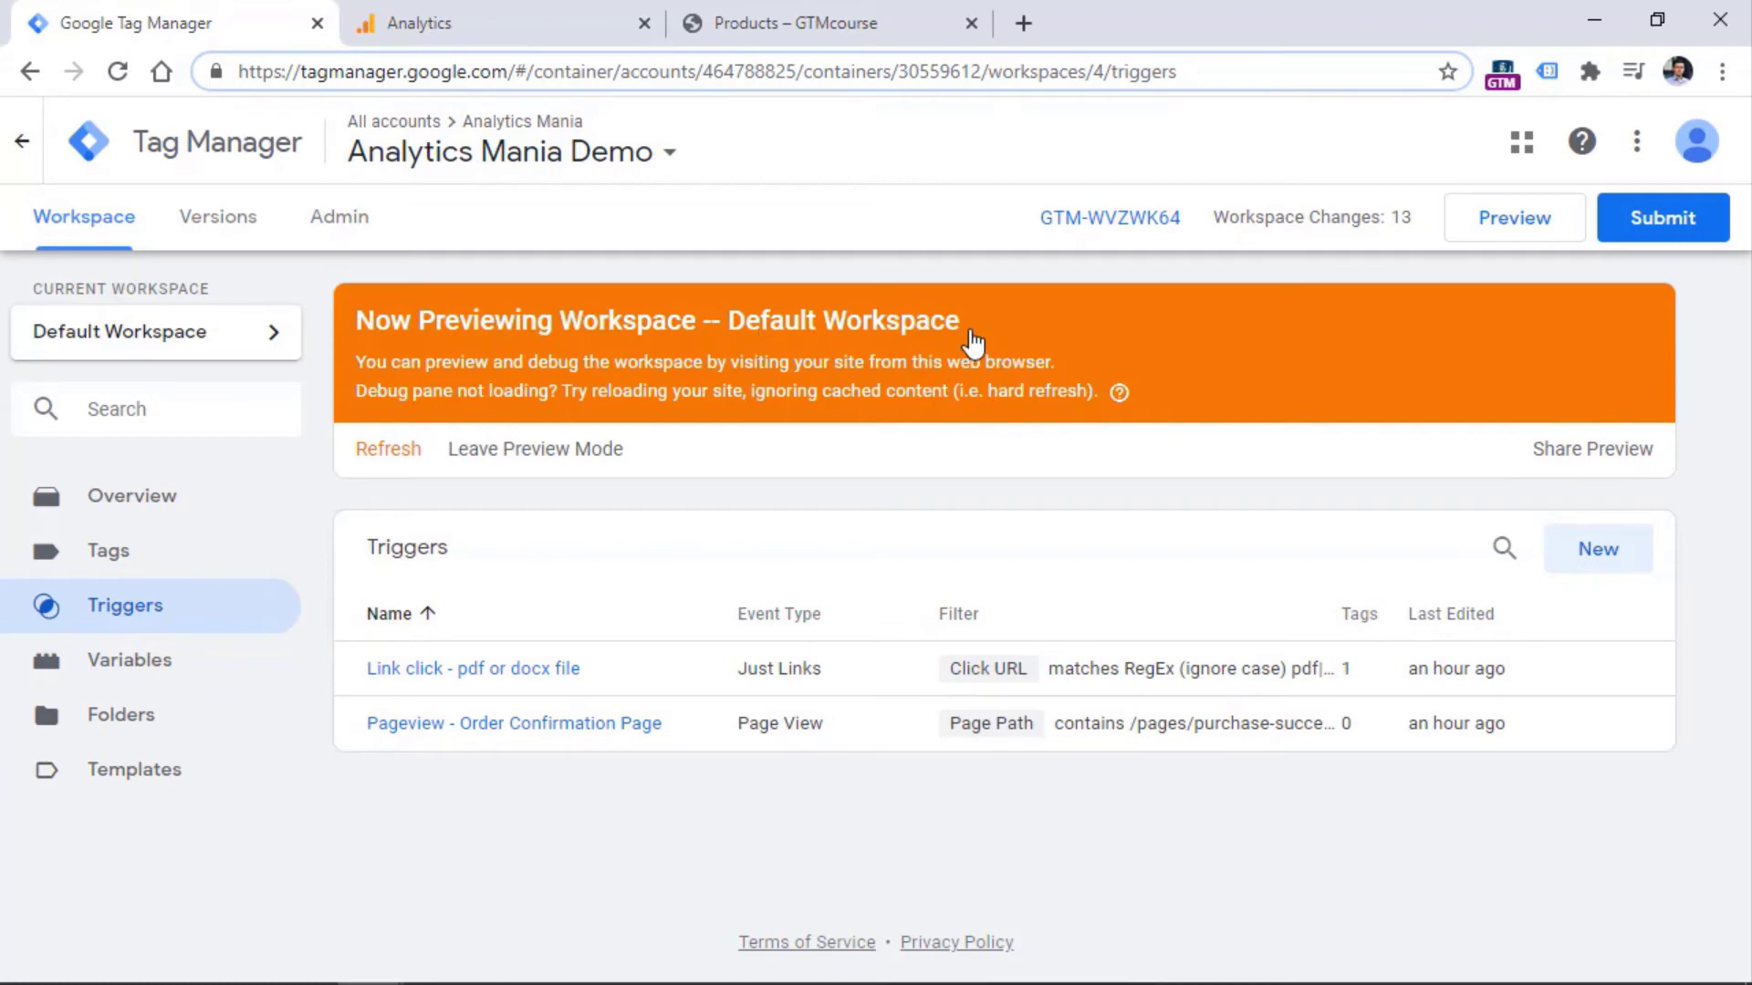
{"action": "left_click", "coordinate": [1592, 451]}
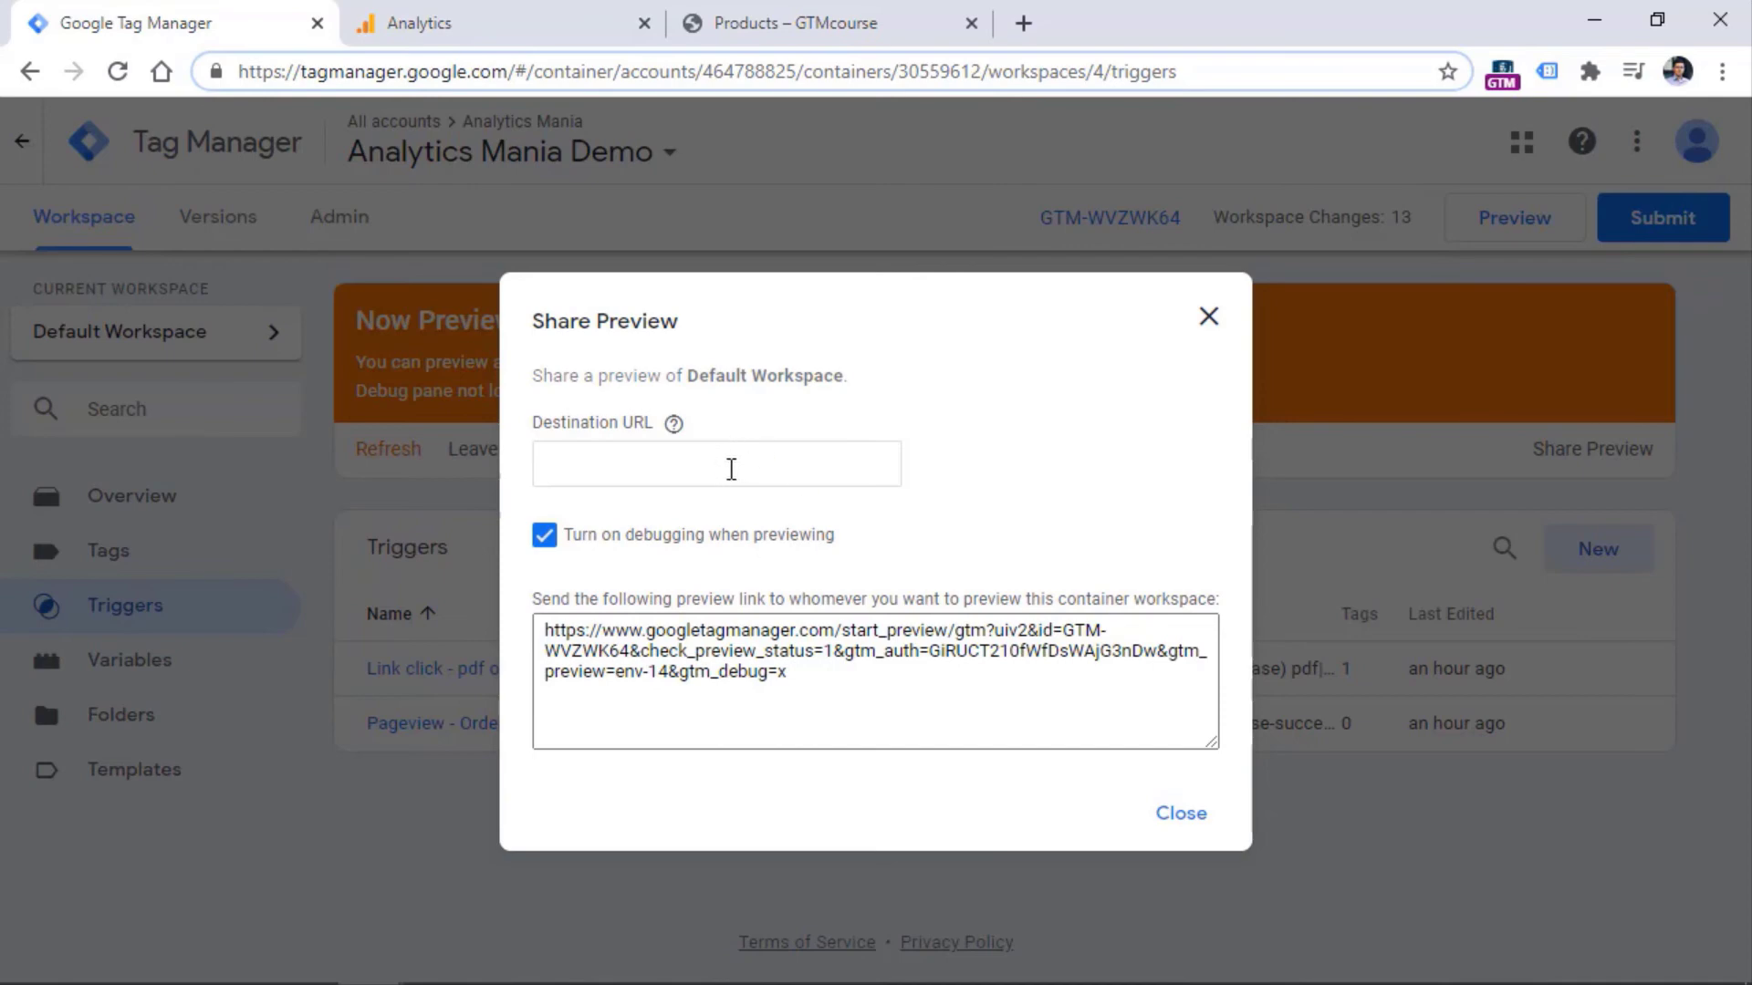
{"action": "mouse_move", "coordinate": [684, 422]}
{"action": "left_click", "coordinate": [715, 454]}
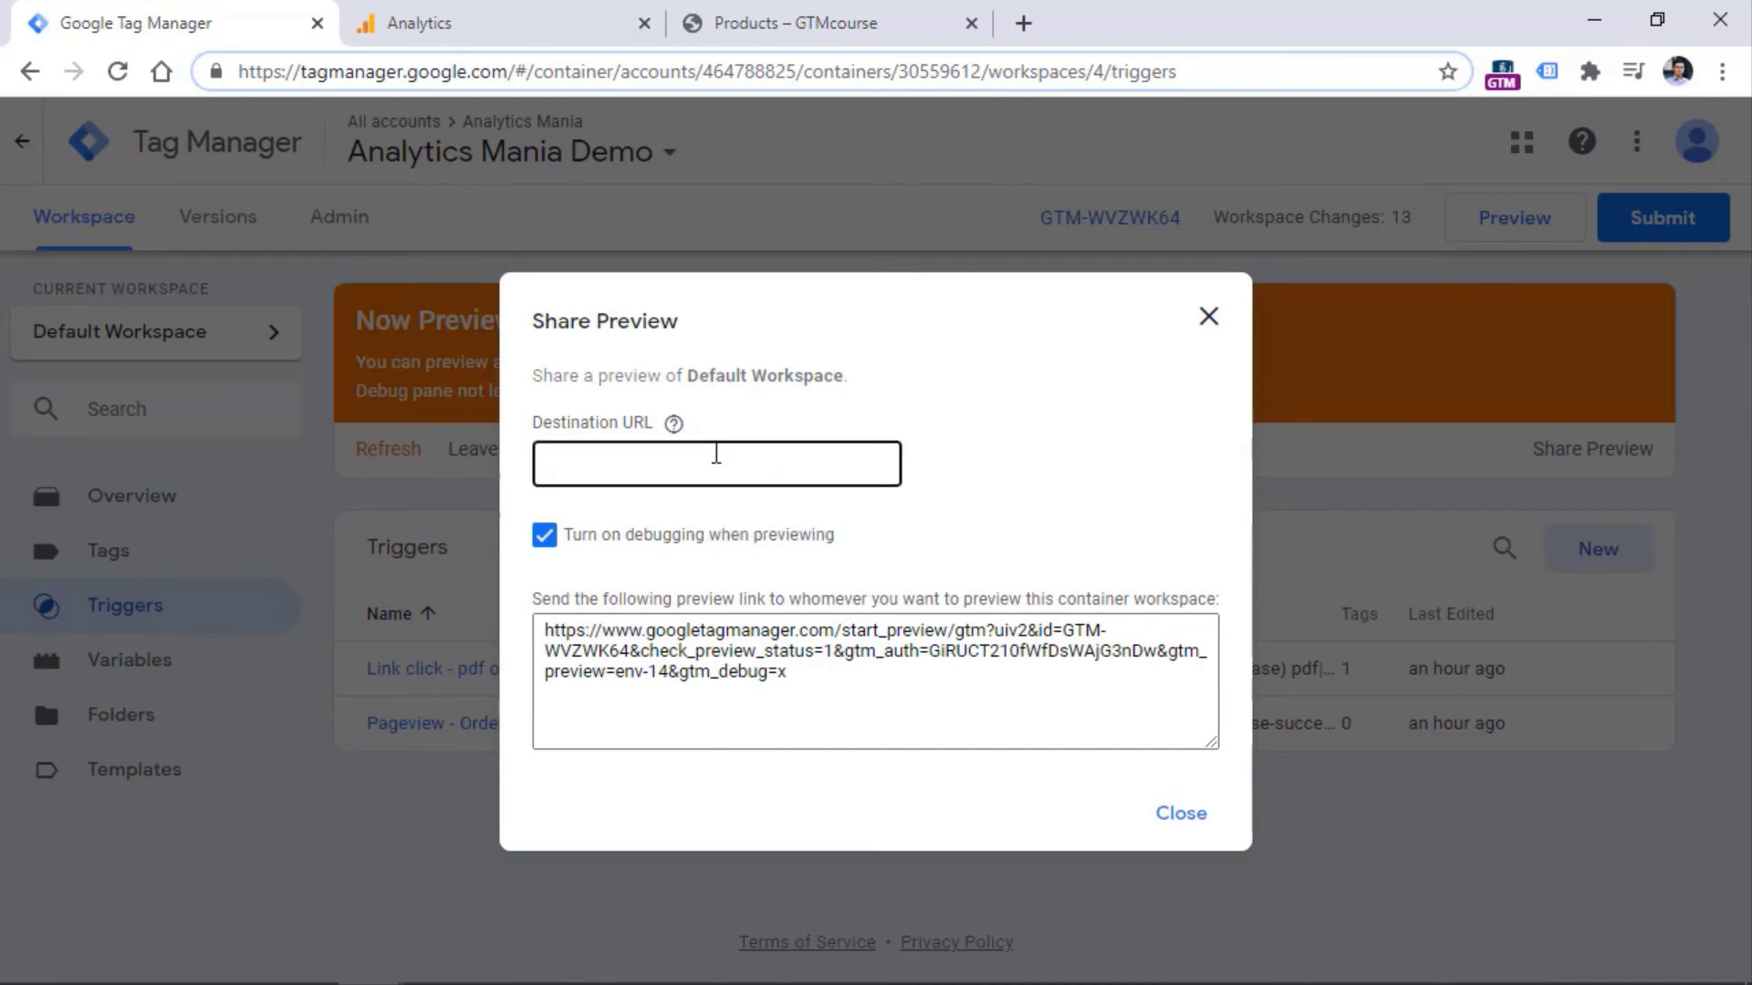
{"action": "type", "text": "http"}
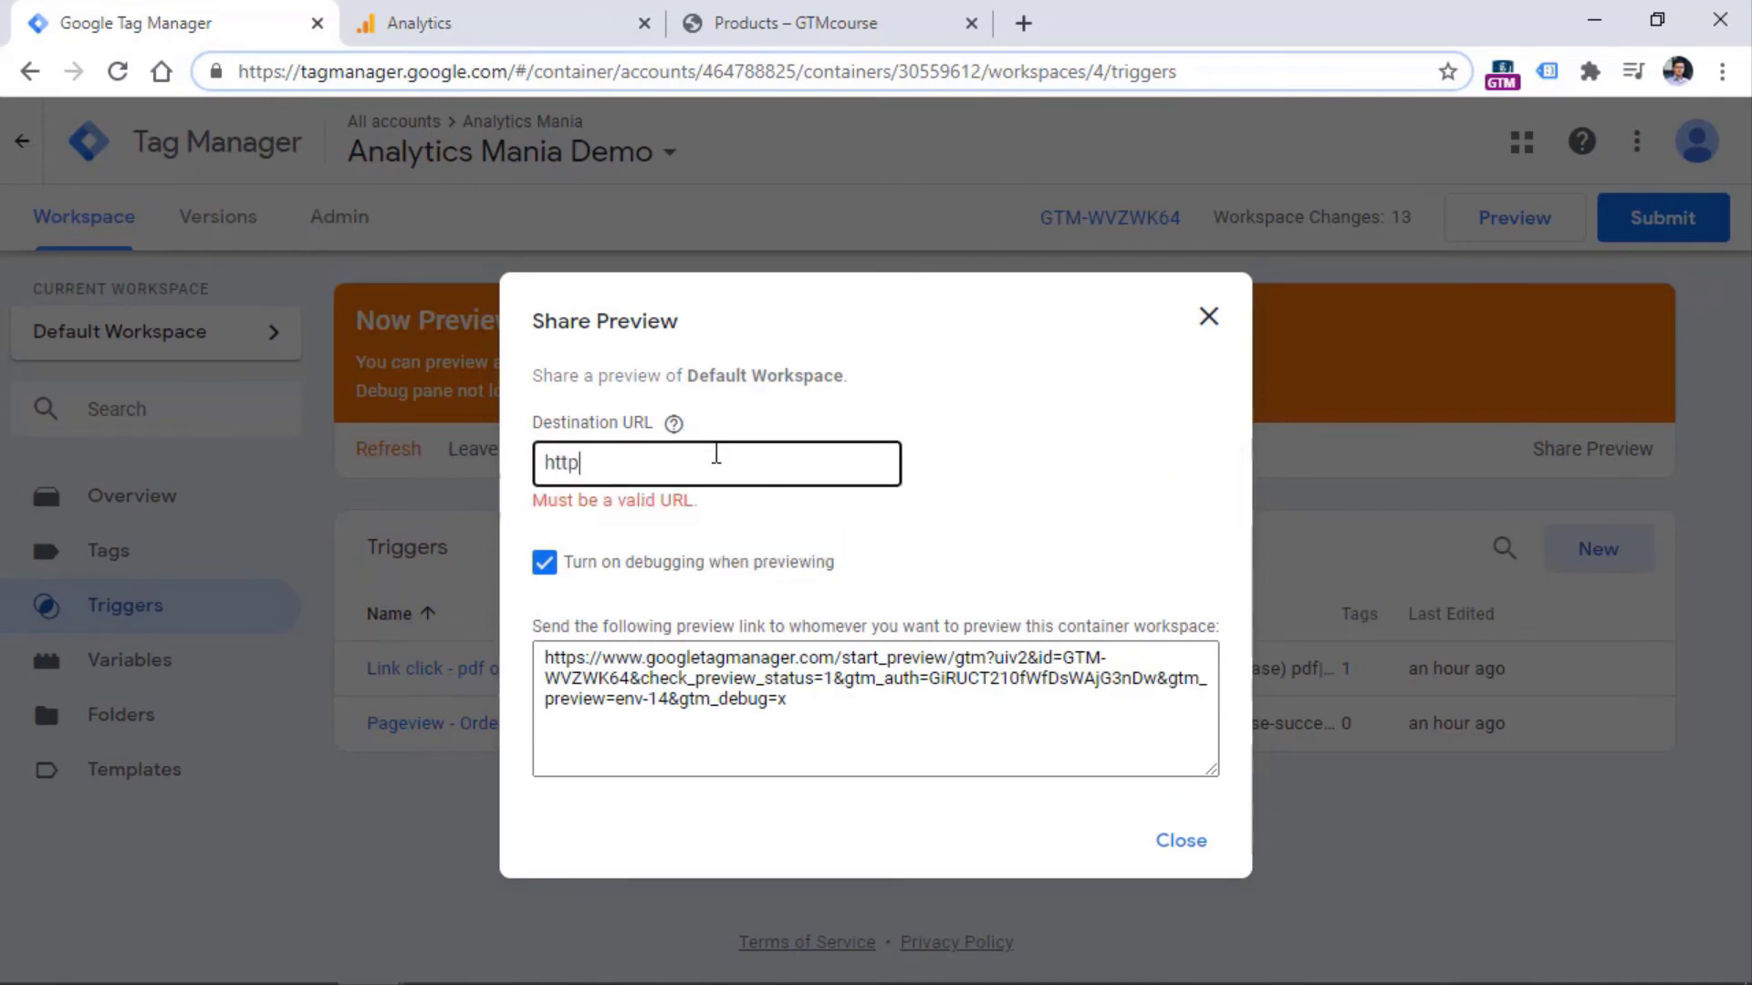
{"action": "type", "text": "://www.analyticsmania.com"}
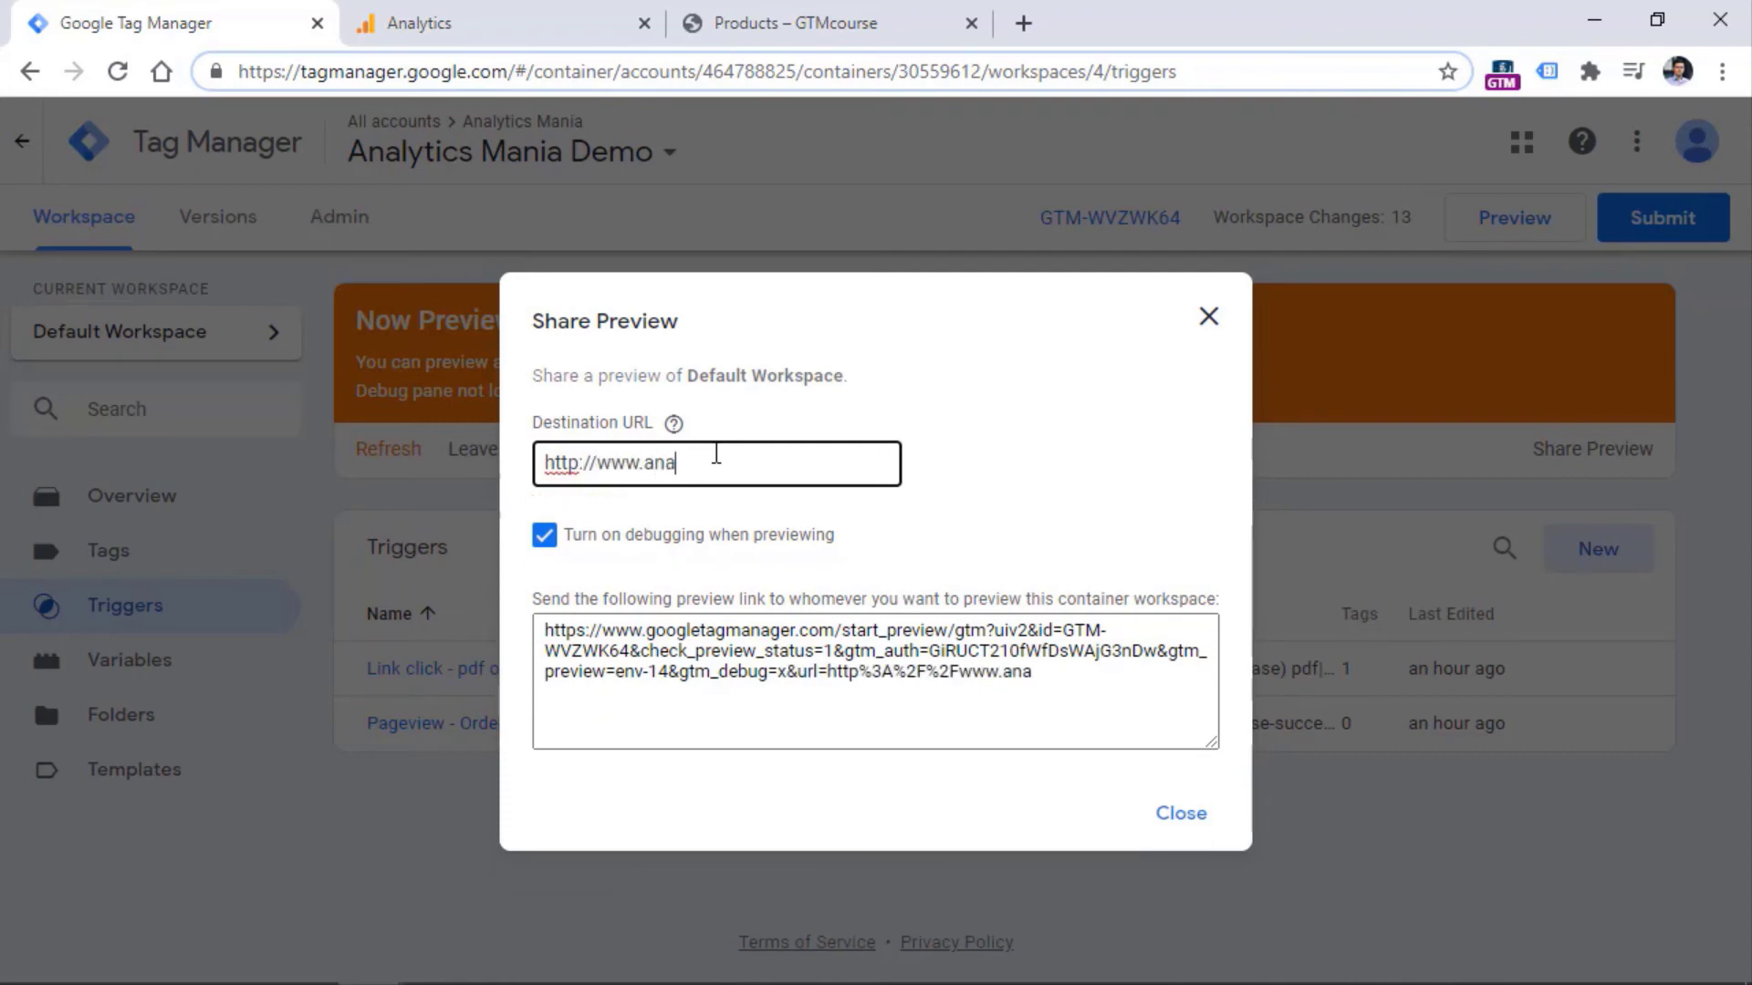
{"action": "left_click", "coordinate": [618, 497]}
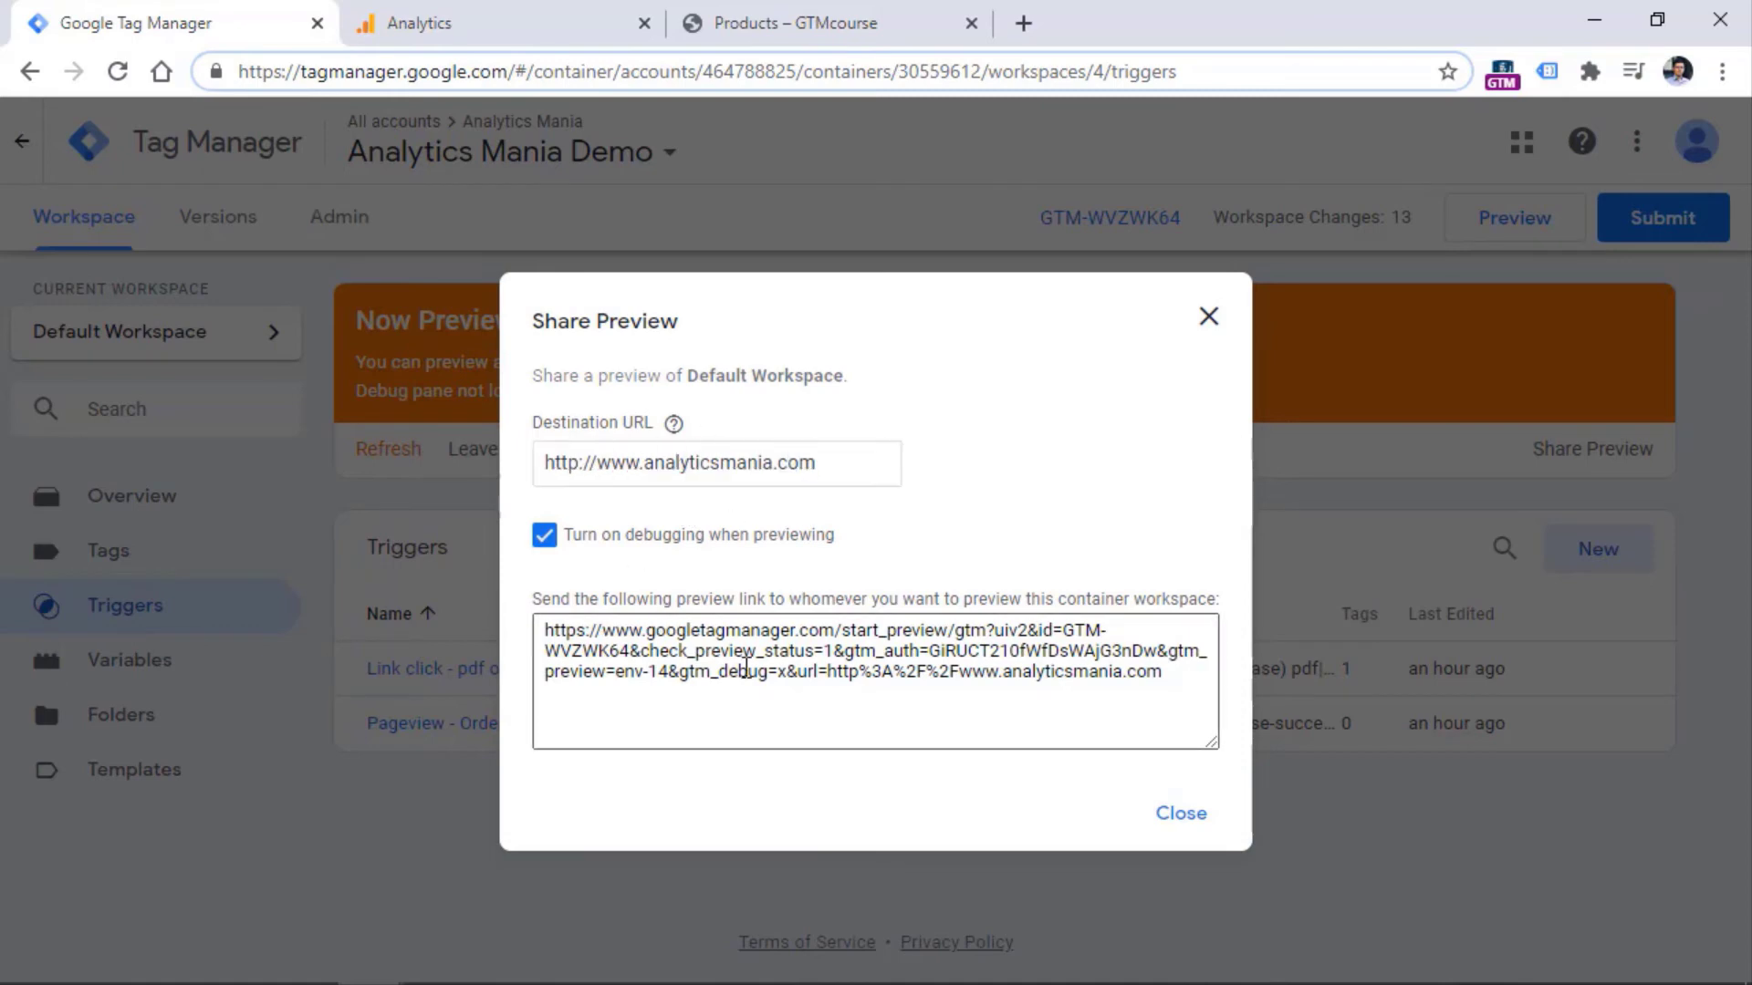
Copy the generated preview link and paste it into a new tab.
{"action": "left_click_drag", "start_coordinate": [1140, 677], "coordinate": [604, 628]}
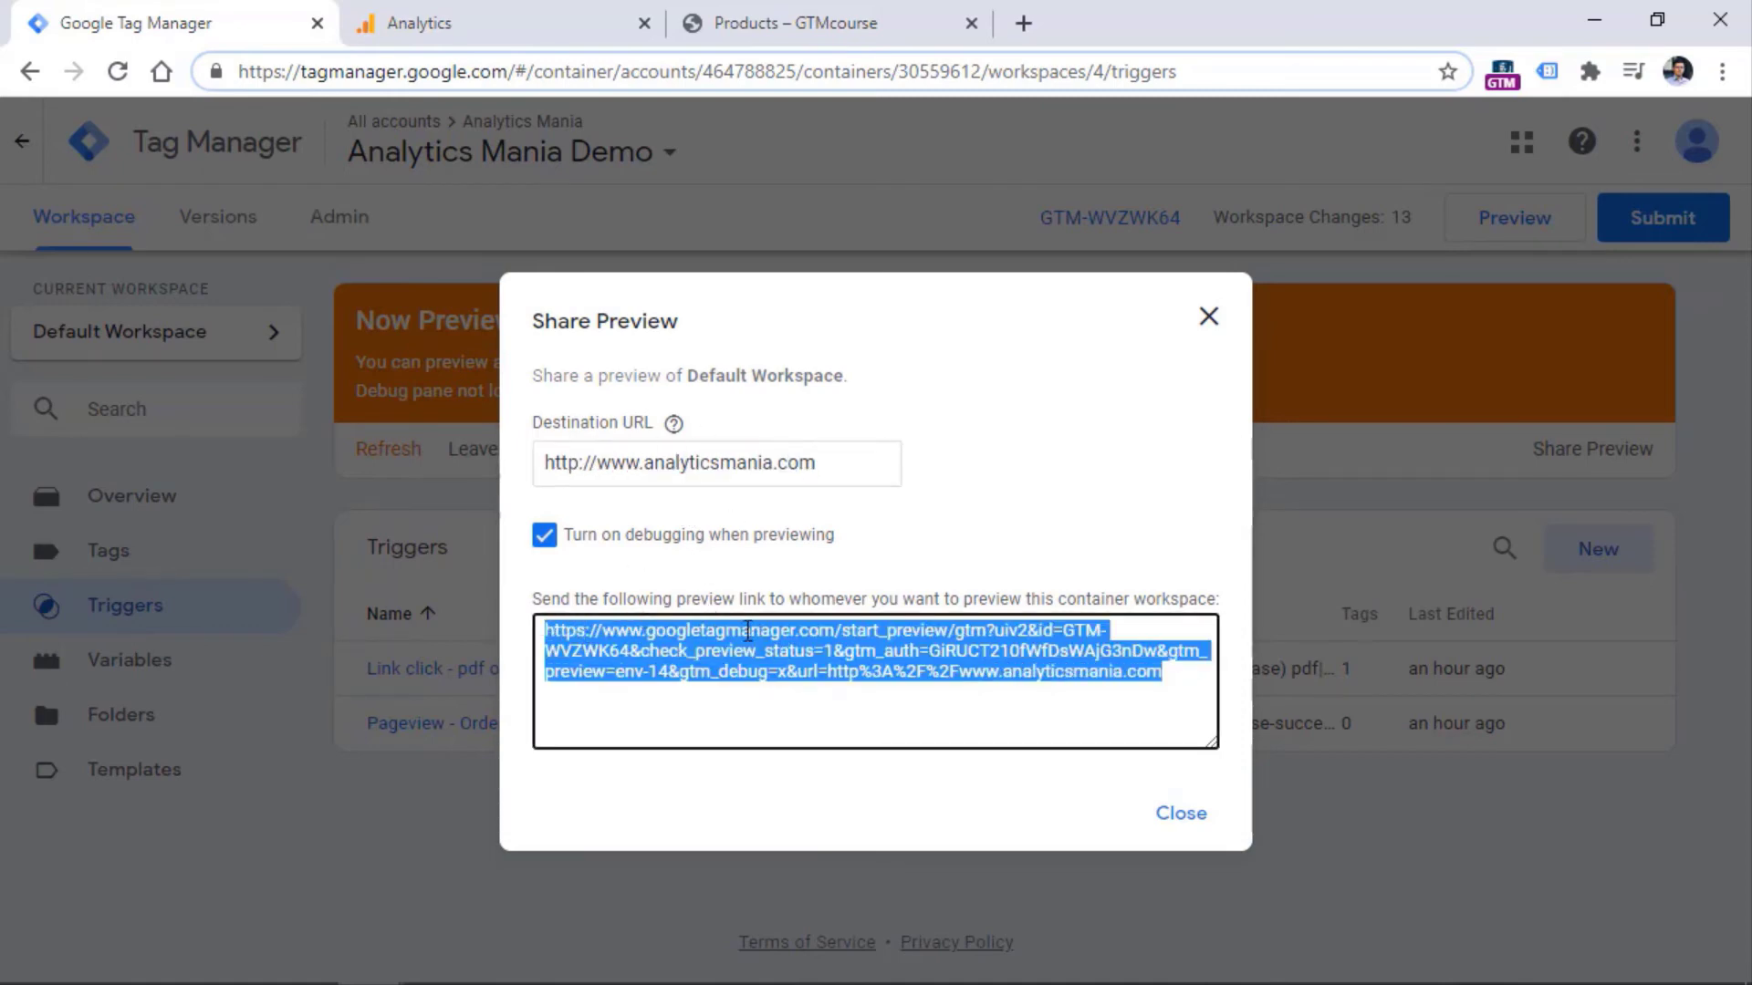
{"action": "right_click", "coordinate": [748, 632]}
{"action": "left_click", "coordinate": [773, 664]}
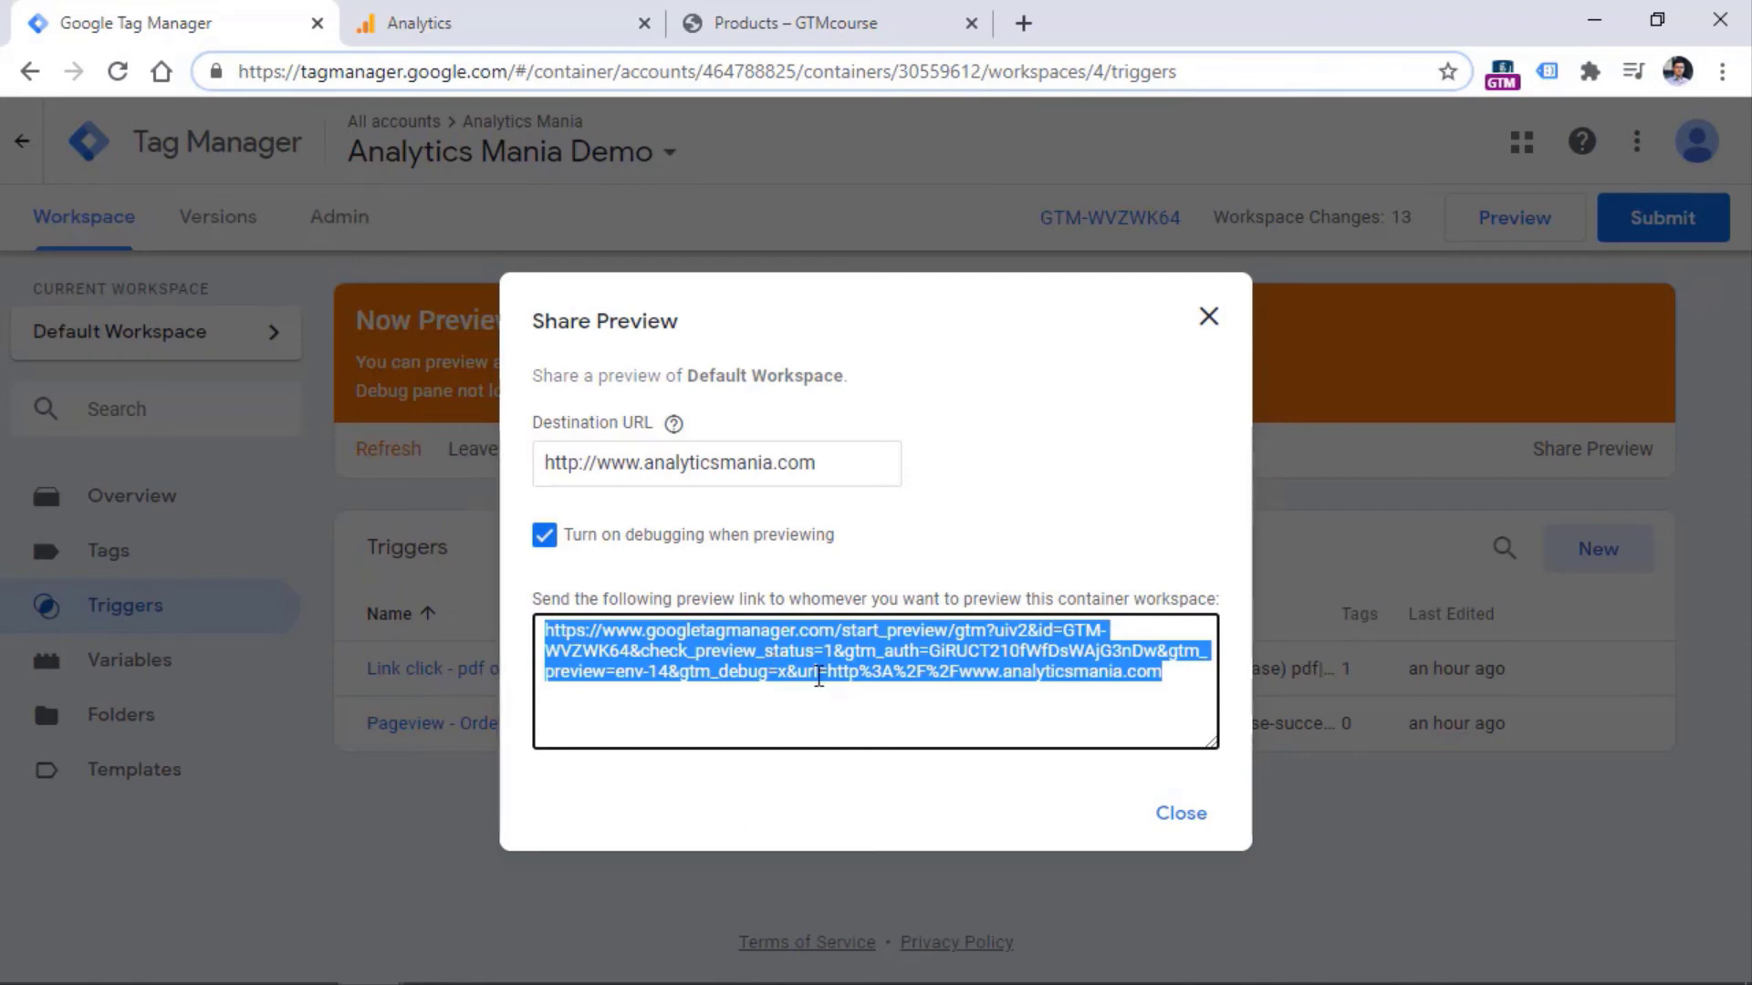
{"action": "right_click", "coordinate": [819, 677]}
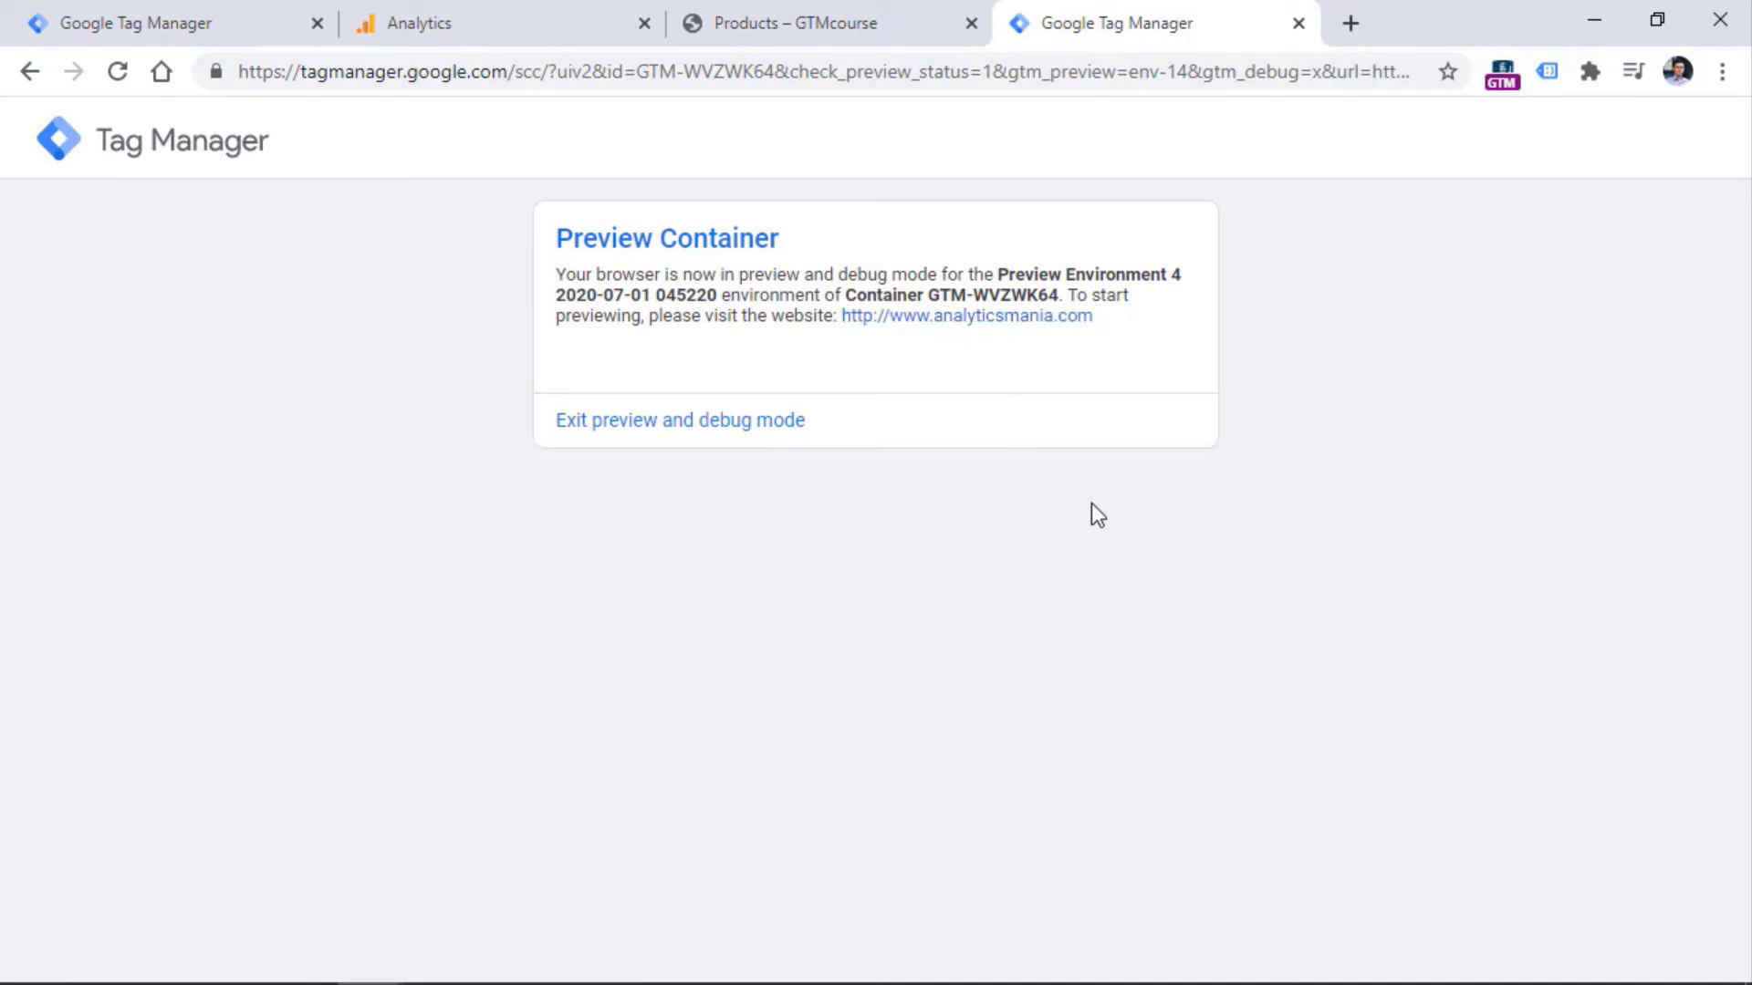
Exit the shared preview's debug mode on the Preview Container page and return to GTMcourse.
{"action": "left_click", "coordinate": [868, 18]}
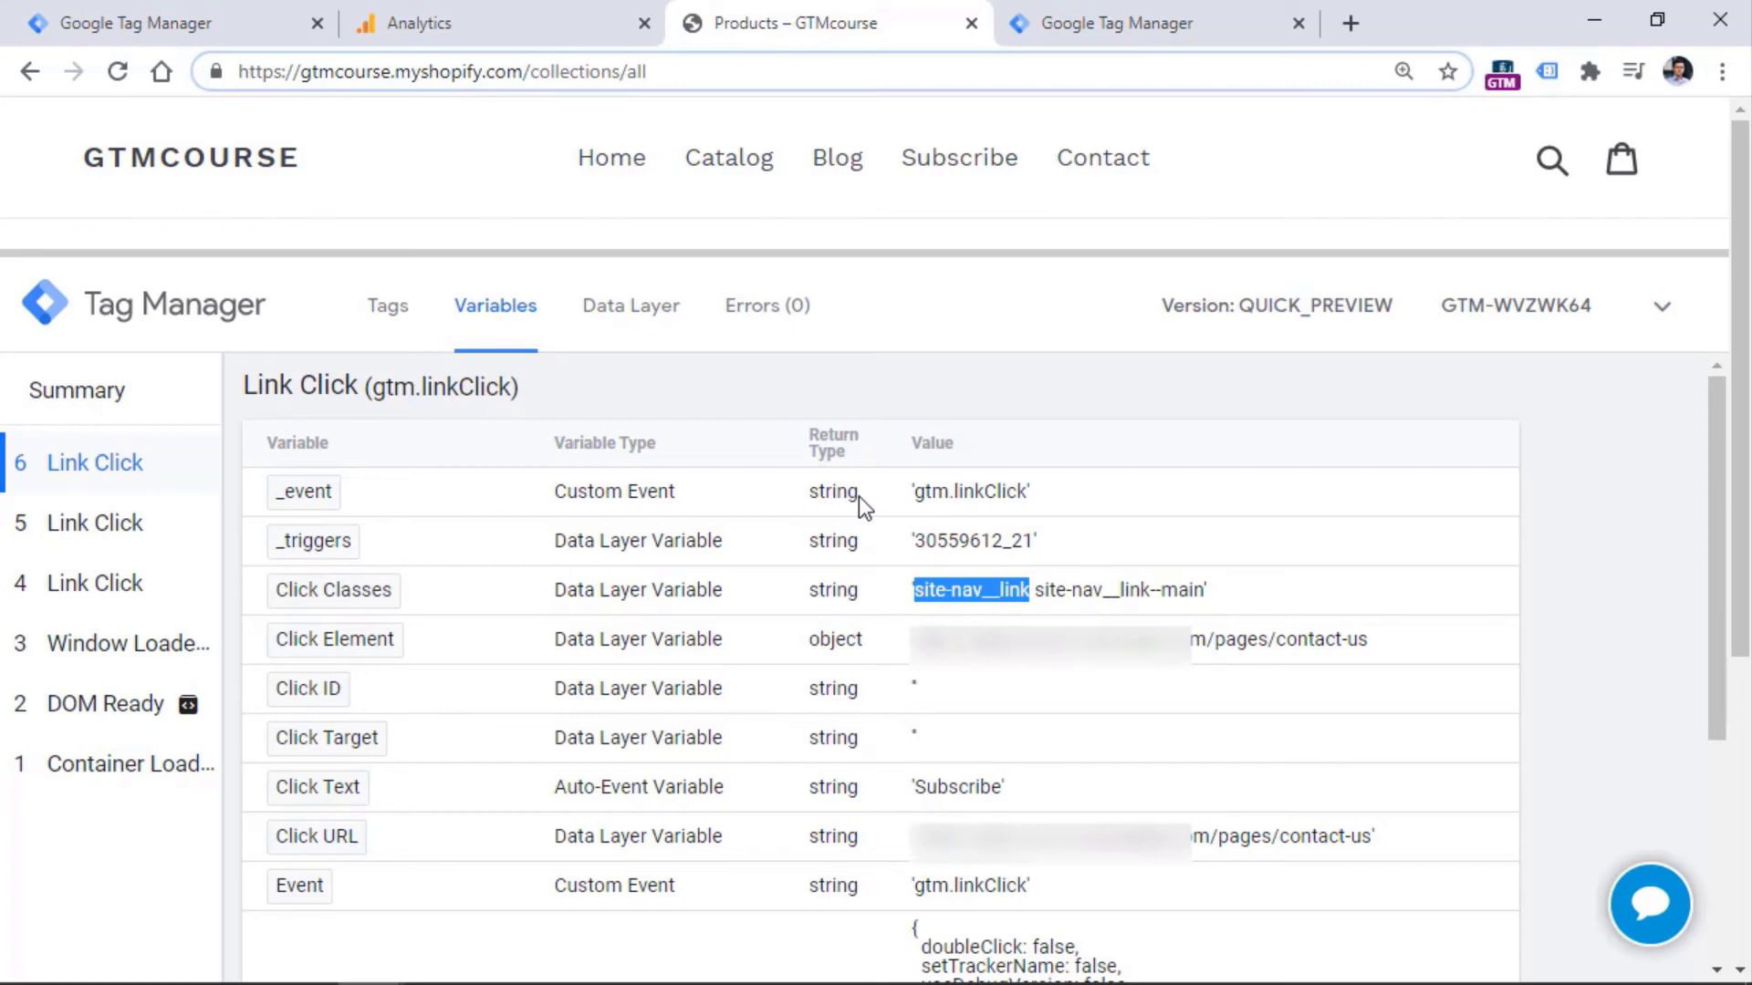
{"action": "left_click", "coordinate": [1113, 16]}
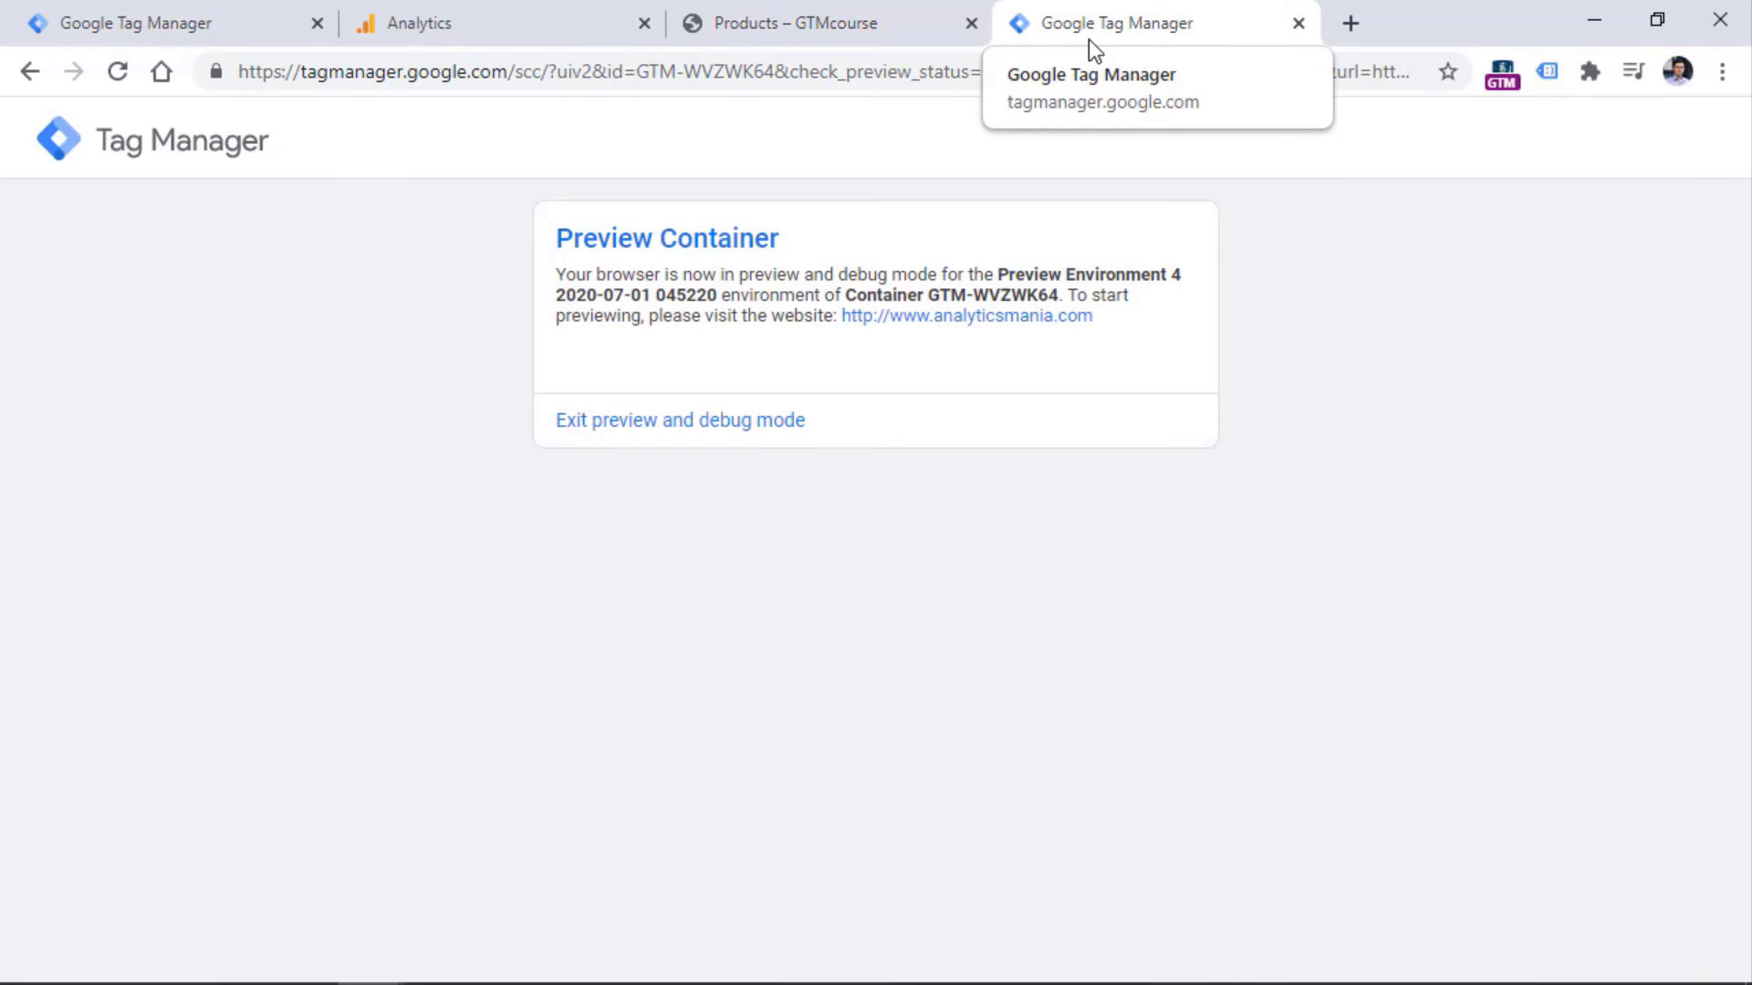
{"action": "left_click", "coordinate": [802, 39]}
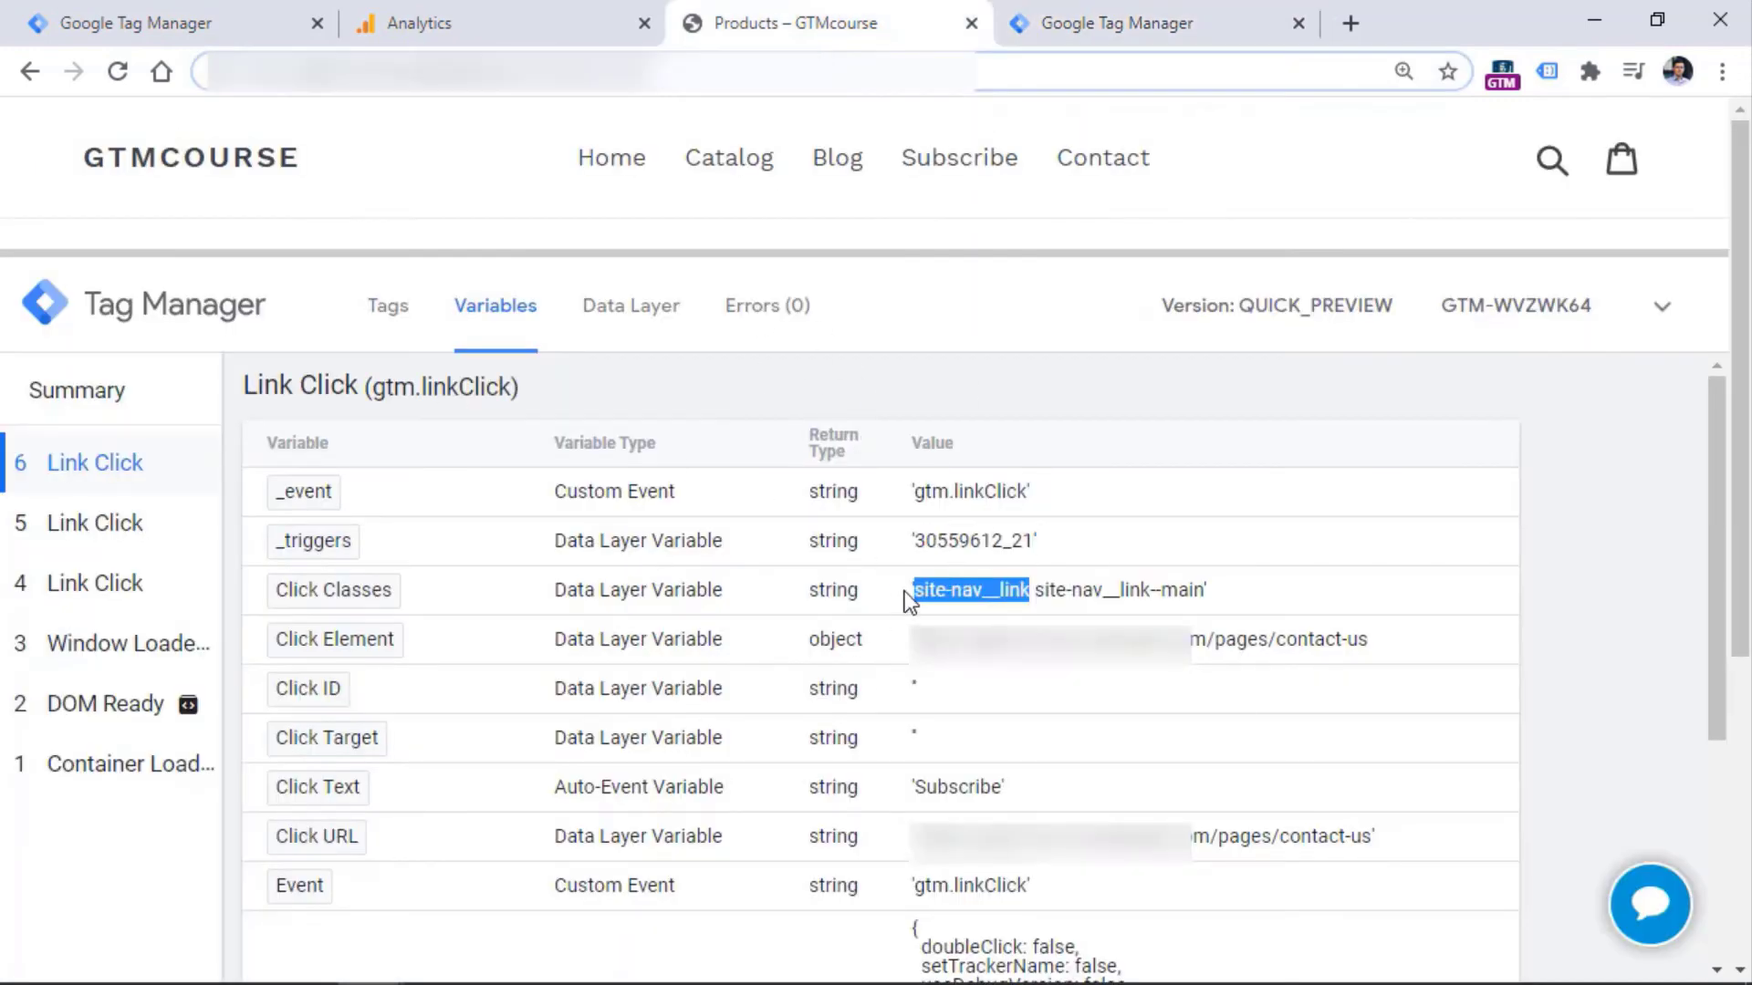
{"action": "left_click", "coordinate": [1131, 27]}
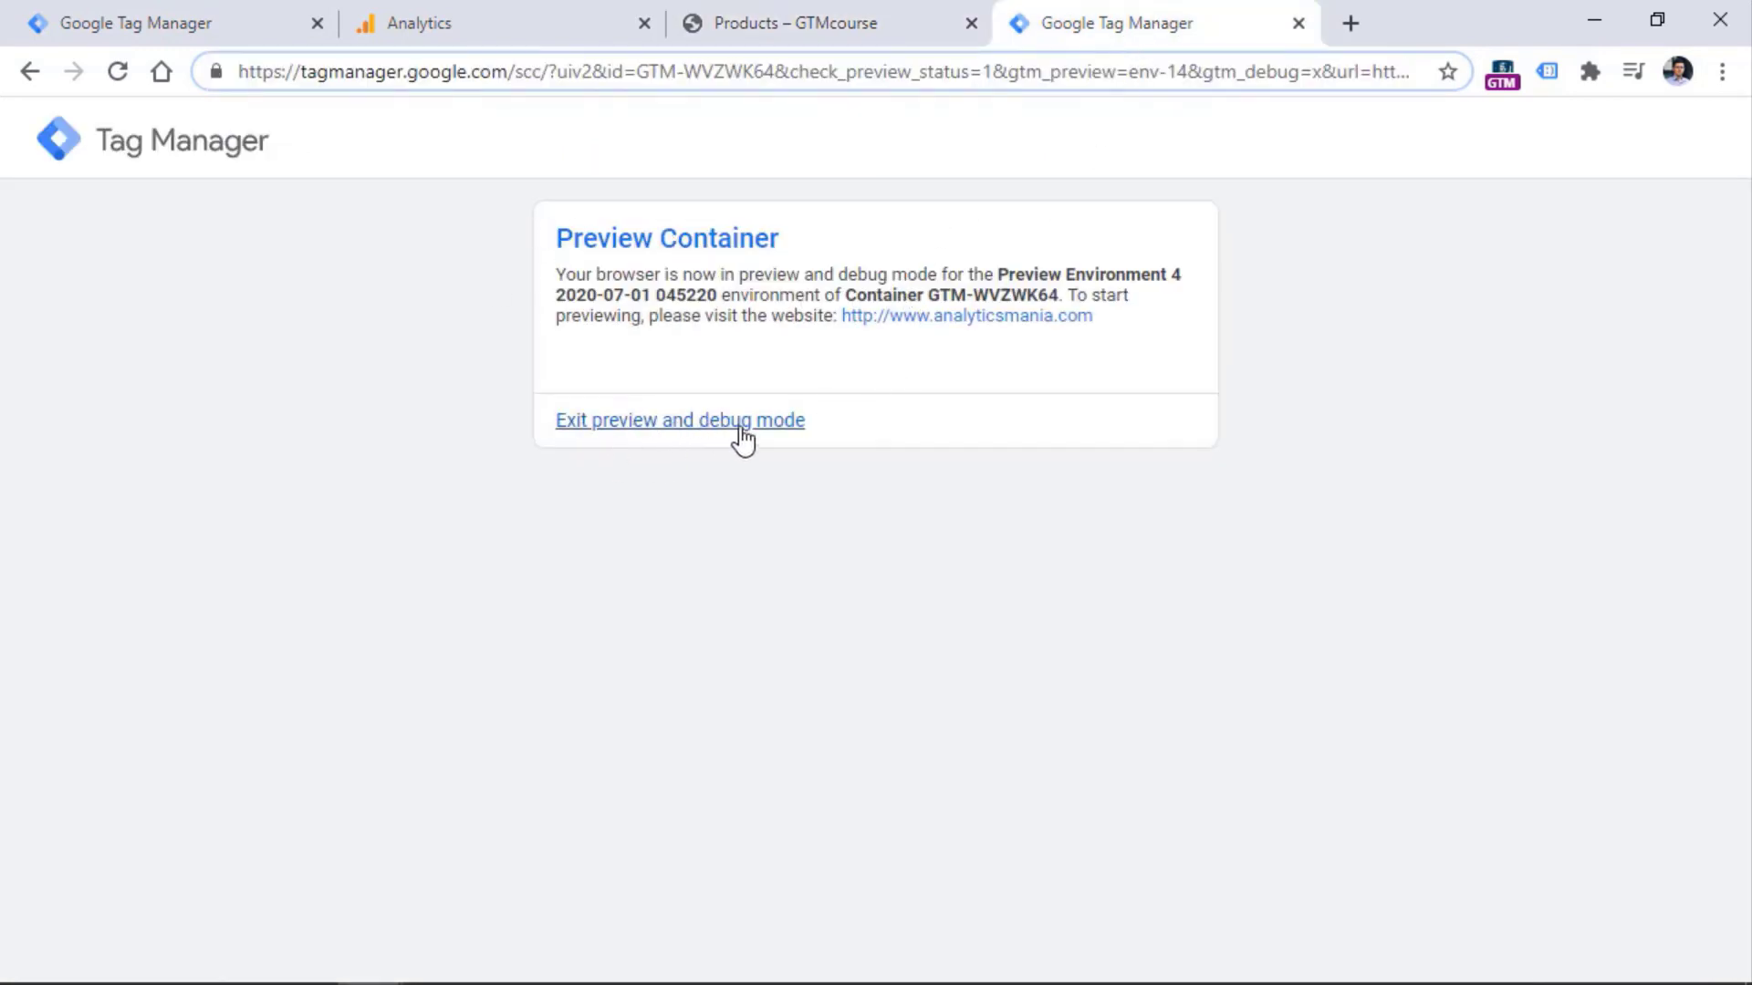
{"action": "left_click", "coordinate": [662, 427]}
{"action": "left_click", "coordinate": [782, 24]}
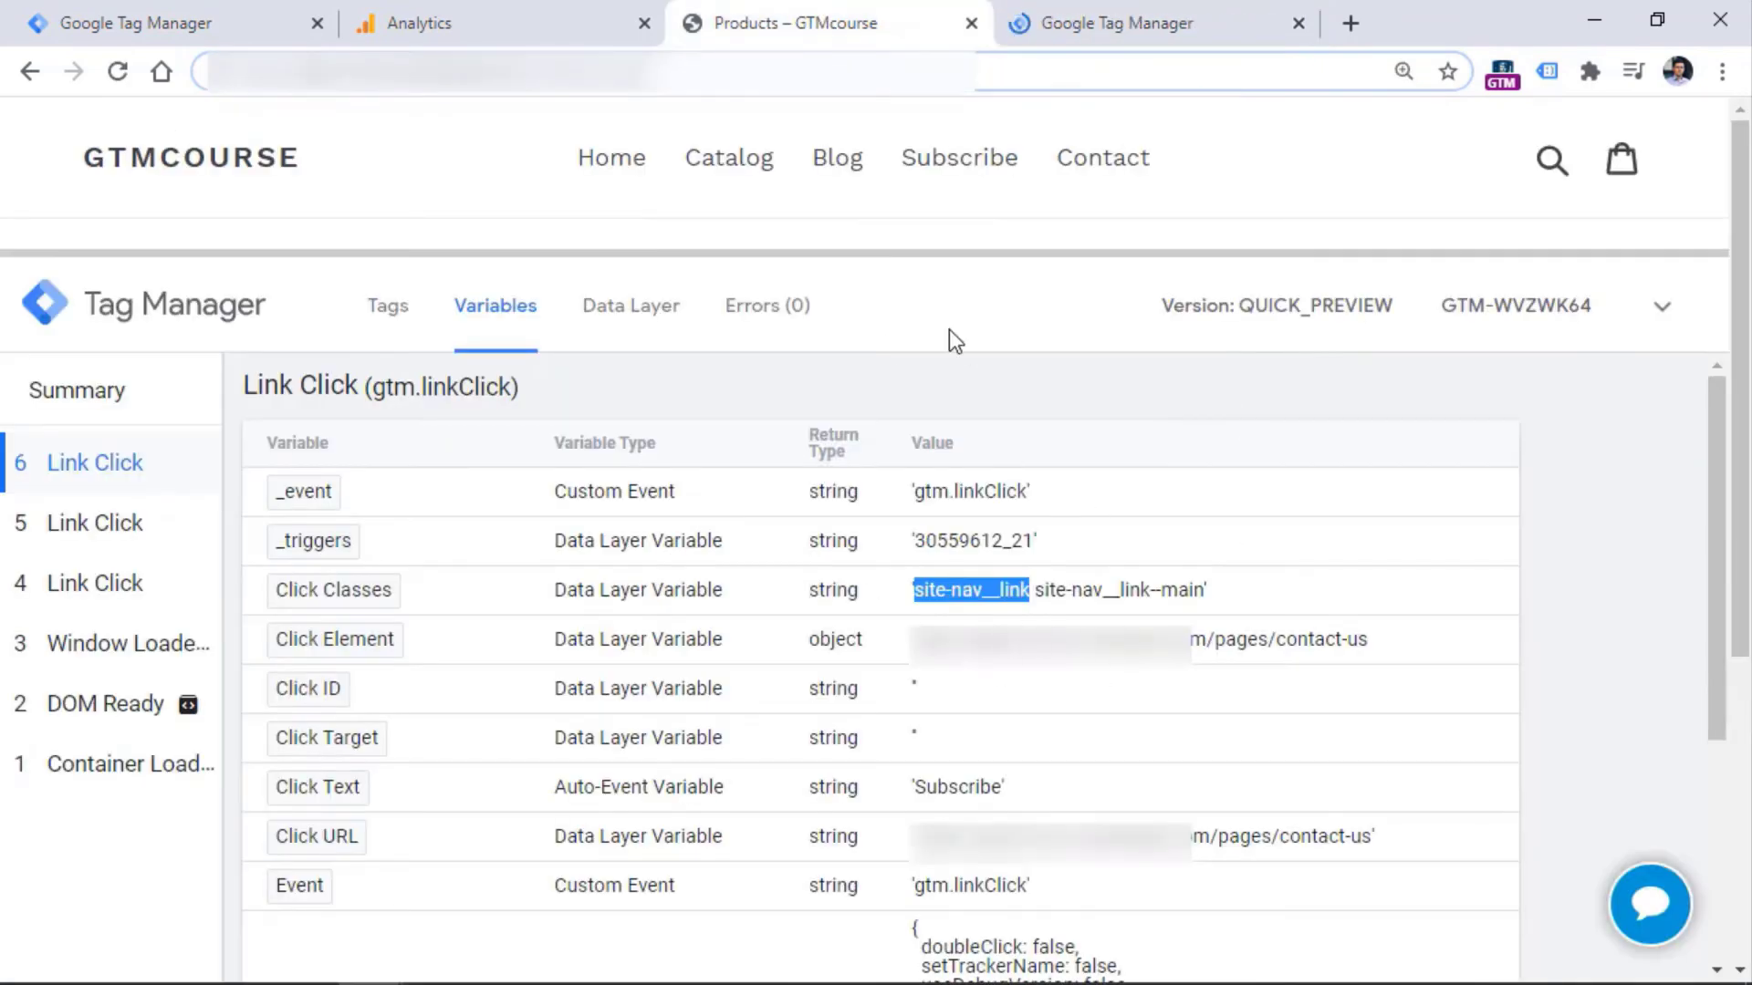
Close the leftover tab and open the GA Pageview tag fired on Container Loaded.
{"action": "left_click", "coordinate": [1299, 23]}
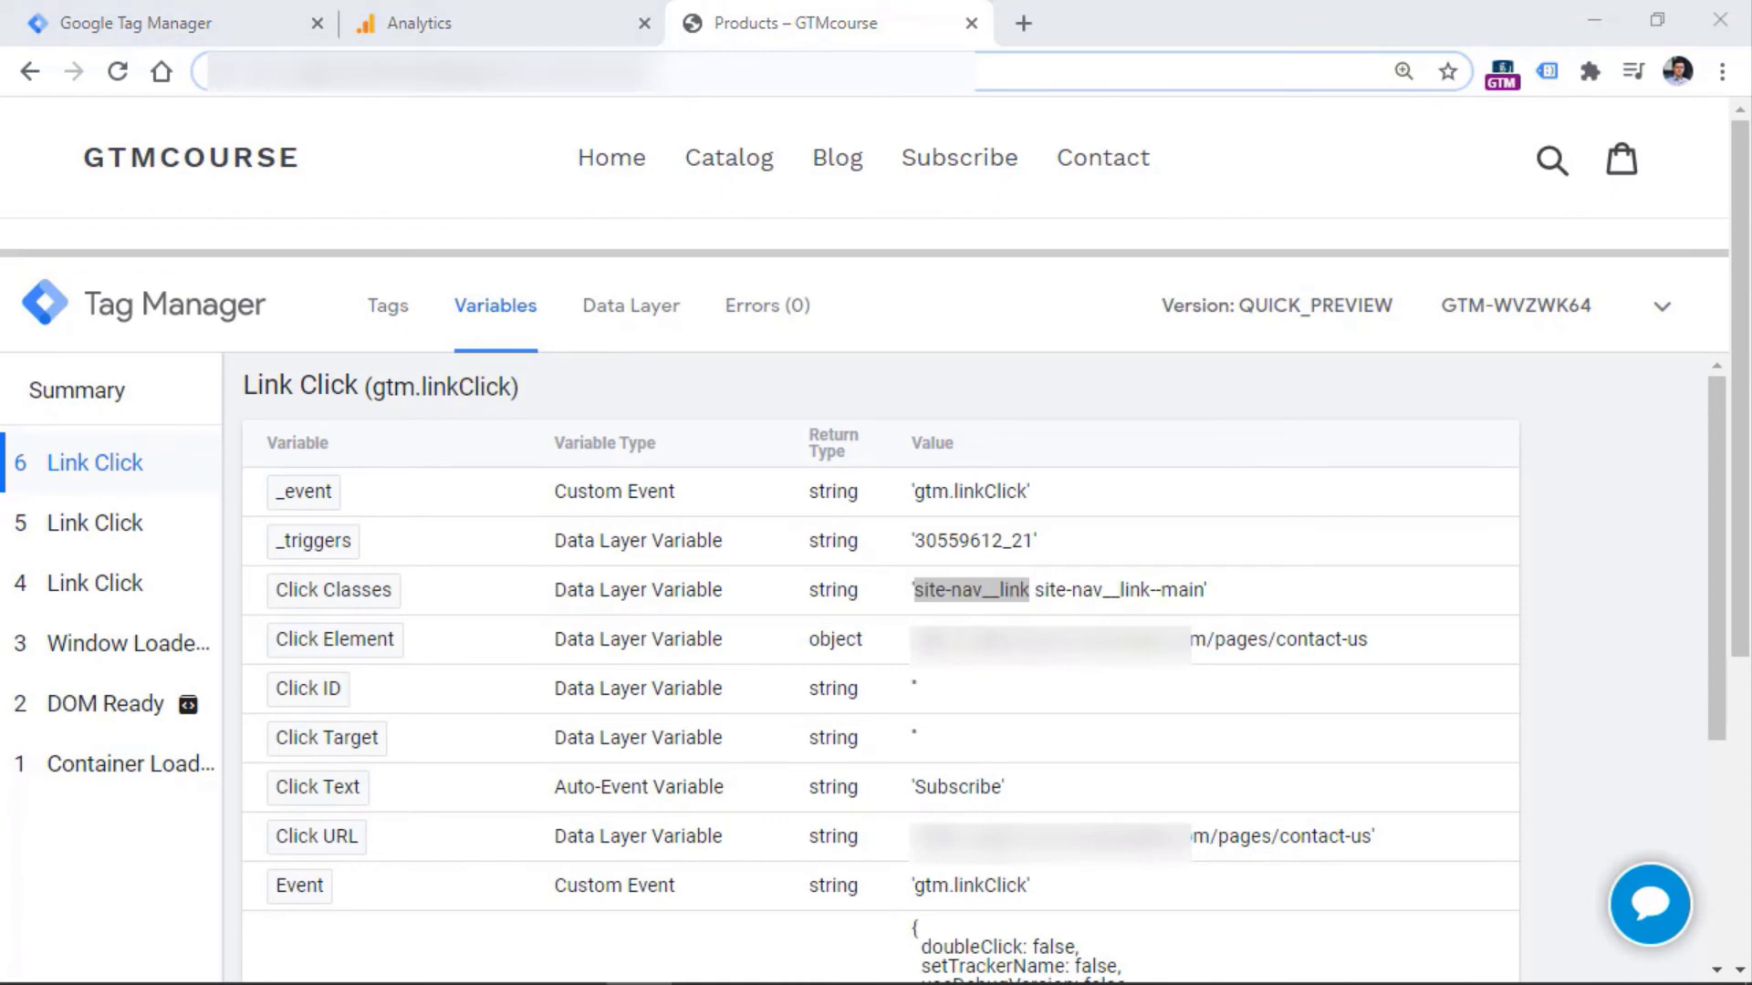
{"action": "left_click", "coordinate": [105, 705]}
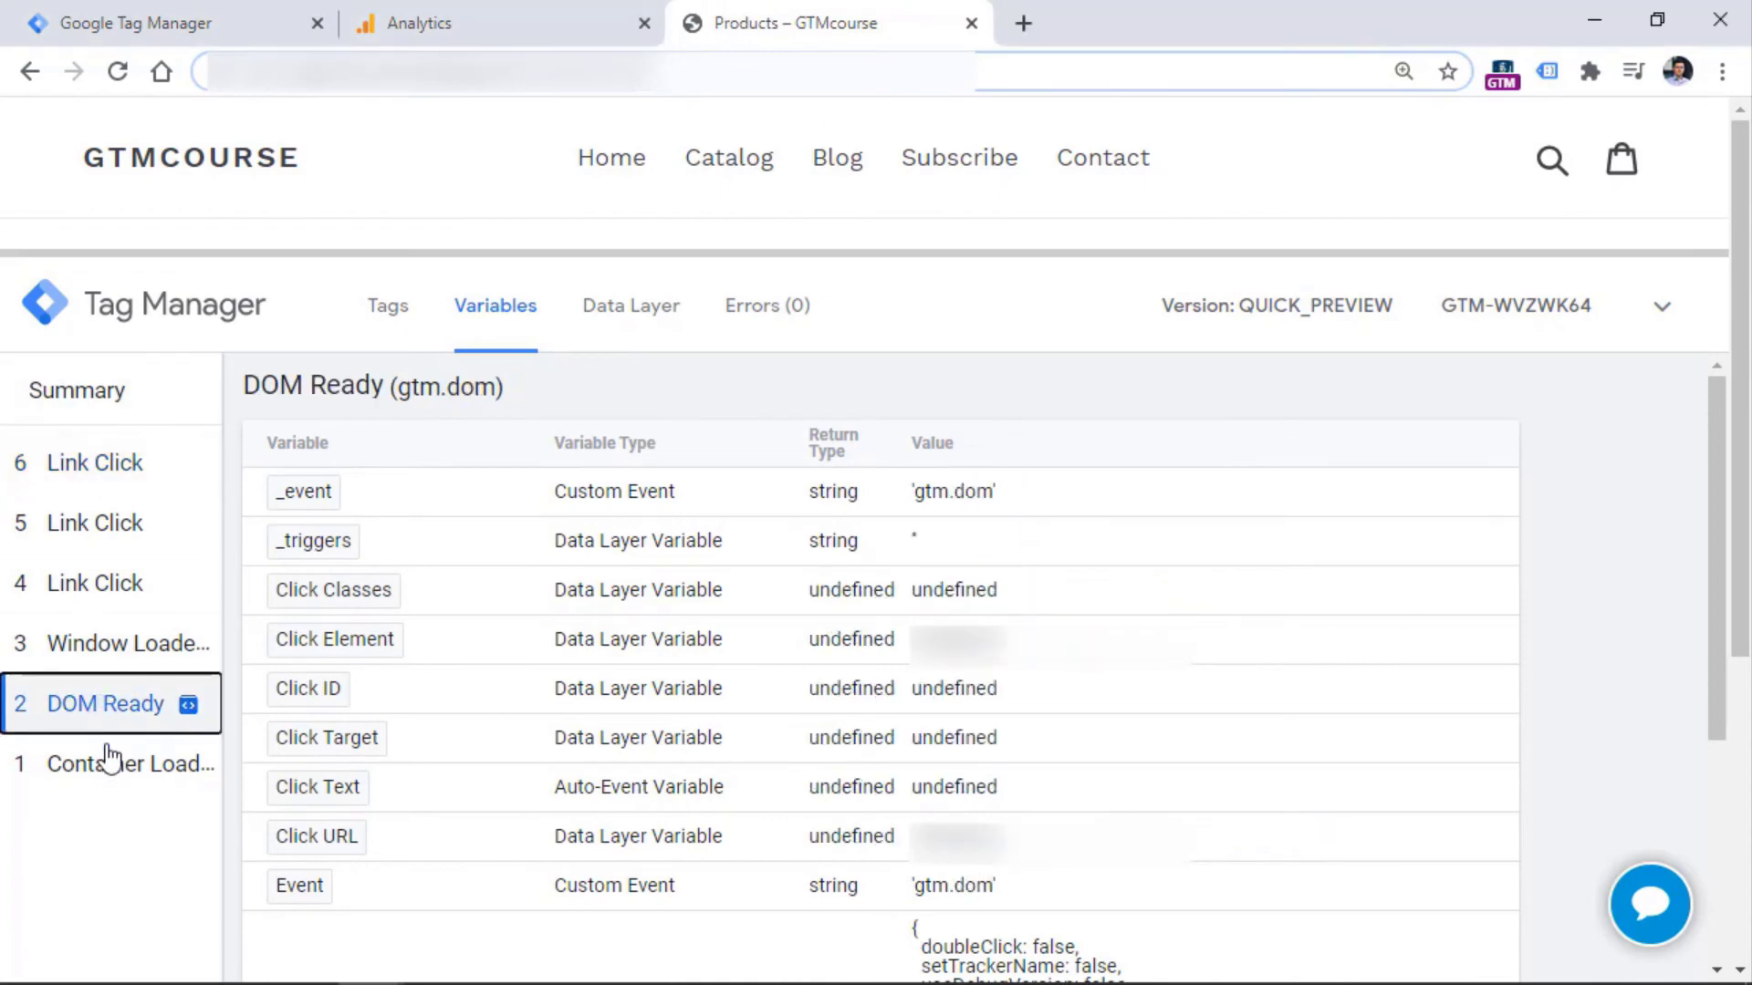
{"action": "left_click", "coordinate": [108, 761]}
{"action": "left_click", "coordinate": [389, 310]}
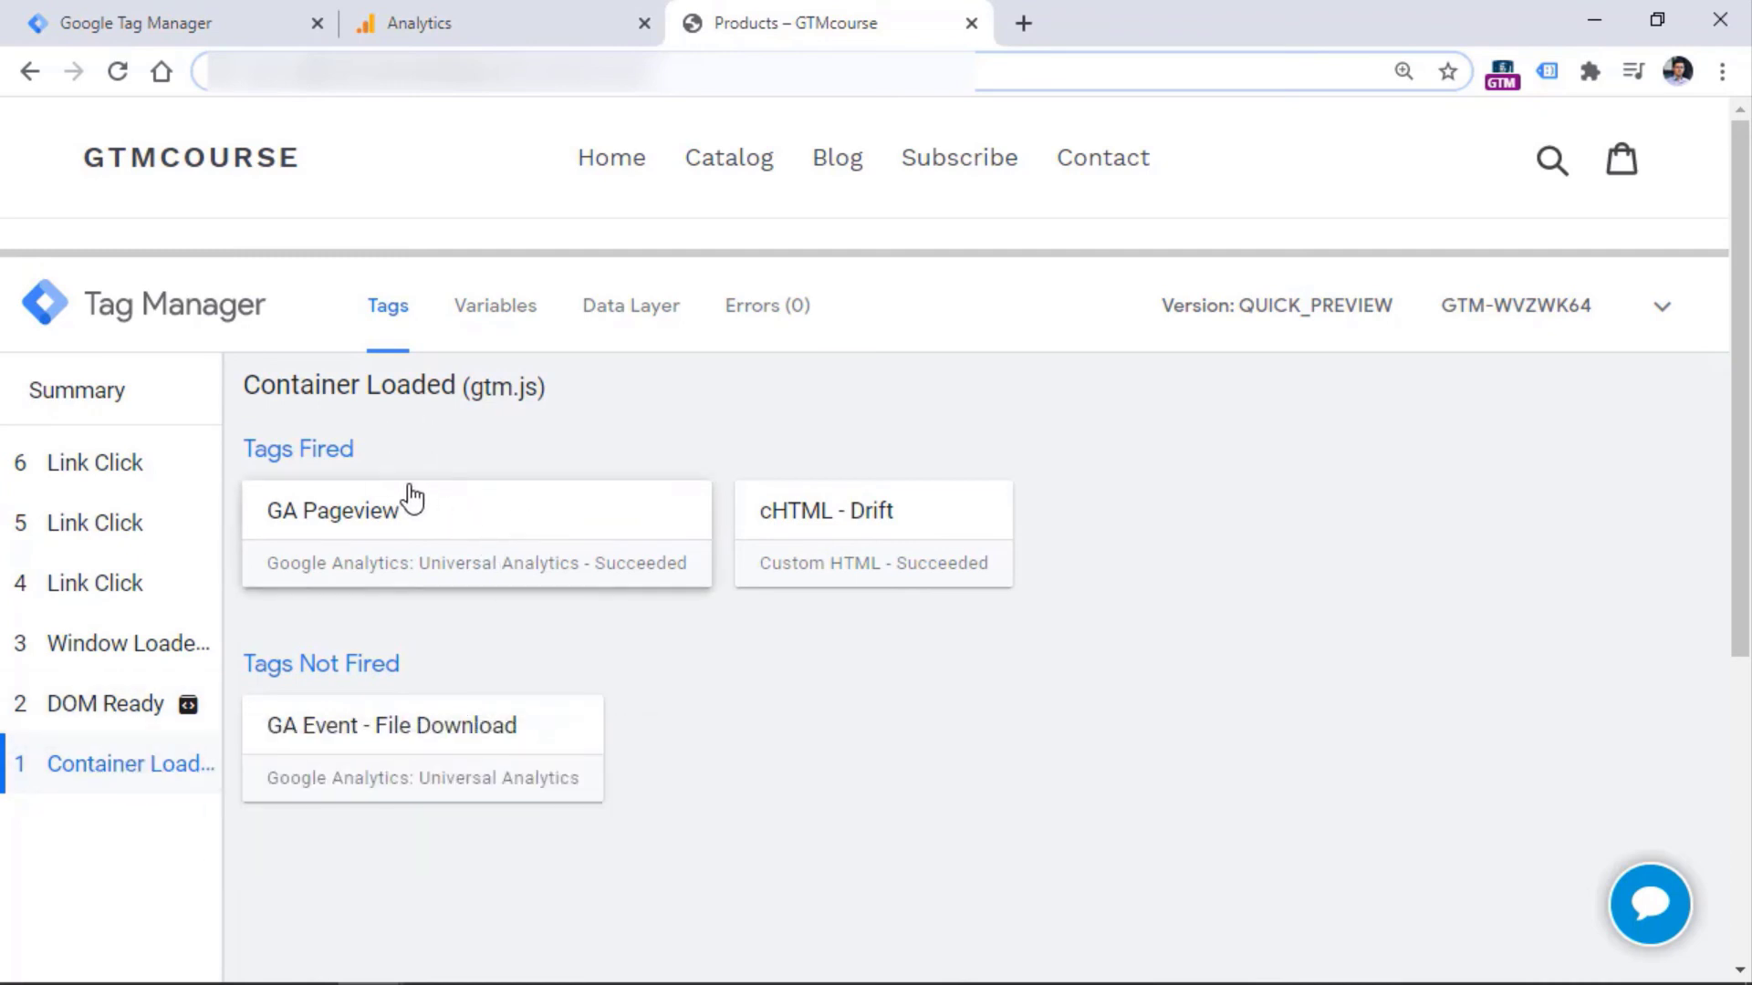
{"action": "left_click", "coordinate": [496, 520]}
Enlarge the debug pane, display variables as Values, and highlight the tracking ID.
{"action": "left_click_drag", "start_coordinate": [713, 251], "coordinate": [693, 149]}
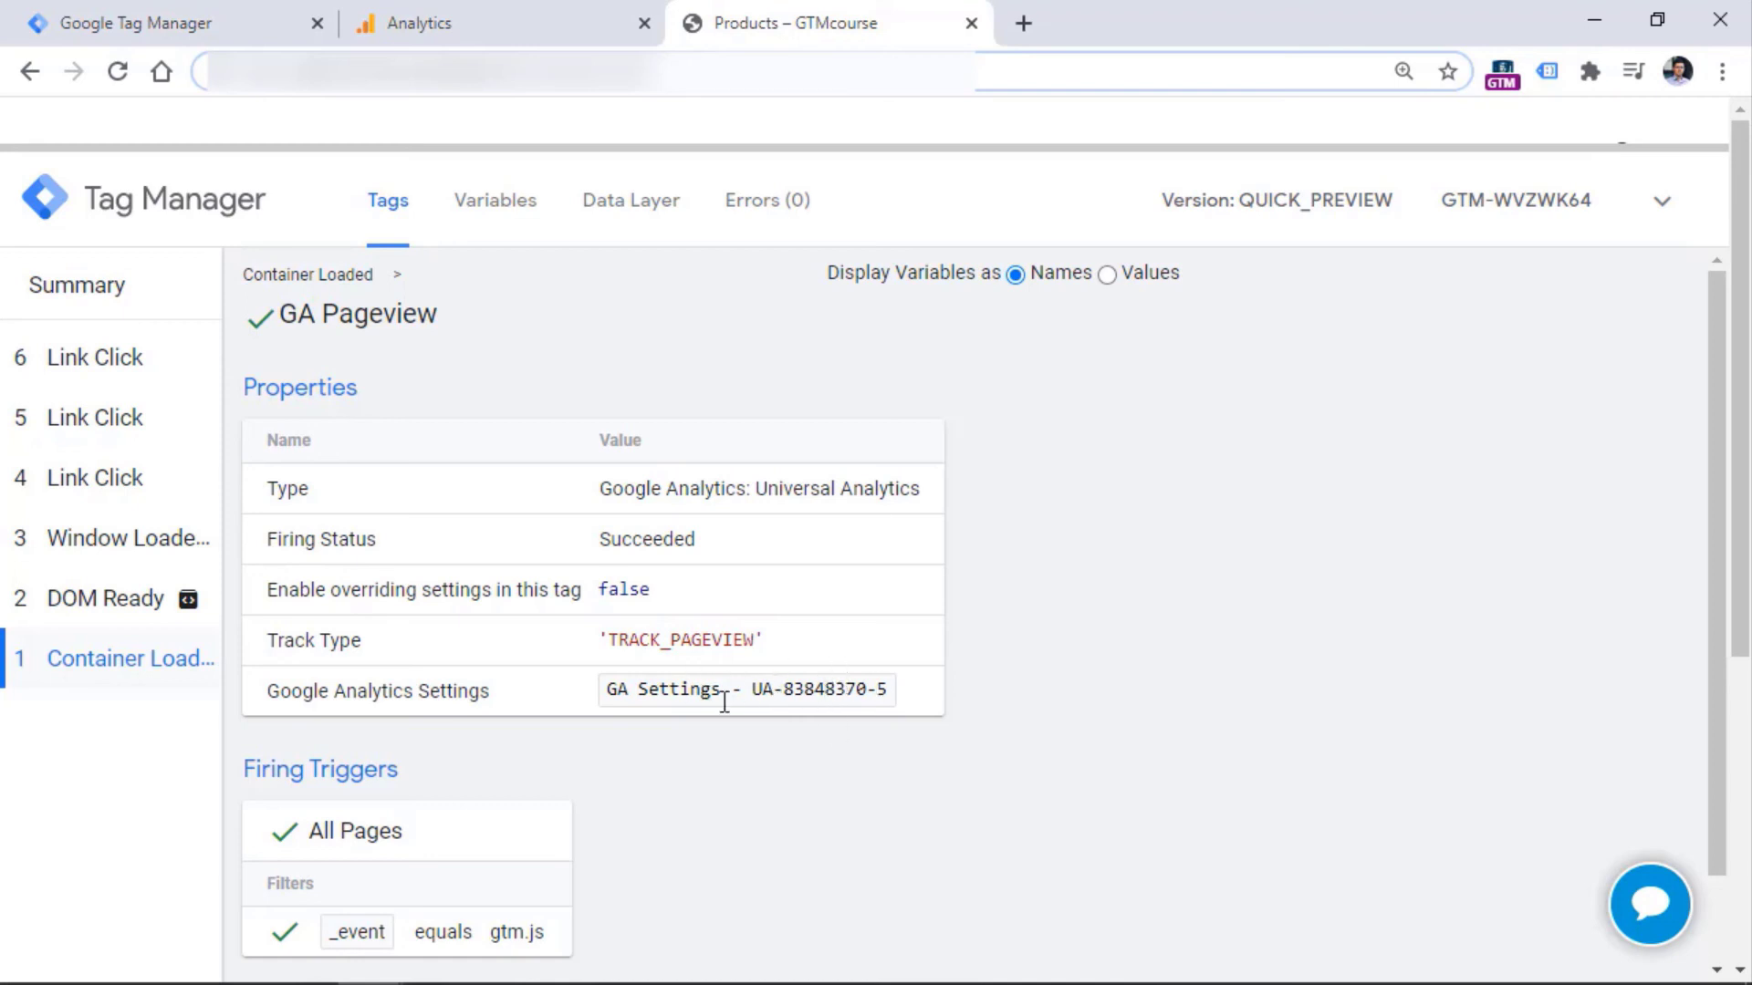
{"action": "left_click", "coordinate": [1107, 274]}
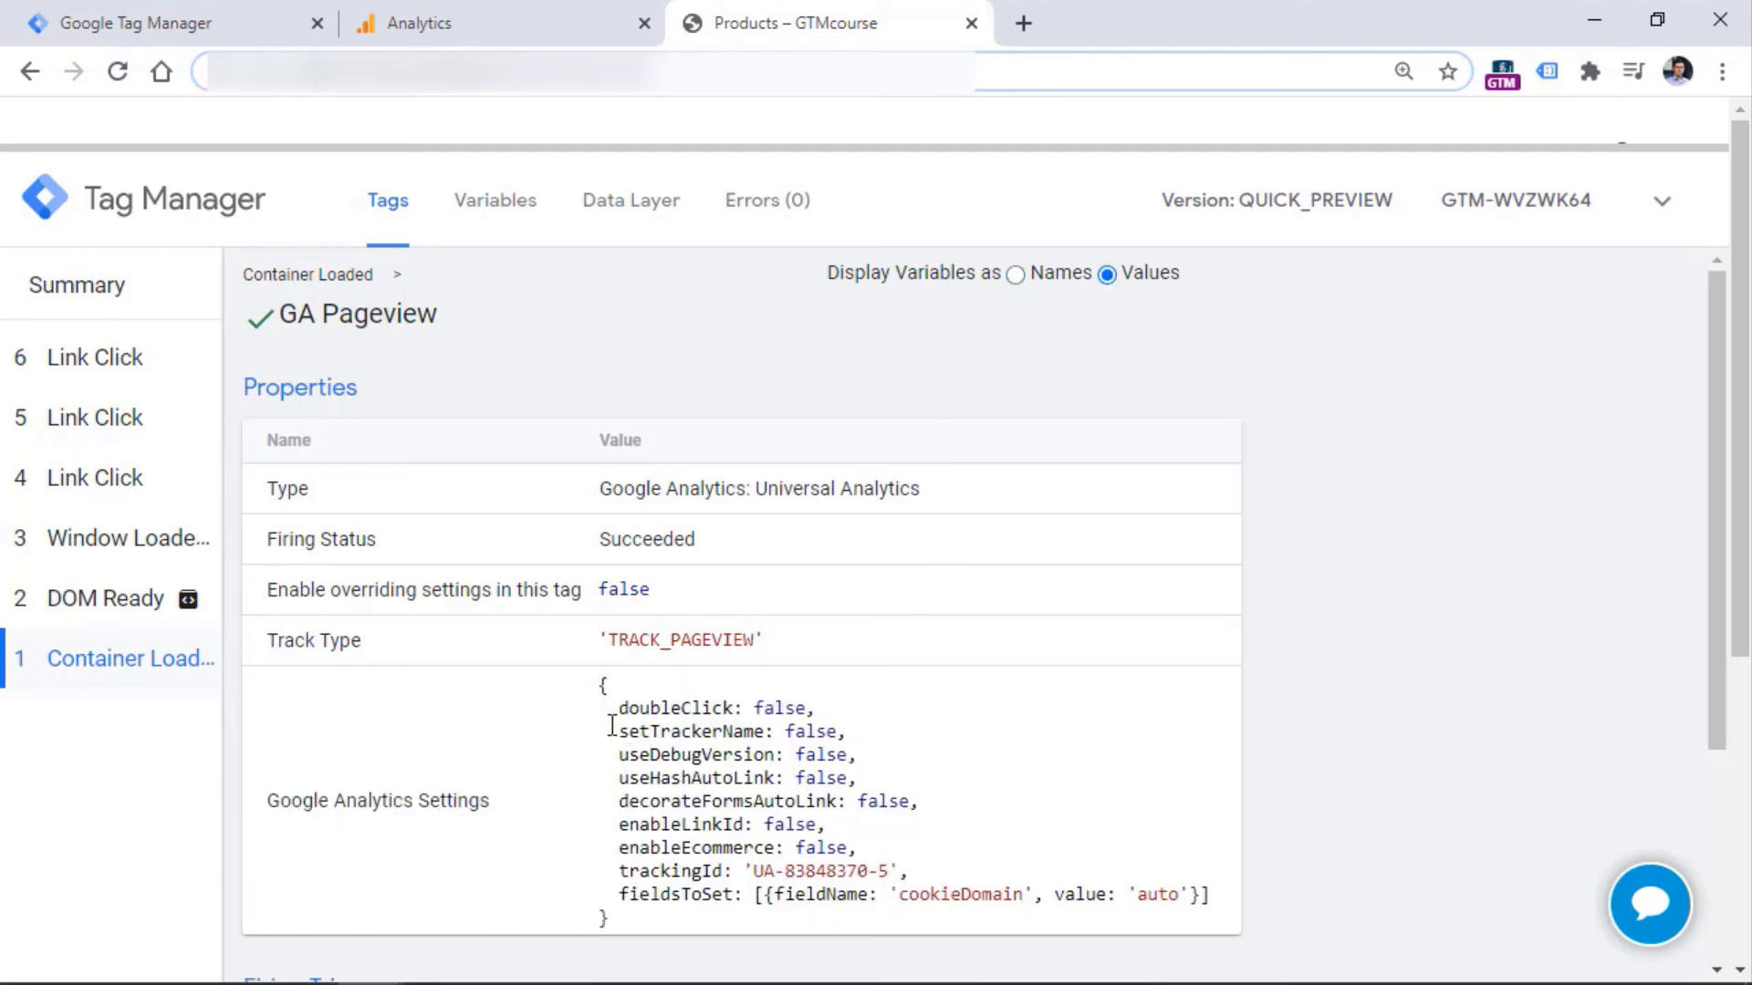
{"action": "left_click_drag", "start_coordinate": [611, 716], "coordinate": [624, 915]}
{"action": "left_click", "coordinate": [623, 914]}
{"action": "left_click_drag", "start_coordinate": [752, 871], "coordinate": [891, 876]}
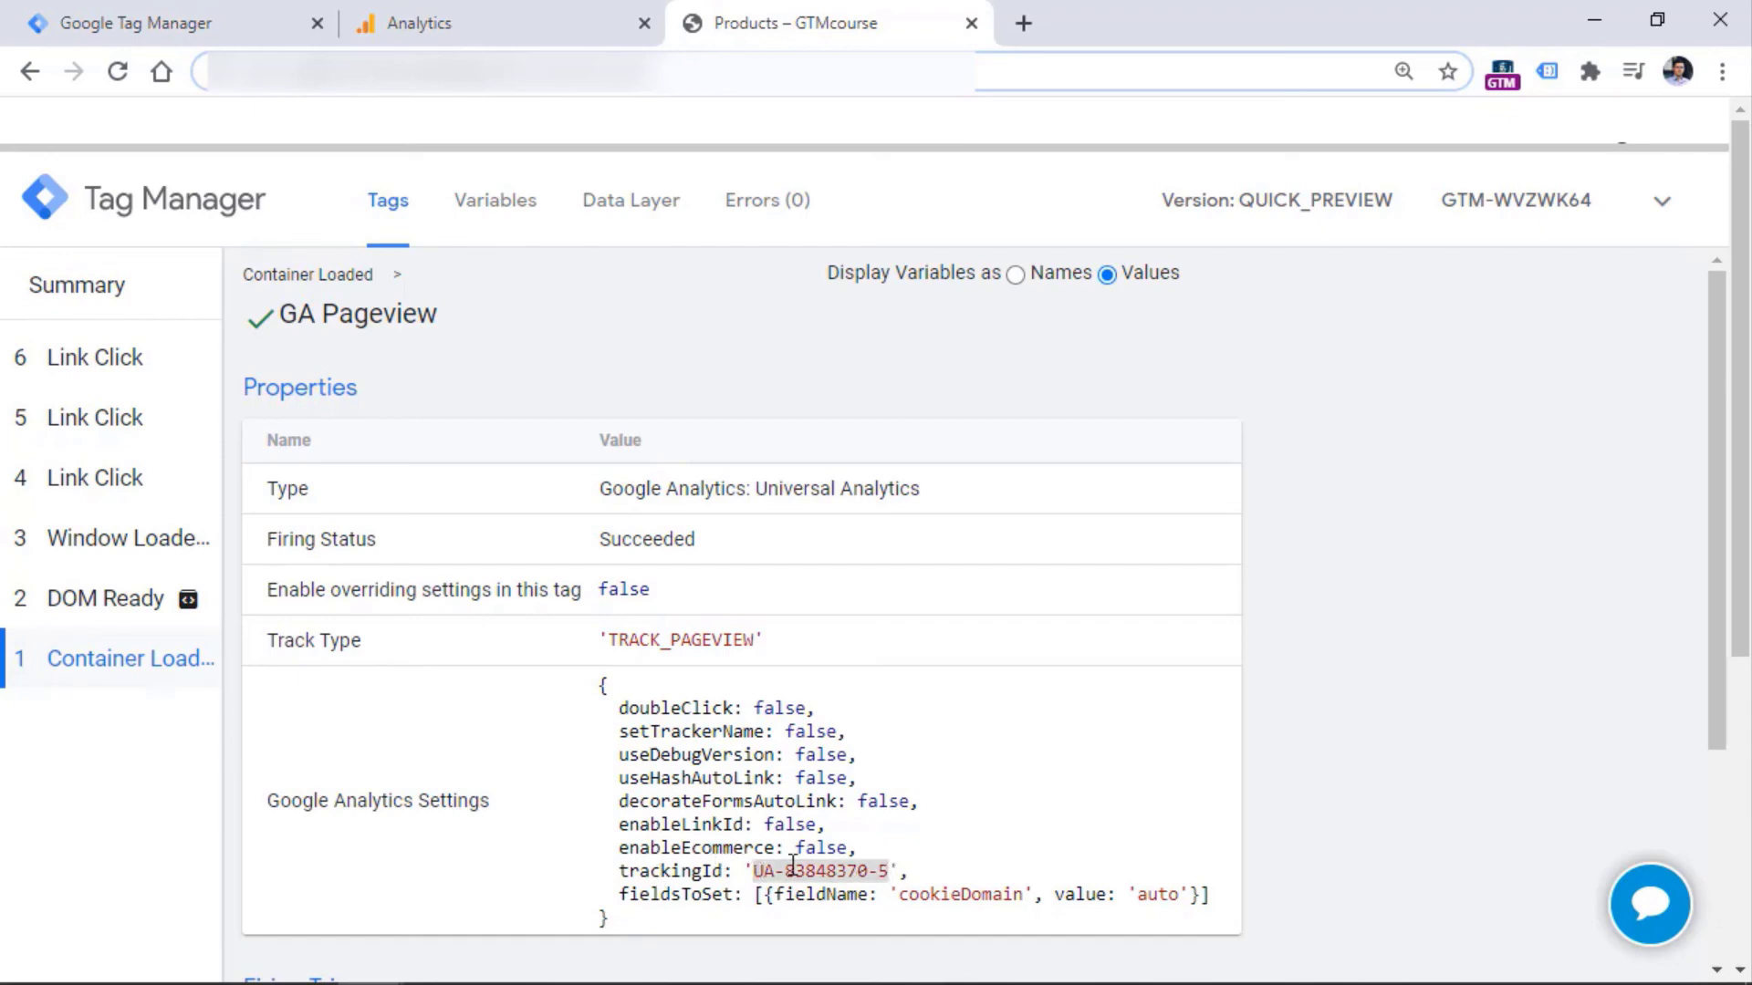